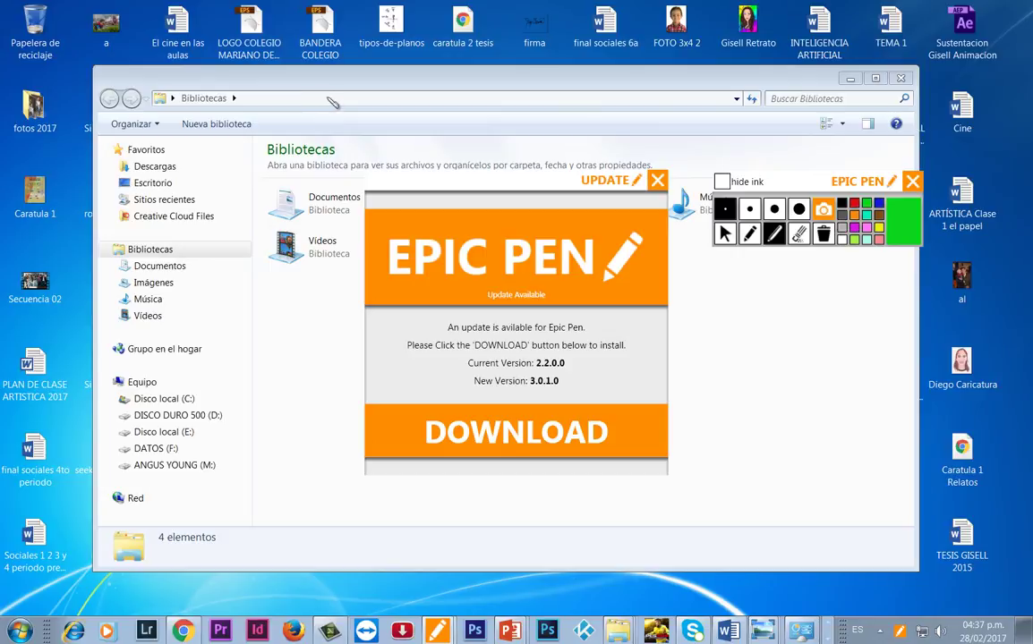
- Switch the ink to black, handwrite "Barra de dirección y búsqueda" above the address bar and draw a line along the bar
{"action": "left_click", "coordinate": [843, 203]}
{"action": "mouse_move", "coordinate": [398, 76]}
{"action": "left_mouse_down"}
{"action": "mouse_move", "coordinate": [389, 79]}
{"action": "mouse_move", "coordinate": [428, 69]}
{"action": "mouse_move", "coordinate": [475, 82]}
{"action": "mouse_move", "coordinate": [718, 75]}
{"action": "left_mouse_up"}
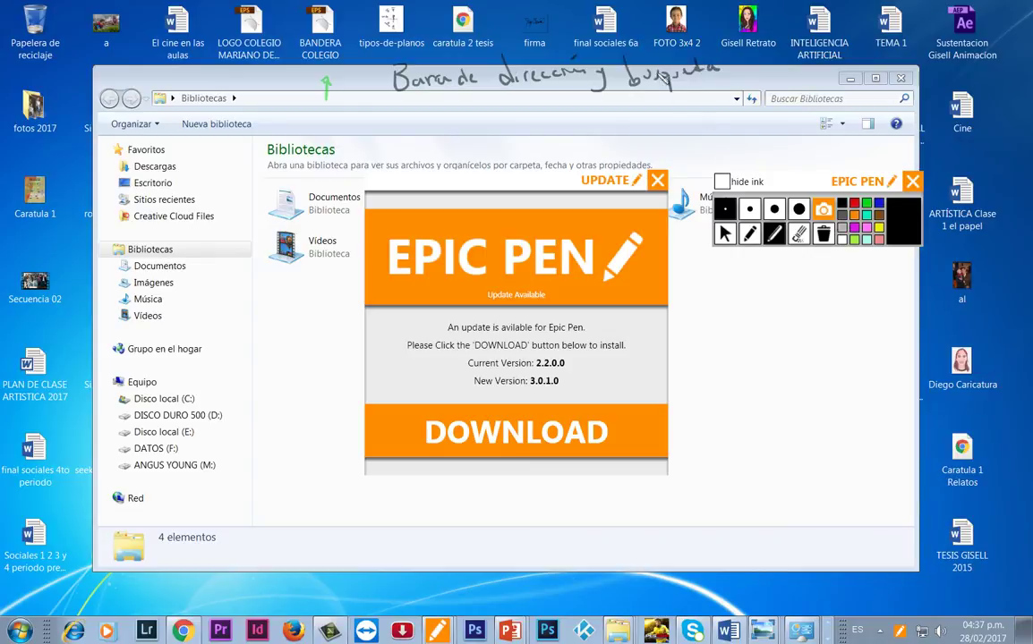
{"action": "left_click_drag", "start_coordinate": [249, 100], "coordinate": [723, 98]}
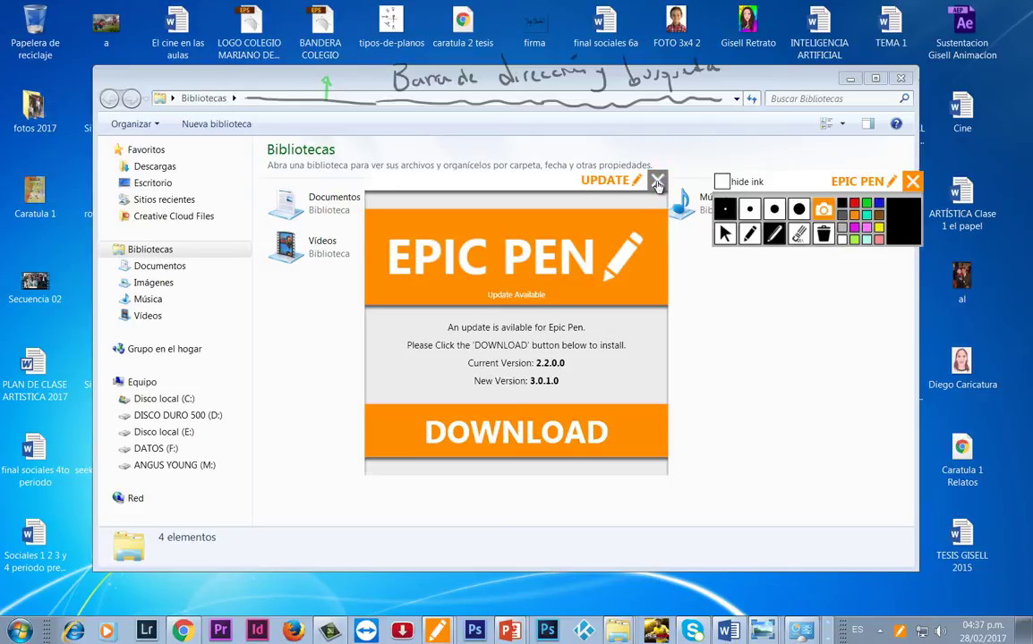
- Dismiss the update notice, then box the Bibliotecas heading and draw an arrow from it to the address bar
{"action": "left_click", "coordinate": [657, 181]}
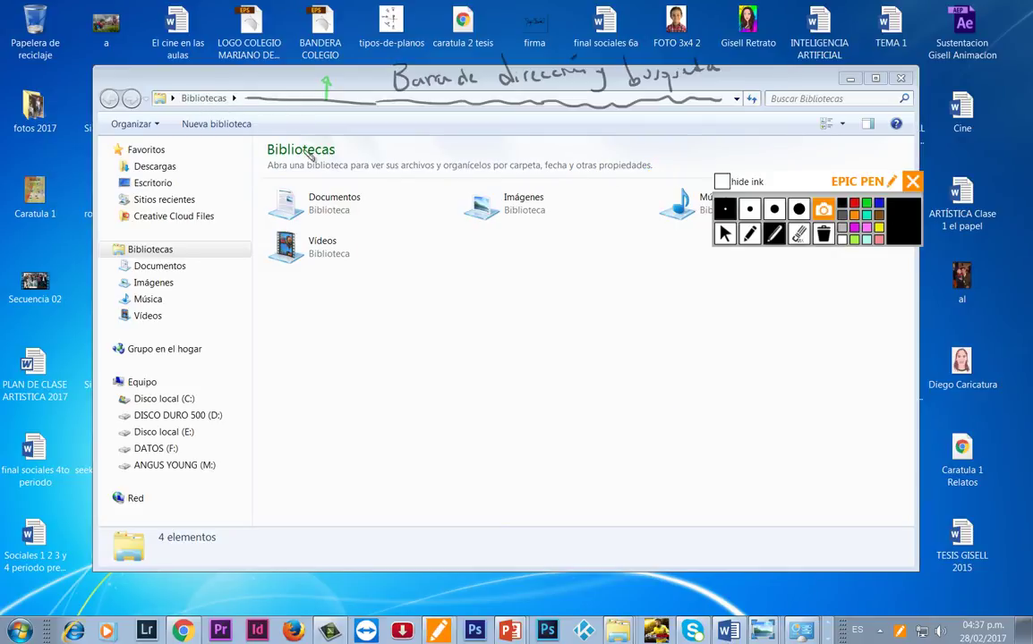
{"action": "mouse_move", "coordinate": [260, 135]}
{"action": "left_mouse_down"}
{"action": "mouse_move", "coordinate": [287, 161]}
{"action": "mouse_move", "coordinate": [338, 146]}
{"action": "mouse_move", "coordinate": [225, 99]}
{"action": "left_mouse_up"}
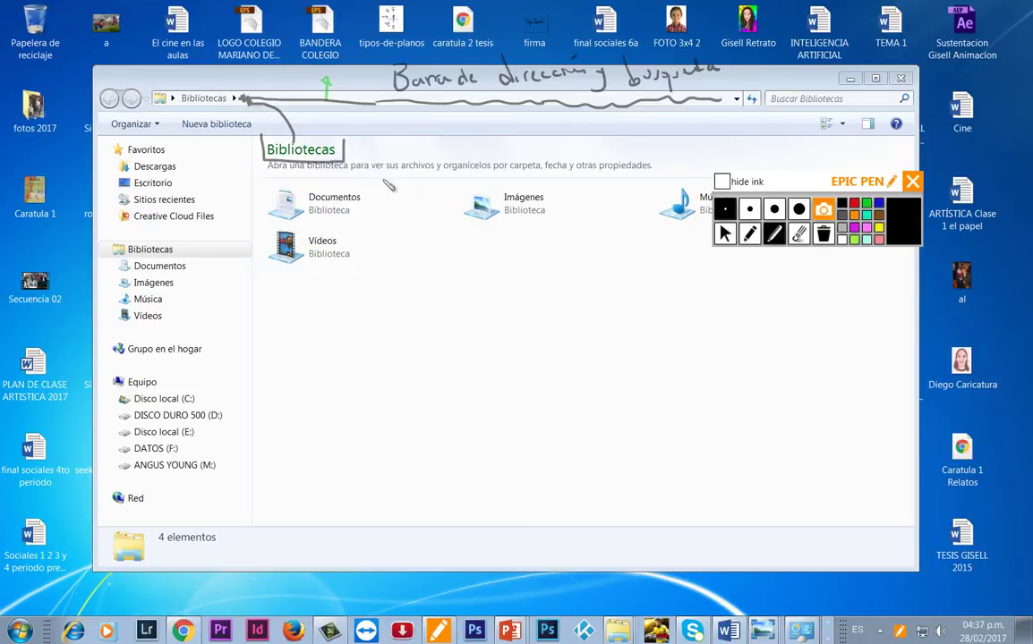
- Move the drawing palette clear of the libraries and mark Documentos, Imágenes, Música and Vídeos with brackets and short strokes
{"action": "left_click_drag", "start_coordinate": [799, 185], "coordinate": [815, 267]}
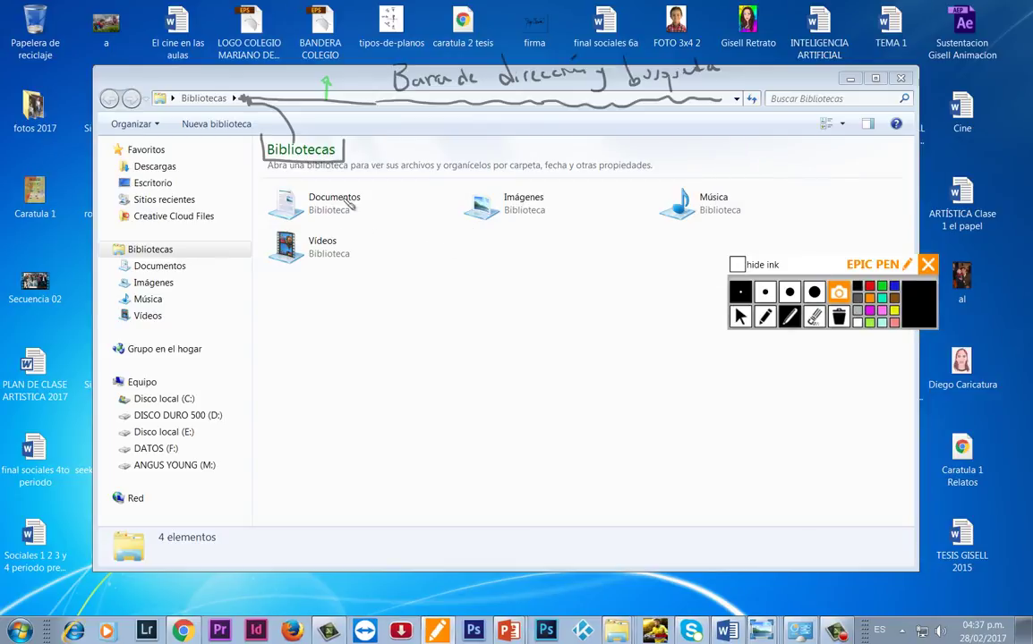
{"action": "mouse_move", "coordinate": [264, 184]}
{"action": "left_mouse_down"}
{"action": "mouse_move", "coordinate": [318, 225]}
{"action": "mouse_move", "coordinate": [360, 197]}
{"action": "left_mouse_up"}
{"action": "mouse_move", "coordinate": [456, 186]}
{"action": "left_mouse_down"}
{"action": "mouse_move", "coordinate": [475, 226]}
{"action": "mouse_move", "coordinate": [553, 196]}
{"action": "left_mouse_up"}
{"action": "left_click_drag", "start_coordinate": [644, 190], "coordinate": [745, 206]}
{"action": "mouse_move", "coordinate": [260, 235]}
{"action": "left_mouse_down"}
{"action": "mouse_move", "coordinate": [269, 261]}
{"action": "mouse_move", "coordinate": [367, 242]}
{"action": "left_mouse_up"}
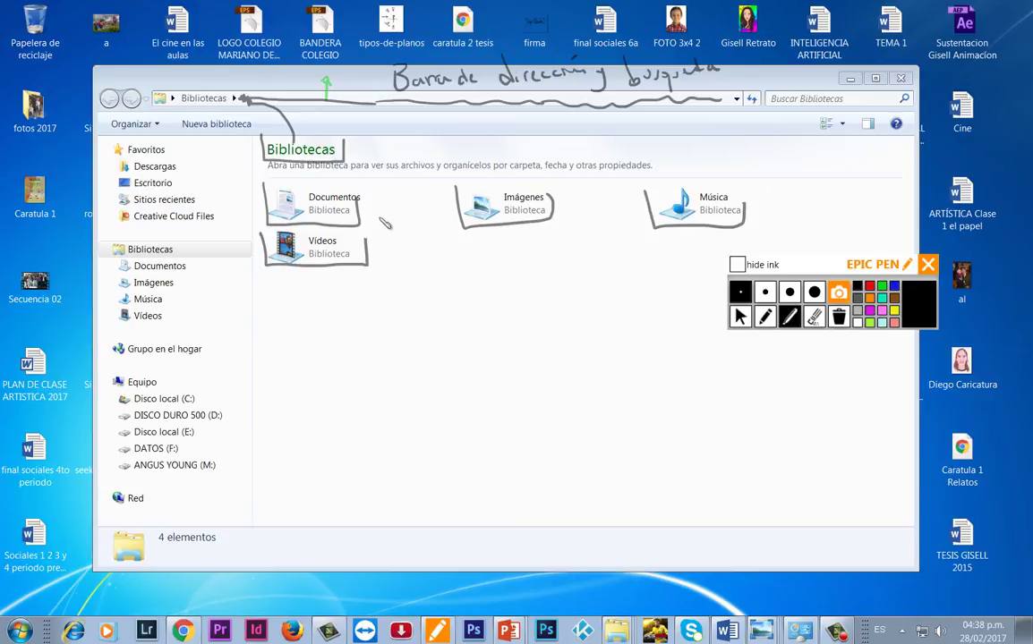
{"action": "left_click_drag", "start_coordinate": [359, 200], "coordinate": [396, 201]}
{"action": "left_click_drag", "start_coordinate": [731, 194], "coordinate": [768, 191]}
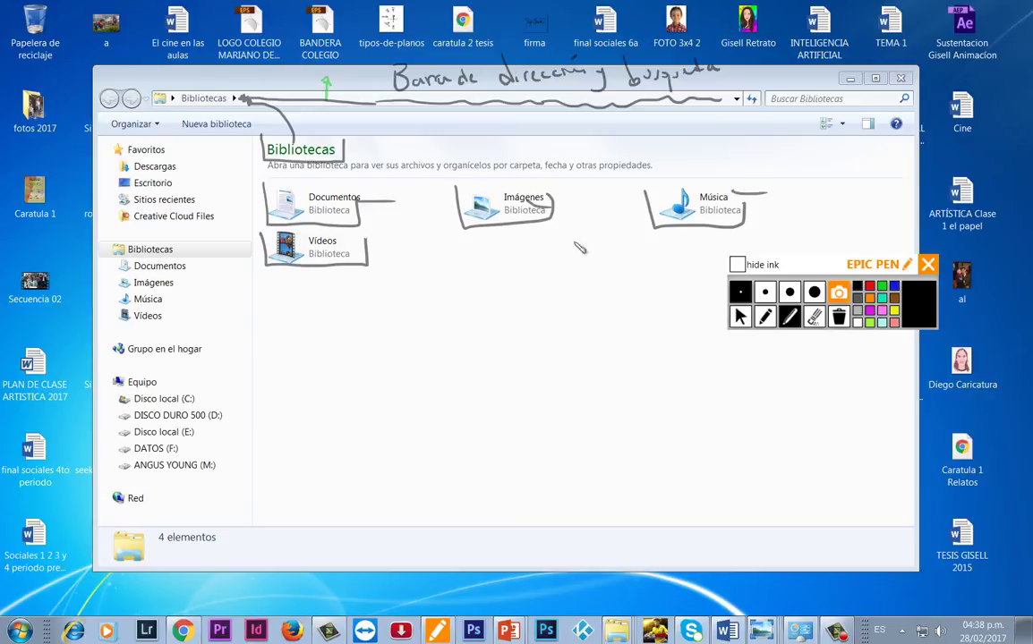
{"action": "left_click_drag", "start_coordinate": [349, 240], "coordinate": [404, 249]}
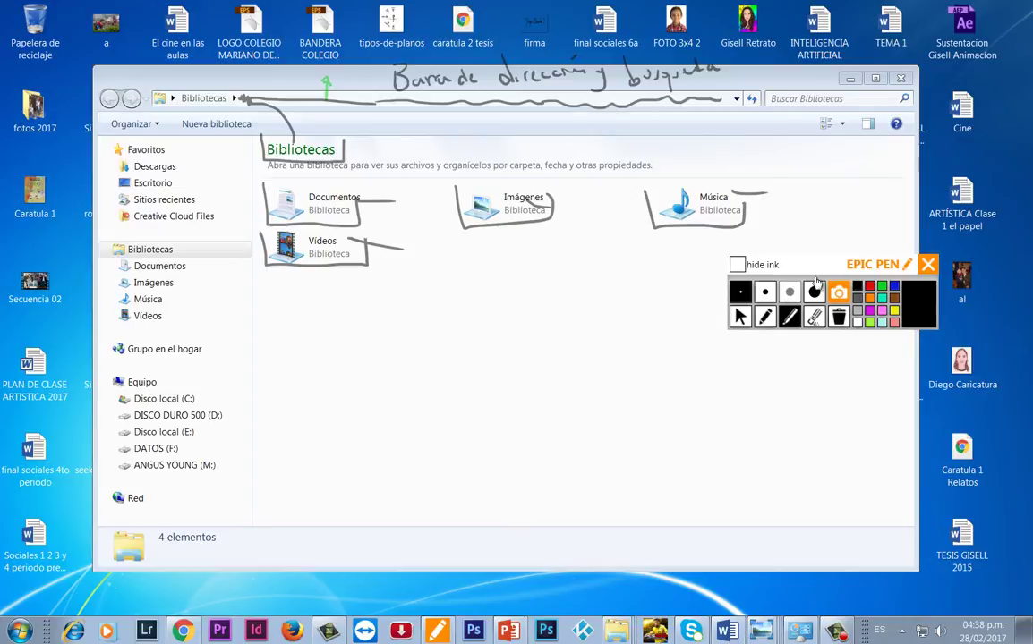
- Outline the search box, label it "Cuadro de búsqueda" with a connecting line and circle its magnifying glass
{"action": "mouse_move", "coordinate": [761, 86]}
{"action": "left_mouse_down"}
{"action": "mouse_move", "coordinate": [761, 116]}
{"action": "mouse_move", "coordinate": [888, 92]}
{"action": "left_mouse_up"}
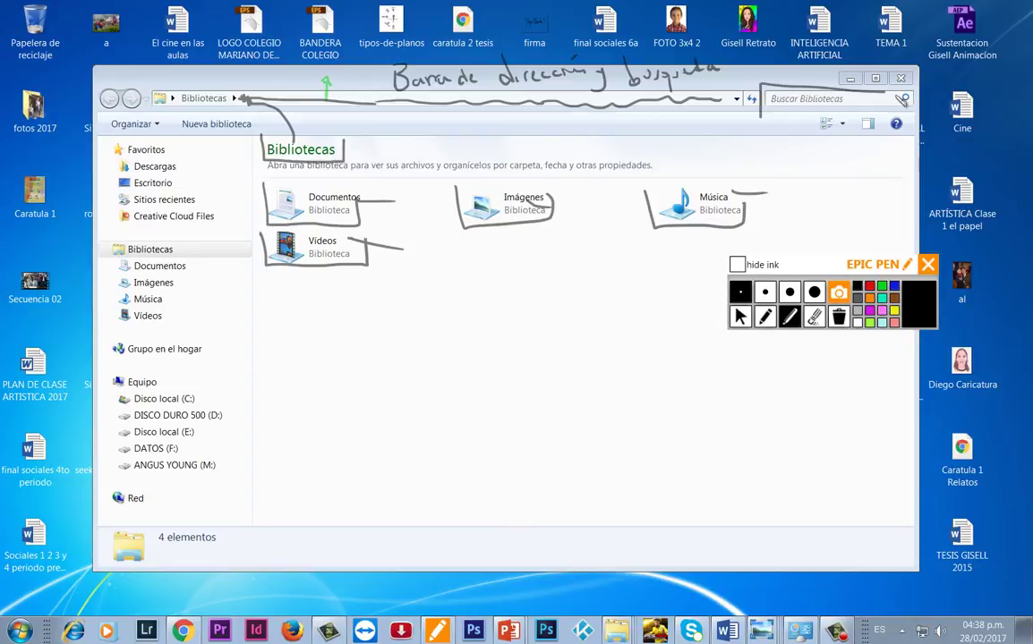
{"action": "left_click_drag", "start_coordinate": [767, 111], "coordinate": [873, 115]}
{"action": "left_click_drag", "start_coordinate": [810, 90], "coordinate": [810, 185]}
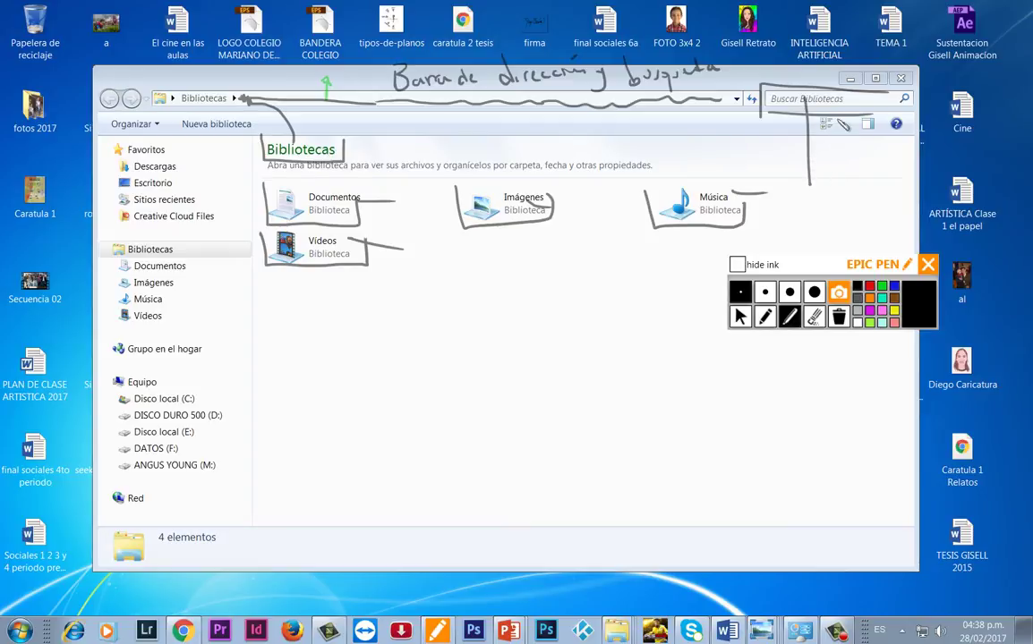
{"action": "mouse_move", "coordinate": [794, 194]}
{"action": "left_mouse_down"}
{"action": "mouse_move", "coordinate": [807, 203]}
{"action": "mouse_move", "coordinate": [882, 148]}
{"action": "left_mouse_up"}
{"action": "mouse_move", "coordinate": [828, 208]}
{"action": "left_mouse_down"}
{"action": "mouse_move", "coordinate": [889, 158]}
{"action": "mouse_move", "coordinate": [900, 165]}
{"action": "mouse_move", "coordinate": [853, 211]}
{"action": "left_mouse_up"}
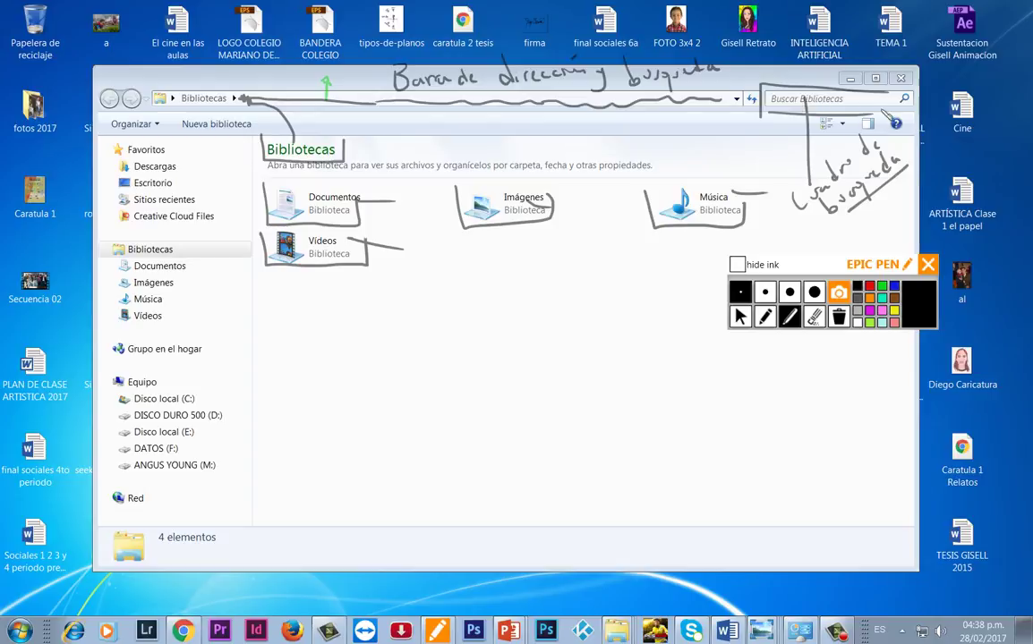
{"action": "left_click_drag", "start_coordinate": [912, 93], "coordinate": [906, 91]}
- Move the palette farther aside, outline the whole navigation pane with the solid pen and label it "Panel de navegación"
{"action": "left_click", "coordinate": [739, 316]}
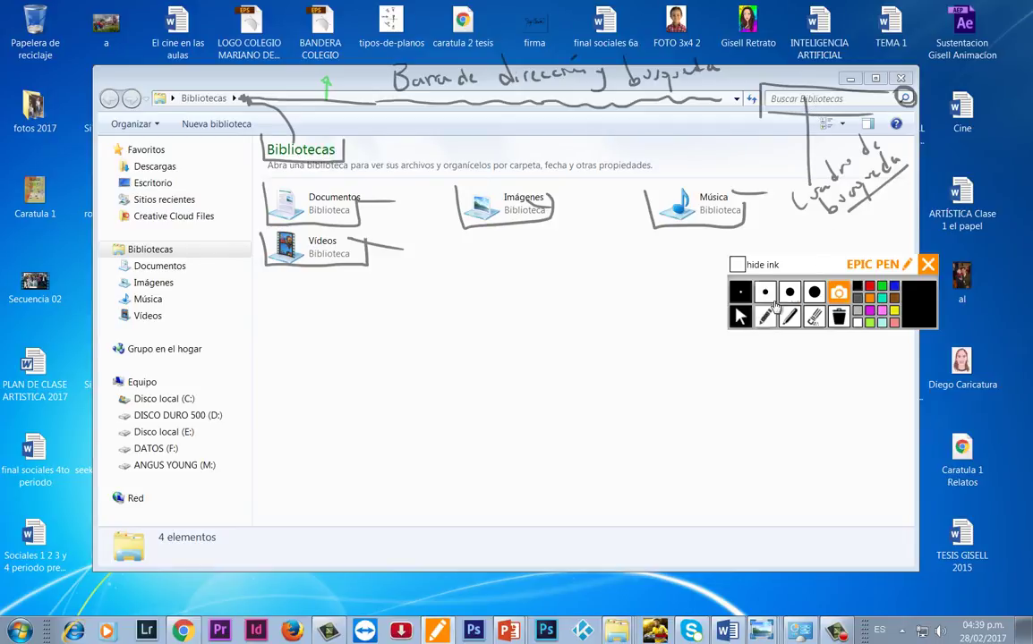
{"action": "left_click_drag", "start_coordinate": [802, 273], "coordinate": [890, 281]}
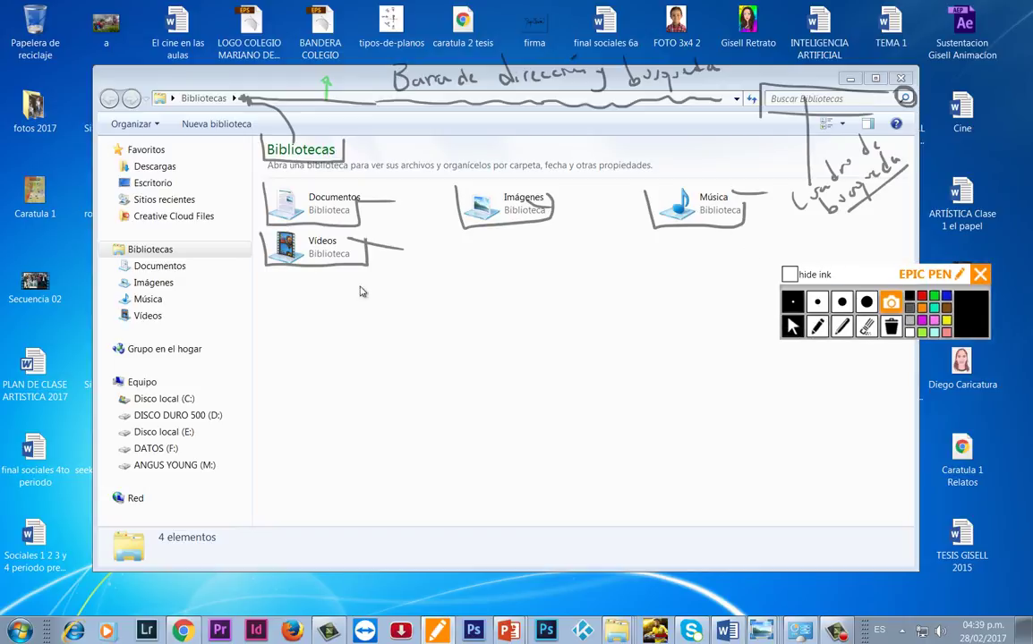
{"action": "left_click", "coordinate": [817, 327]}
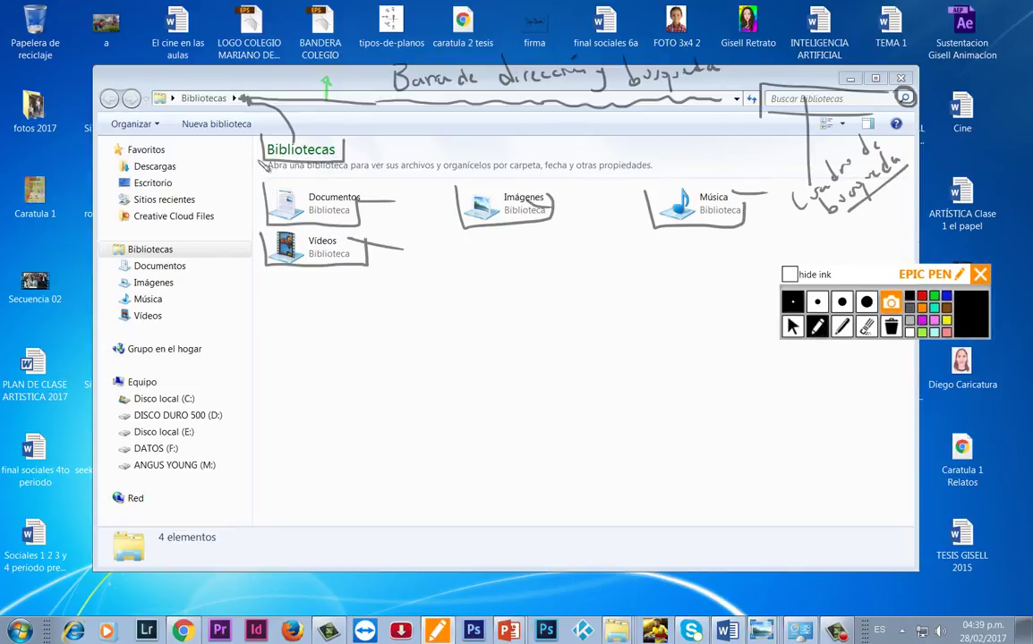
{"action": "mouse_move", "coordinate": [254, 139]}
{"action": "left_mouse_down"}
{"action": "mouse_move", "coordinate": [268, 350]}
{"action": "mouse_move", "coordinate": [258, 516]}
{"action": "mouse_move", "coordinate": [112, 519]}
{"action": "mouse_move", "coordinate": [89, 269]}
{"action": "mouse_move", "coordinate": [154, 134]}
{"action": "mouse_move", "coordinate": [251, 138]}
{"action": "left_mouse_up"}
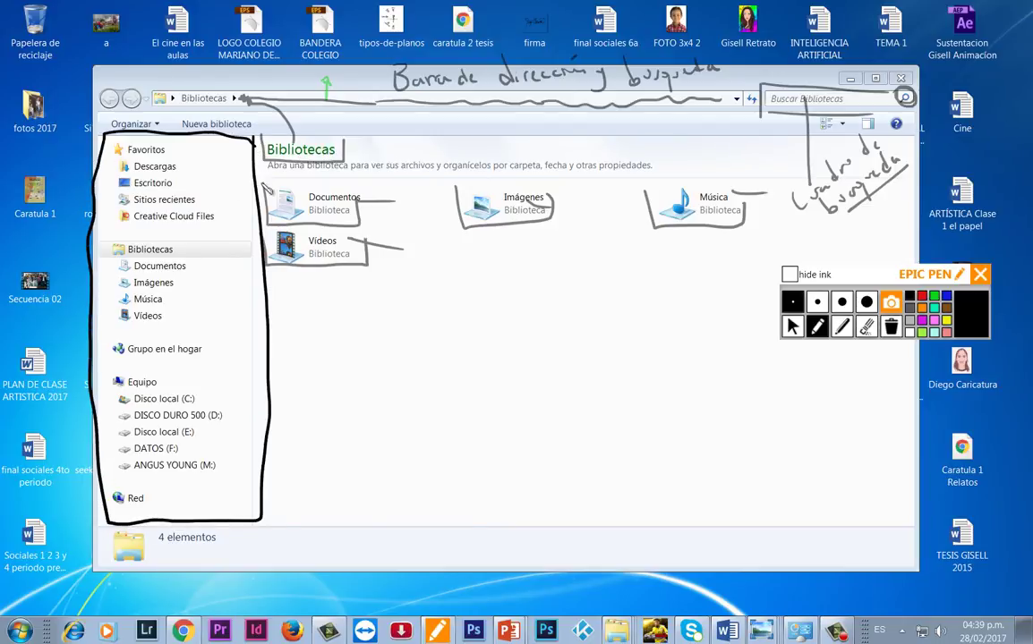
{"action": "mouse_move", "coordinate": [227, 400]}
{"action": "left_mouse_down"}
{"action": "mouse_move", "coordinate": [328, 414]}
{"action": "mouse_move", "coordinate": [333, 383]}
{"action": "mouse_move", "coordinate": [363, 345]}
{"action": "mouse_move", "coordinate": [417, 324]}
{"action": "left_mouse_up"}
{"action": "mouse_move", "coordinate": [383, 402]}
{"action": "left_mouse_down"}
{"action": "mouse_move", "coordinate": [497, 315]}
{"action": "mouse_move", "coordinate": [516, 322]}
{"action": "left_mouse_up"}
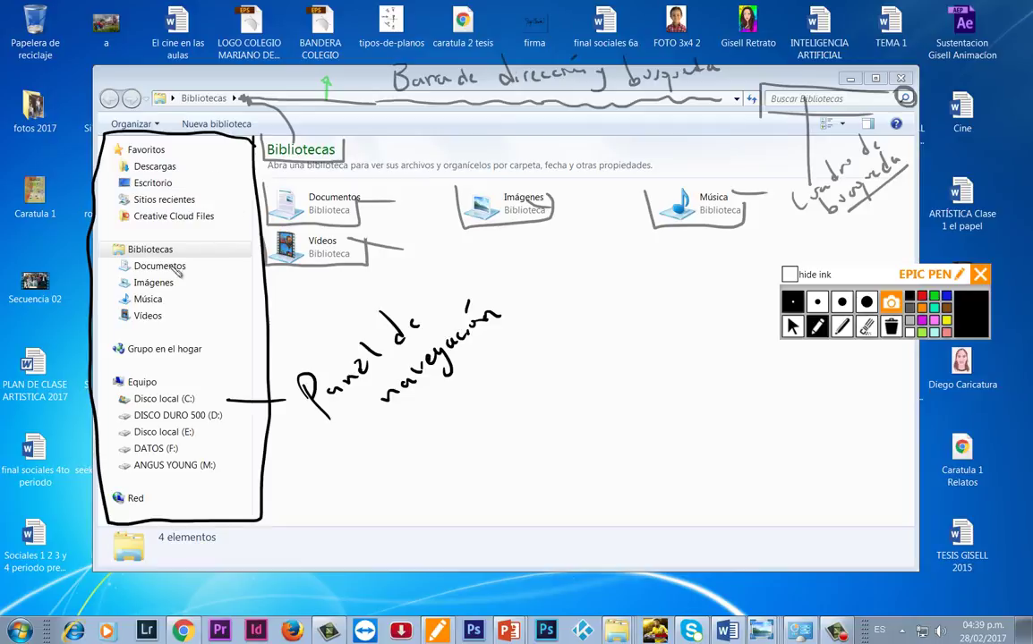
- Draw check marks beside Bibliotecas and Descargas in the navigation pane and circle the Chrome icon on the taskbar
{"action": "left_click_drag", "start_coordinate": [180, 248], "coordinate": [198, 240]}
{"action": "left_click_drag", "start_coordinate": [181, 165], "coordinate": [197, 159]}
{"action": "mouse_move", "coordinate": [183, 618]}
{"action": "left_mouse_down"}
{"action": "mouse_move", "coordinate": [168, 621]}
{"action": "mouse_move", "coordinate": [175, 642]}
{"action": "mouse_move", "coordinate": [207, 631]}
{"action": "mouse_move", "coordinate": [179, 605]}
{"action": "left_mouse_up"}
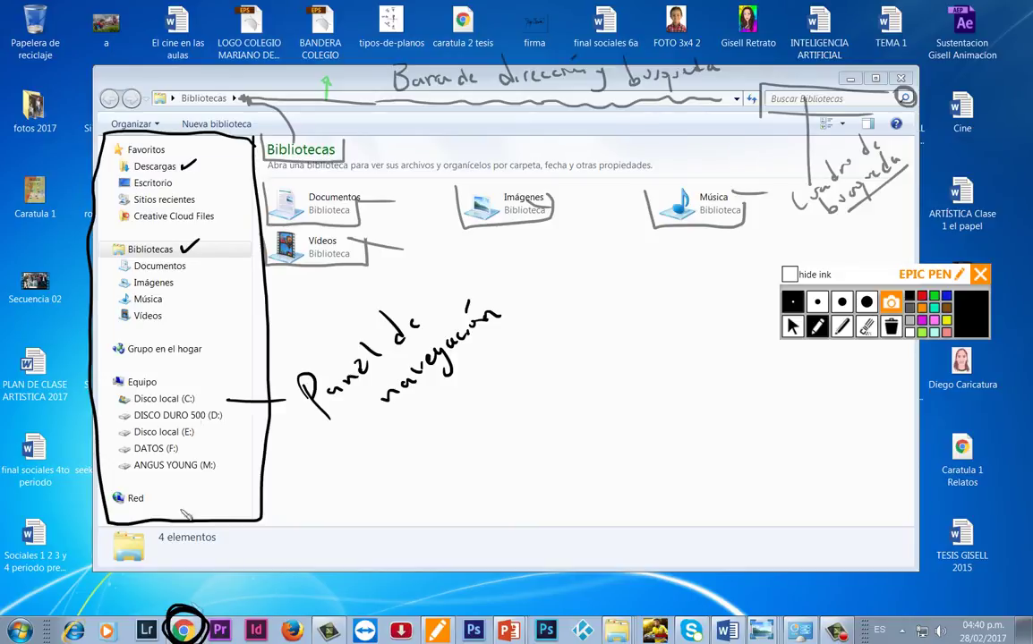
- Draw boxes around Descargas and Escritorio in the navigation pane, then open the Escritorio location
{"action": "mouse_move", "coordinate": [114, 157]}
{"action": "left_mouse_down"}
{"action": "mouse_move", "coordinate": [114, 171]}
{"action": "mouse_move", "coordinate": [181, 173]}
{"action": "mouse_move", "coordinate": [187, 159]}
{"action": "mouse_move", "coordinate": [128, 158]}
{"action": "mouse_move", "coordinate": [186, 158]}
{"action": "left_mouse_up"}
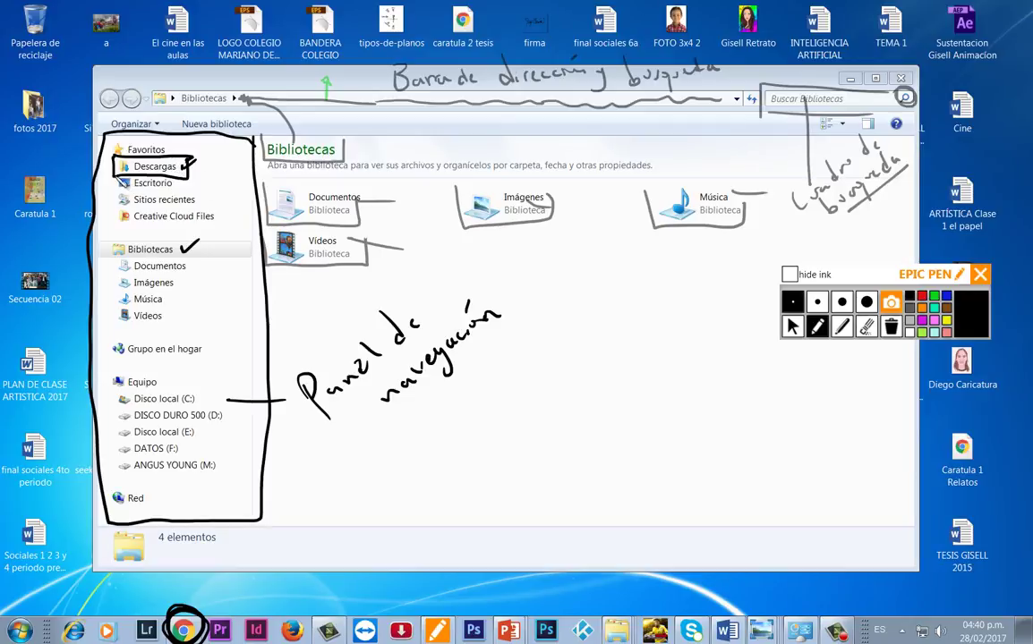
{"action": "mouse_move", "coordinate": [114, 174]}
{"action": "left_mouse_down"}
{"action": "mouse_move", "coordinate": [114, 186]}
{"action": "mouse_move", "coordinate": [183, 190]}
{"action": "left_mouse_up"}
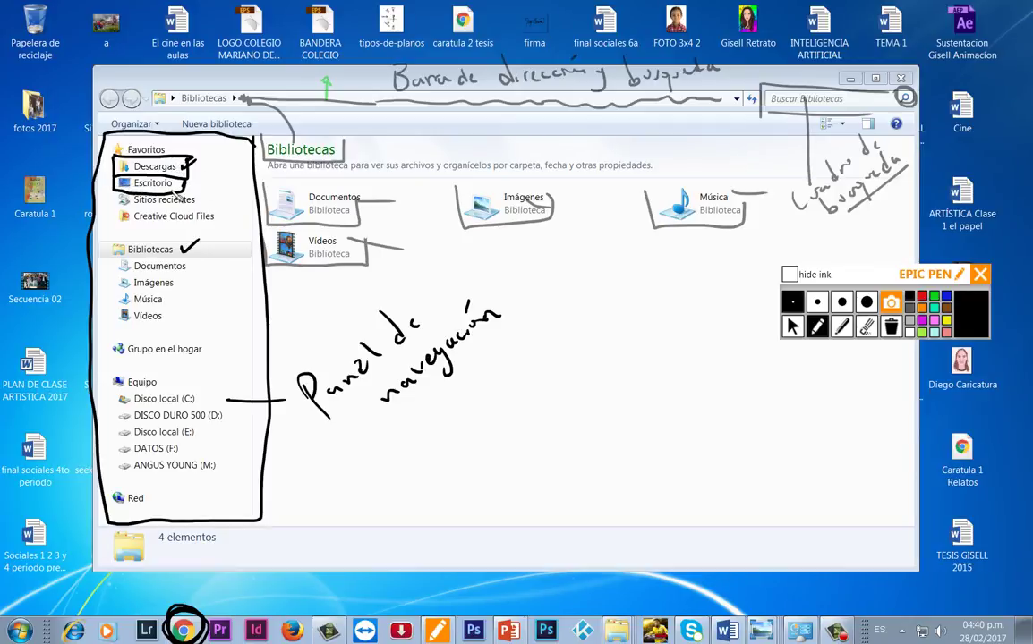
{"action": "left_click", "coordinate": [792, 326]}
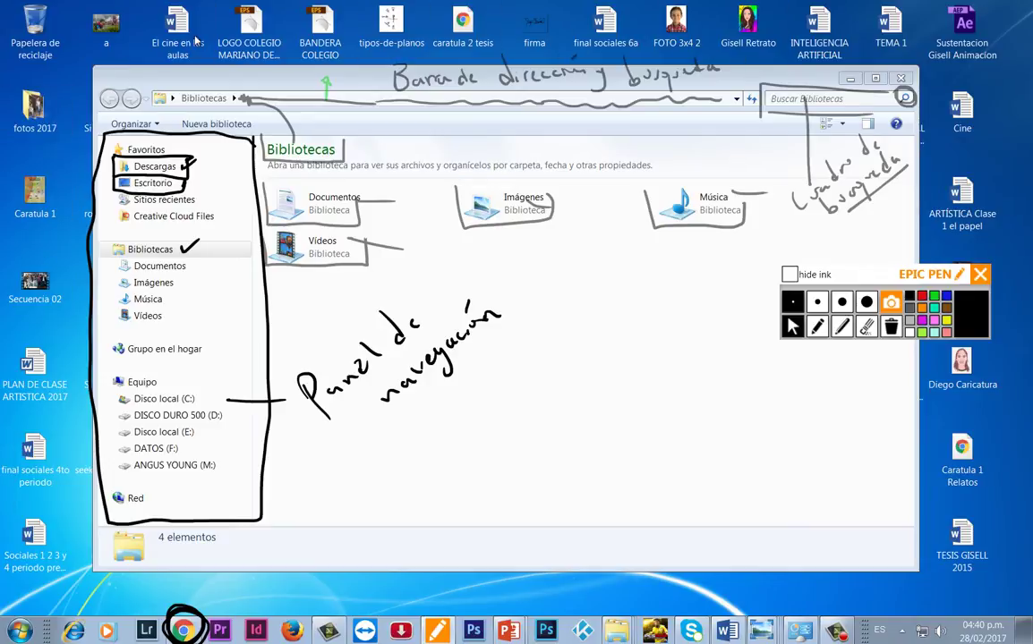
{"action": "left_click", "coordinate": [154, 184]}
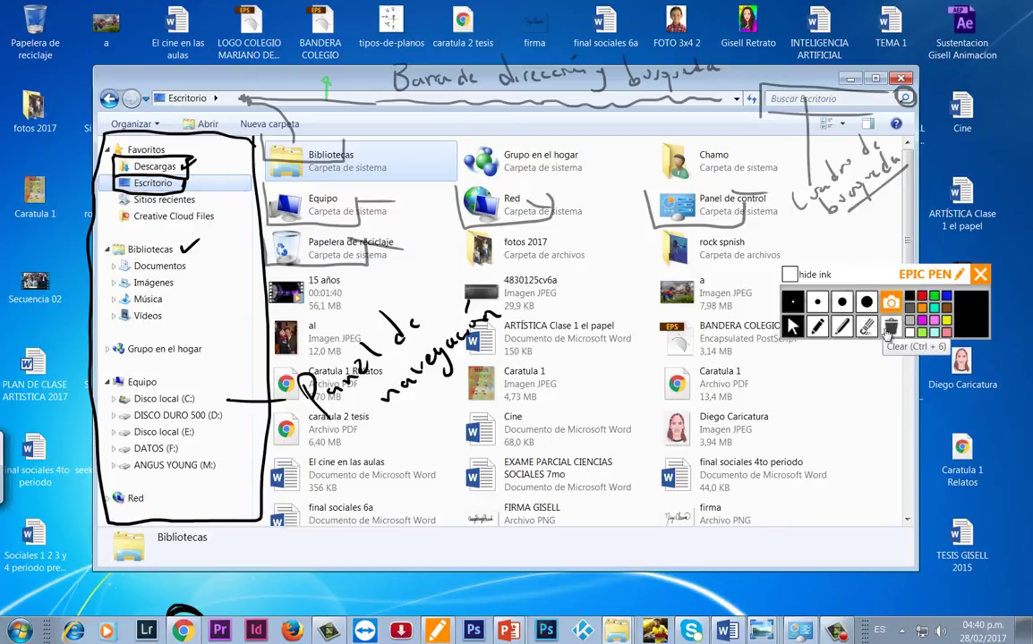
- Outline Sitios recientes and the Escritorio address with the highlighter, and box Creative Cloud Files with the solid pen
{"action": "left_click", "coordinate": [841, 331]}
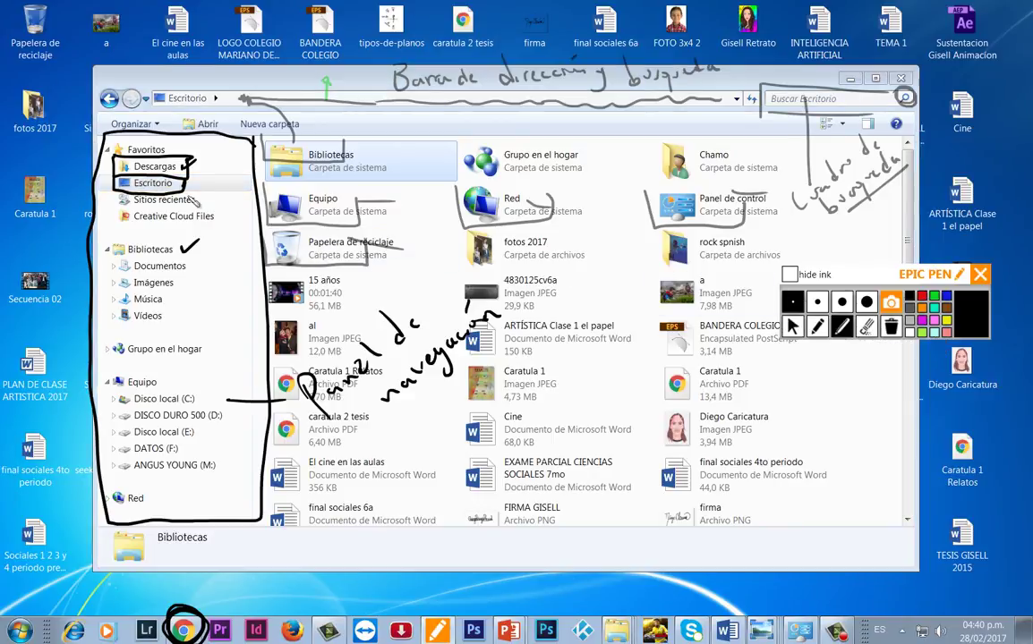
{"action": "mouse_move", "coordinate": [103, 175]}
{"action": "left_mouse_down"}
{"action": "mouse_move", "coordinate": [112, 199]}
{"action": "mouse_move", "coordinate": [196, 190]}
{"action": "mouse_move", "coordinate": [143, 190]}
{"action": "left_mouse_up"}
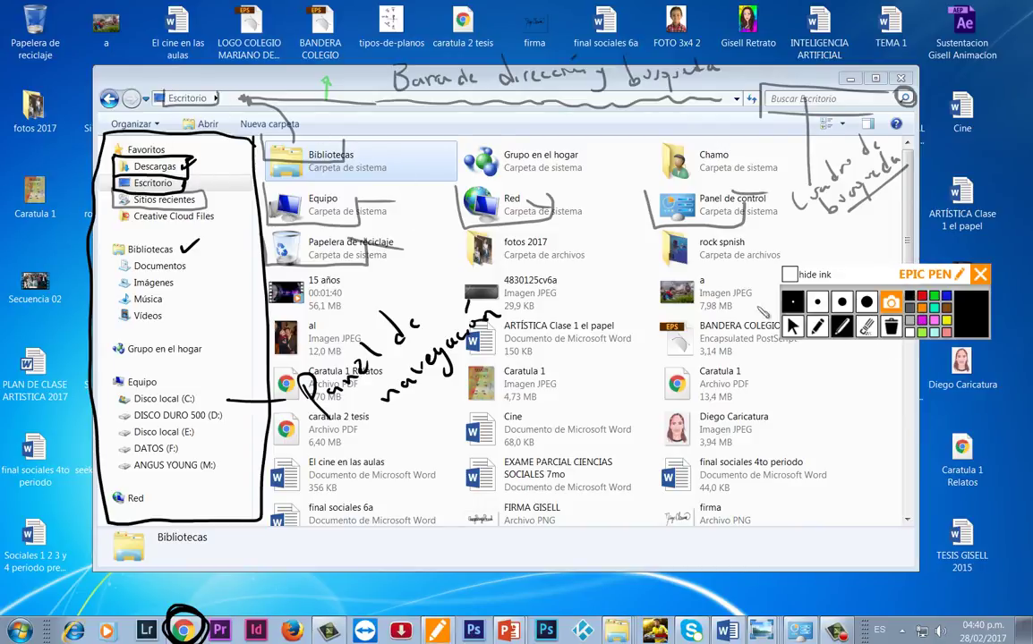
{"action": "left_click", "coordinate": [816, 327]}
{"action": "mouse_move", "coordinate": [118, 206]}
{"action": "left_mouse_down"}
{"action": "mouse_move", "coordinate": [118, 224]}
{"action": "mouse_move", "coordinate": [210, 224]}
{"action": "mouse_move", "coordinate": [218, 206]}
{"action": "mouse_move", "coordinate": [126, 208]}
{"action": "left_mouse_up"}
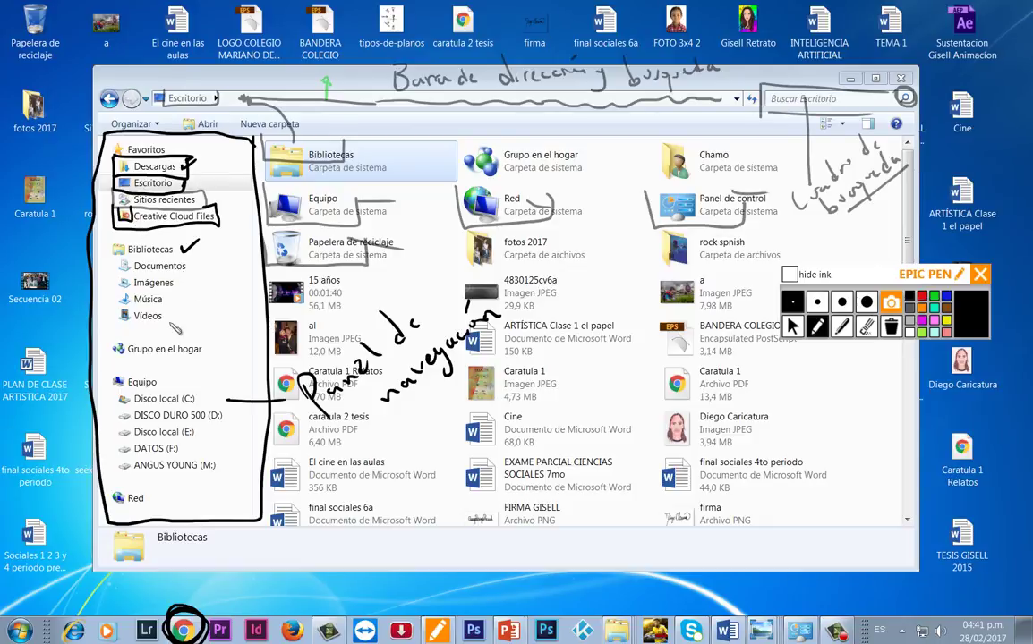
- Box Bibliotecas in the navigation pane and mark Documentos, Imágenes, Música and Vídeos with small ticks
{"action": "mouse_move", "coordinate": [110, 240]}
{"action": "left_mouse_down"}
{"action": "mouse_move", "coordinate": [177, 241]}
{"action": "mouse_move", "coordinate": [104, 256]}
{"action": "mouse_move", "coordinate": [175, 259]}
{"action": "left_mouse_up"}
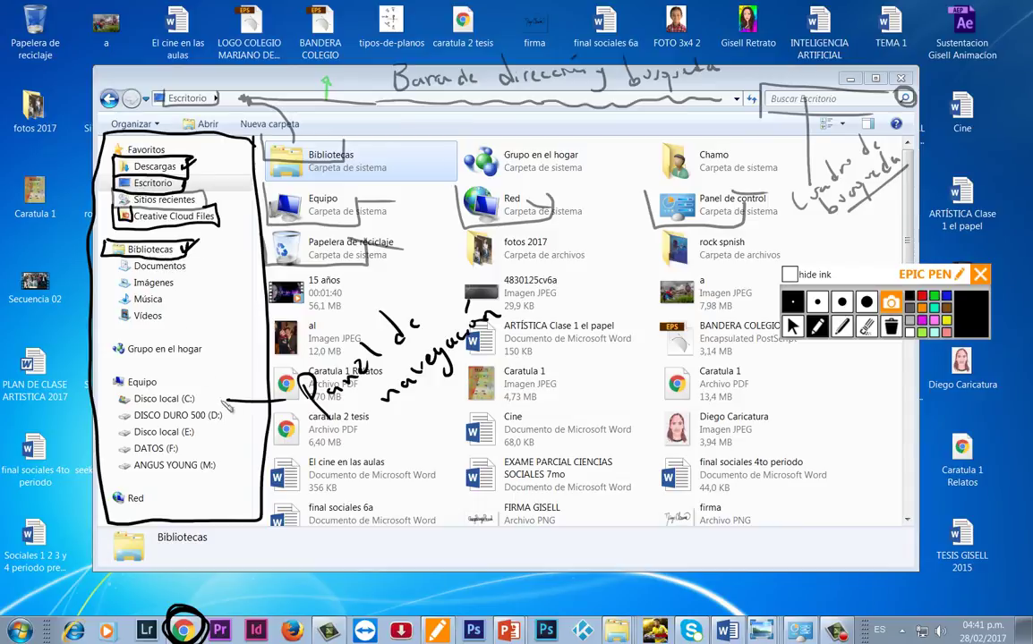
{"action": "mouse_move", "coordinate": [172, 282]}
{"action": "left_mouse_down"}
{"action": "mouse_move", "coordinate": [180, 278]}
{"action": "mouse_move", "coordinate": [173, 312]}
{"action": "left_mouse_up"}
- View the Documentos library, then open the Imágenes de muestra folder in the Imágenes library
{"action": "left_click", "coordinate": [168, 272]}
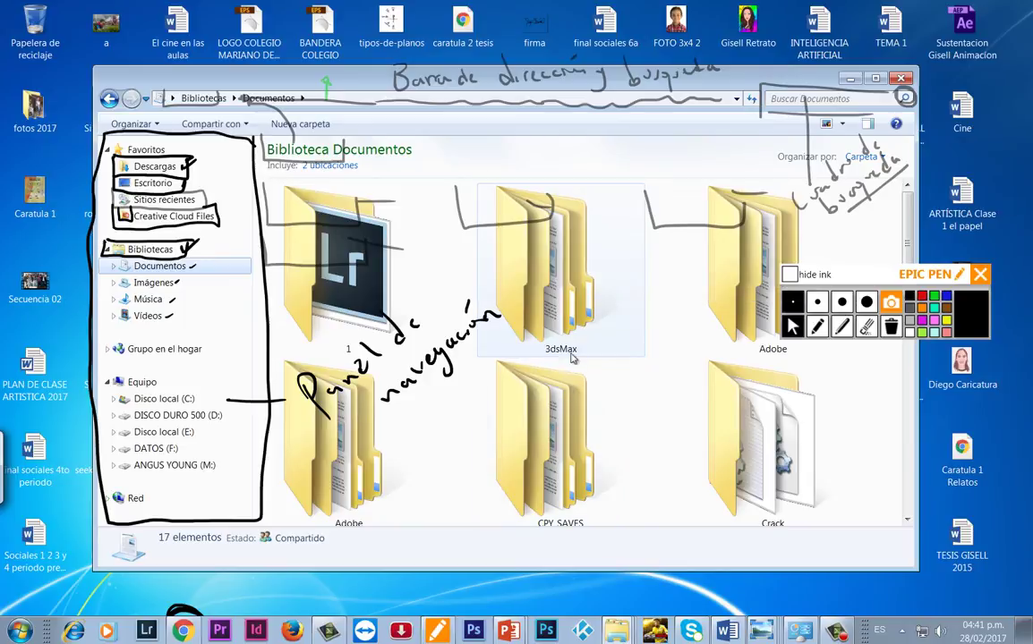
{"action": "left_click", "coordinate": [147, 282]}
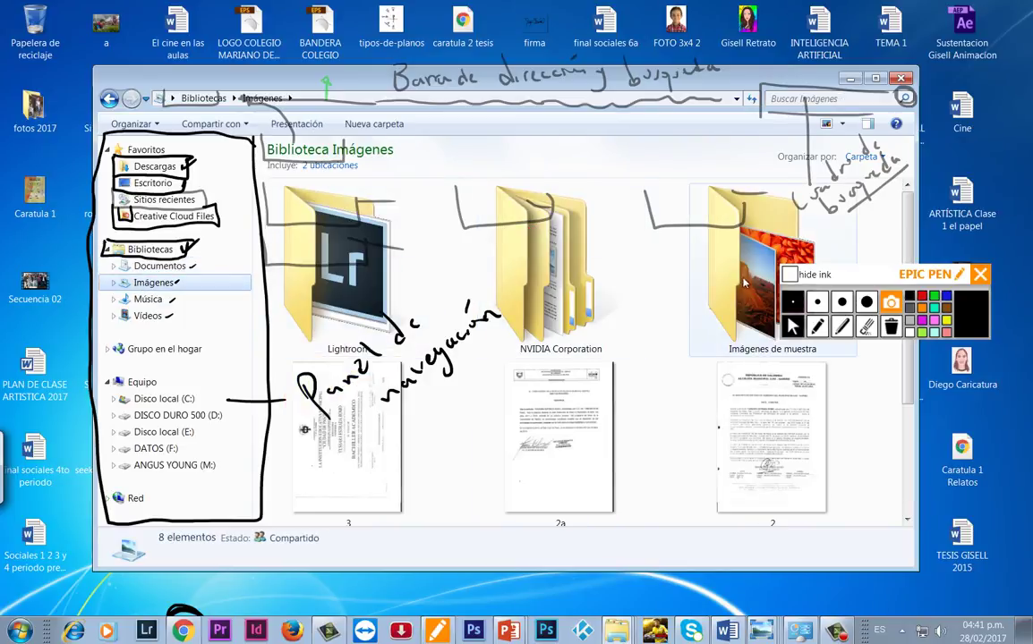
{"action": "double_click", "coordinate": [750, 281]}
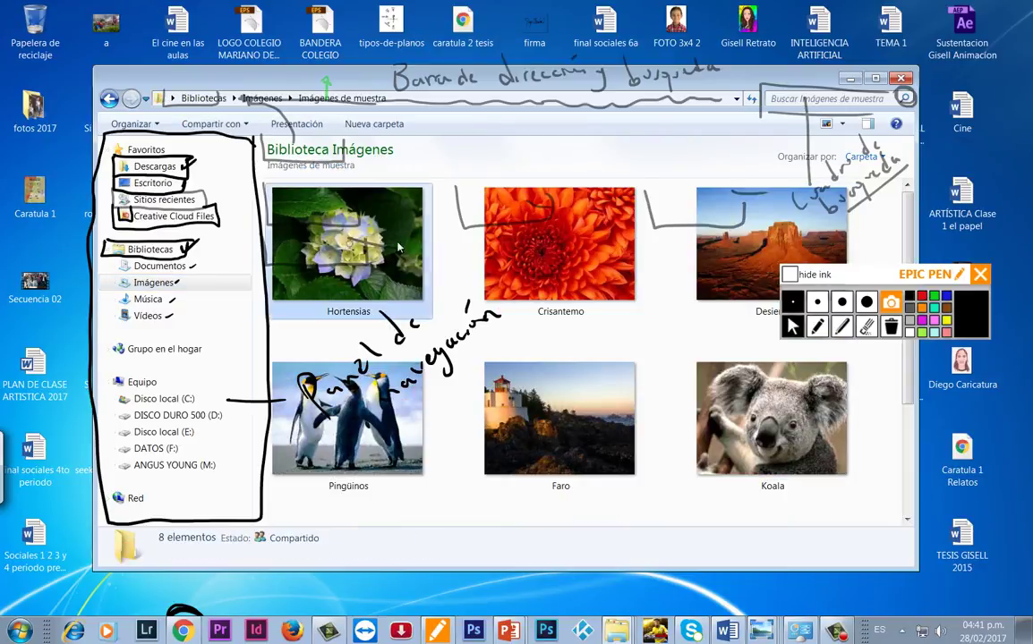
- Look through the sample pictures by selecting Hortensias, Crisantemo, the desert, Koala, Faro and Pingüinos in turn
{"action": "left_click", "coordinate": [715, 263]}
{"action": "left_click", "coordinate": [714, 381]}
{"action": "left_click", "coordinate": [589, 396]}
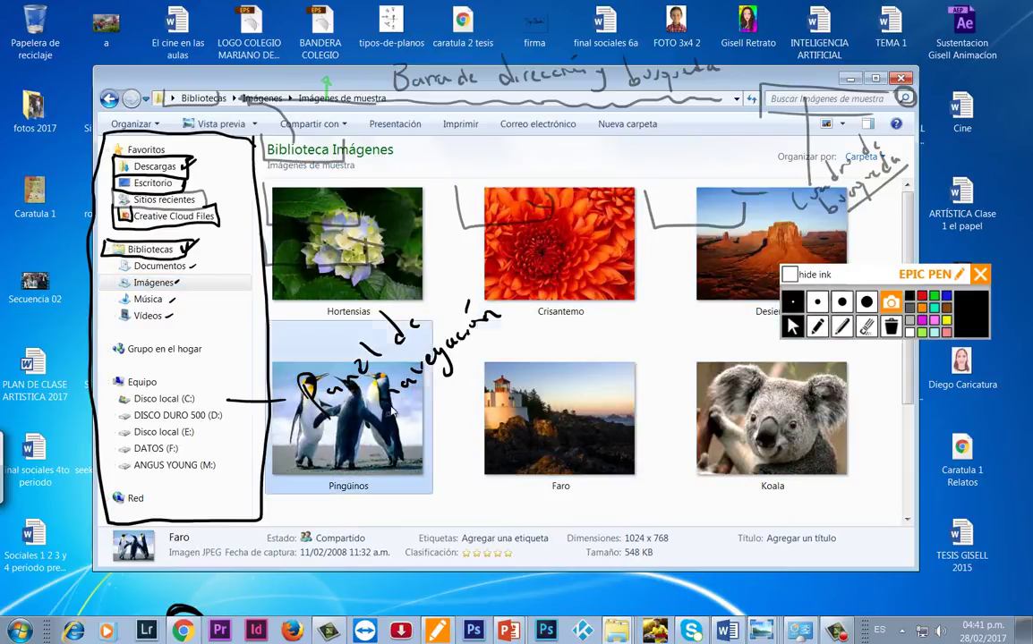
{"action": "left_click", "coordinate": [401, 424]}
{"action": "left_click", "coordinate": [397, 275]}
{"action": "left_click", "coordinate": [582, 244]}
{"action": "left_click", "coordinate": [716, 251]}
{"action": "left_click", "coordinate": [707, 385]}
{"action": "left_click", "coordinate": [573, 405]}
{"action": "left_click", "coordinate": [372, 259]}
{"action": "left_click", "coordinate": [581, 250]}
{"action": "left_click", "coordinate": [716, 268]}
{"action": "left_click", "coordinate": [712, 367]}
{"action": "left_click", "coordinate": [537, 371]}
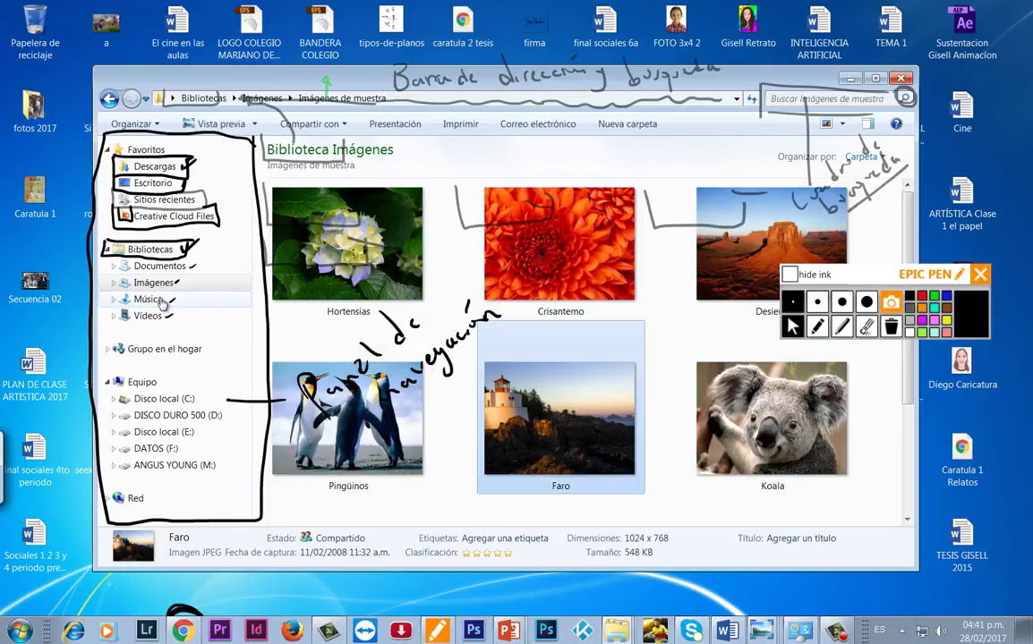
- Open Música de muestra in the Música library, widen the Nombre column and sweep a selection over the sample songs
{"action": "left_click", "coordinate": [183, 300]}
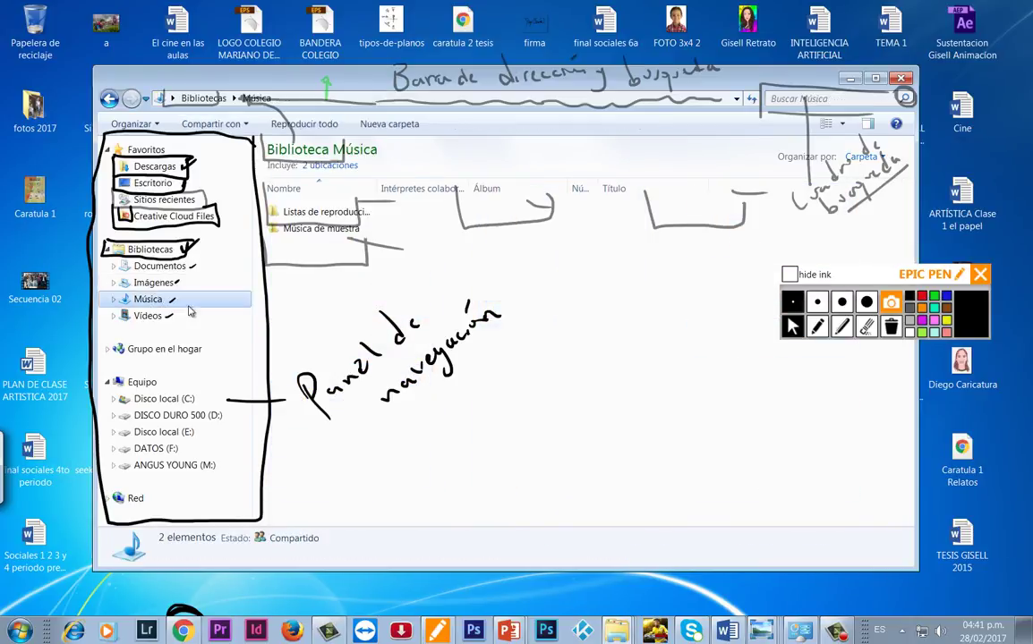
{"action": "double_click", "coordinate": [339, 231]}
{"action": "left_click_drag", "start_coordinate": [443, 185], "coordinate": [449, 185]}
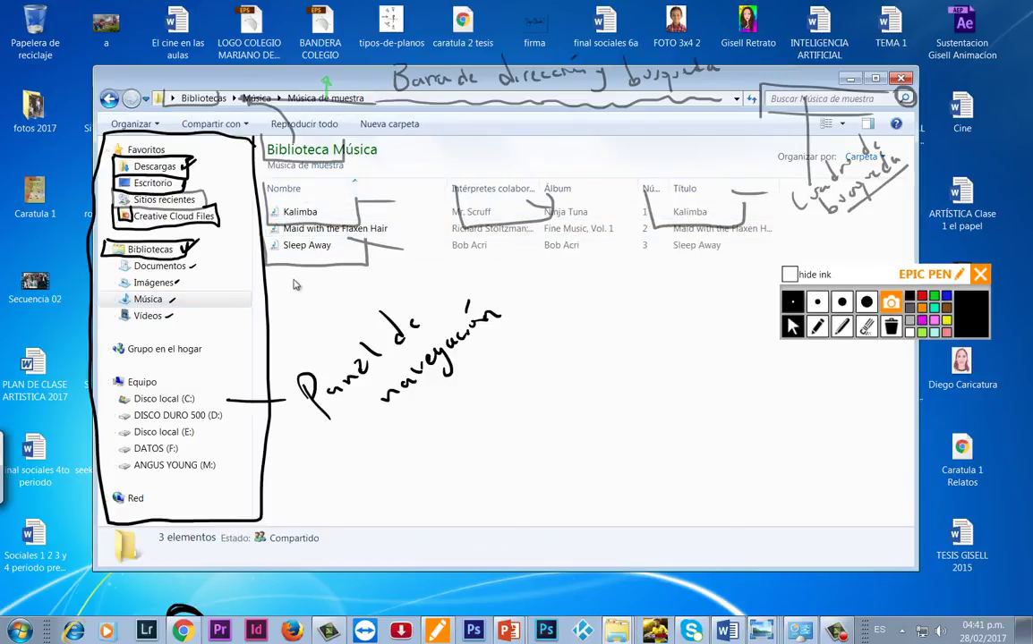
{"action": "left_click_drag", "start_coordinate": [297, 280], "coordinate": [316, 208]}
{"action": "left_click", "coordinate": [301, 299]}
{"action": "left_click_drag", "start_coordinate": [302, 299], "coordinate": [319, 199]}
- Open Vídeos de muestra in the Vídeos library, play the Naturaleza sample video and lower its volume
{"action": "left_click", "coordinate": [147, 315]}
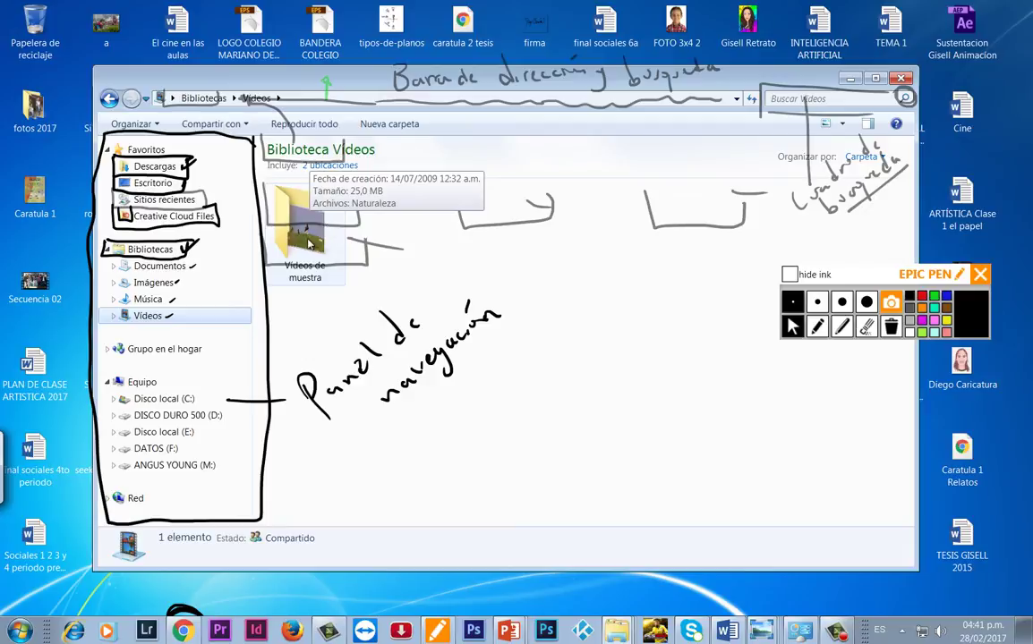
{"action": "double_click", "coordinate": [307, 231]}
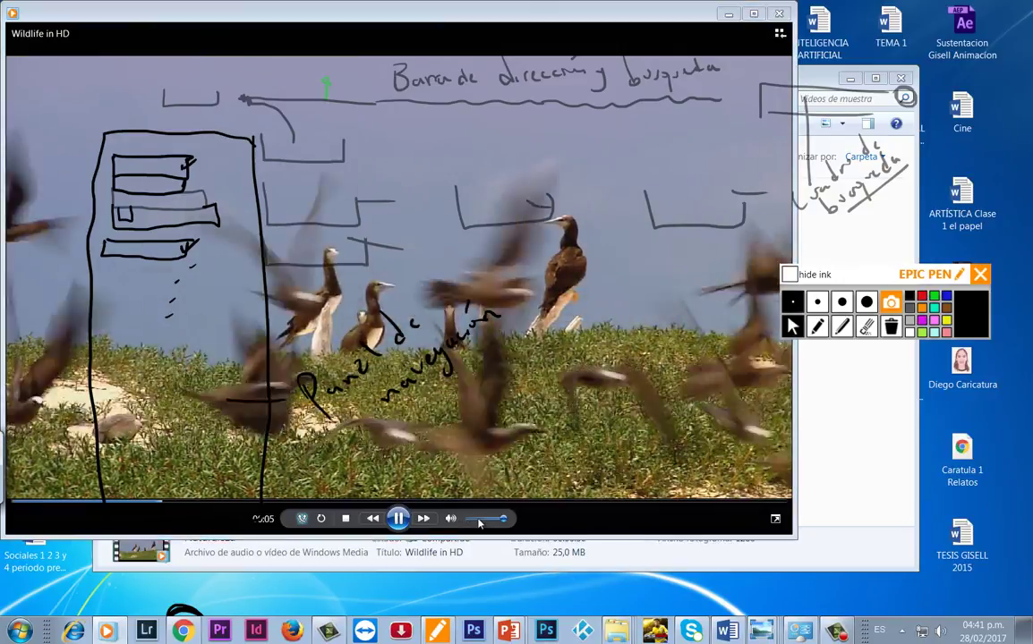
{"action": "left_click", "coordinate": [478, 519]}
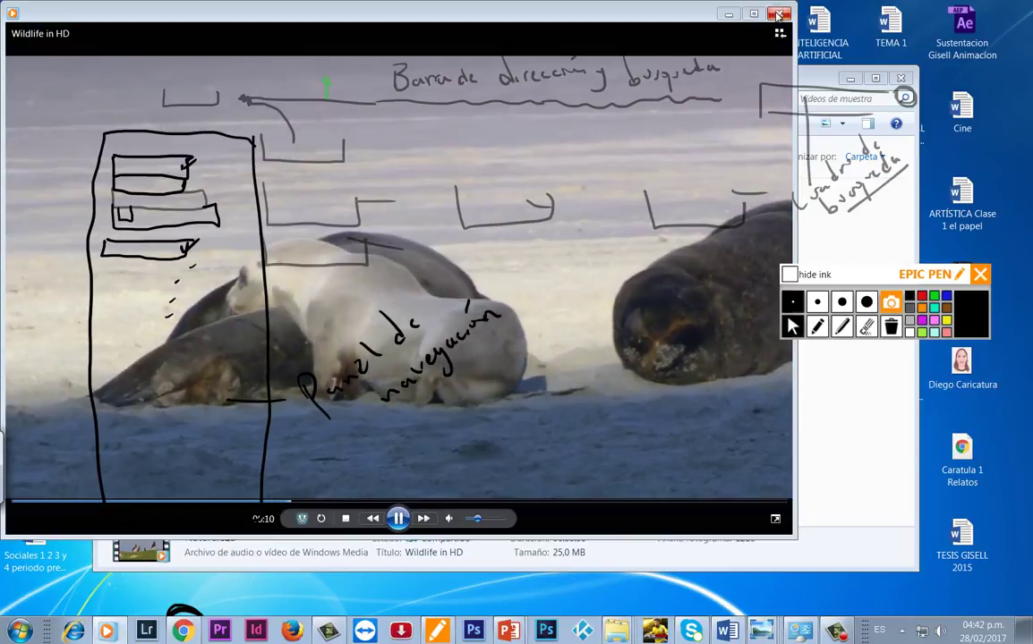
- Close the Naturaleza video and go to Grupo en el hogar in the Explorer window
{"action": "left_click", "coordinate": [777, 15]}
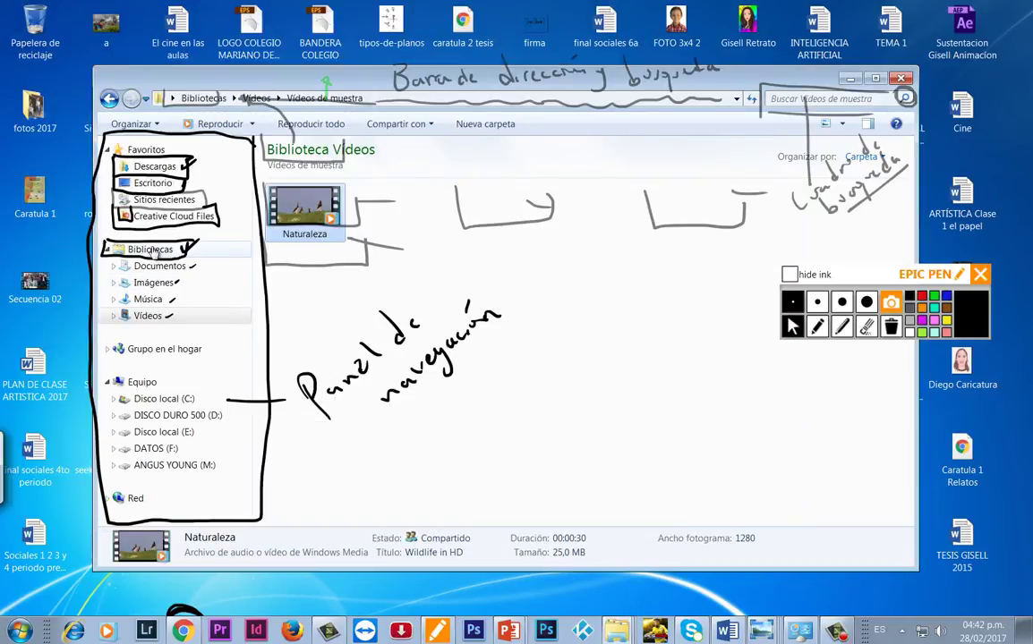
{"action": "left_click", "coordinate": [136, 322]}
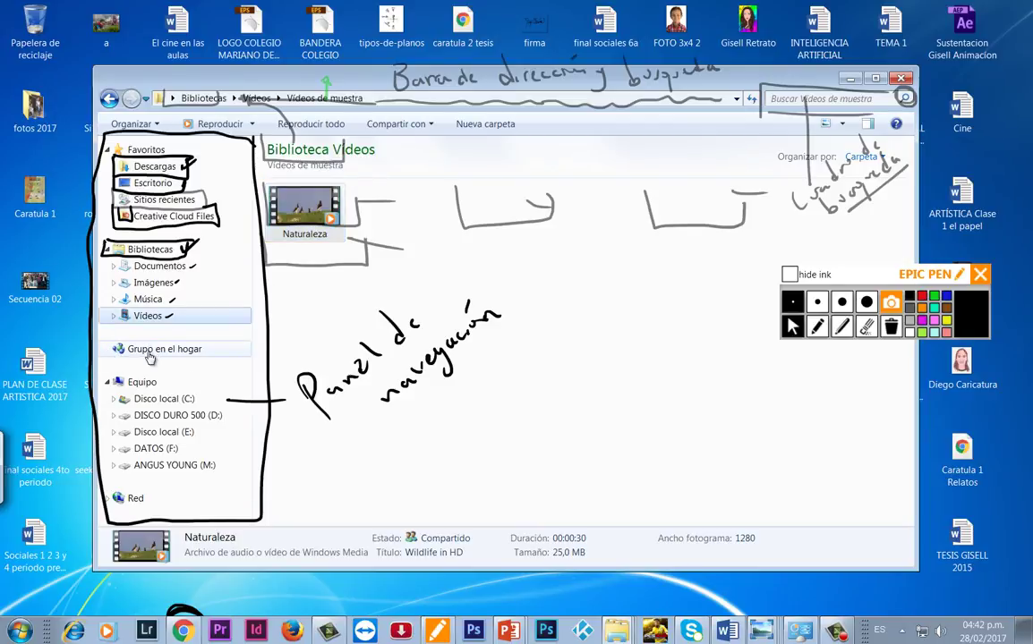
{"action": "left_click", "coordinate": [112, 356]}
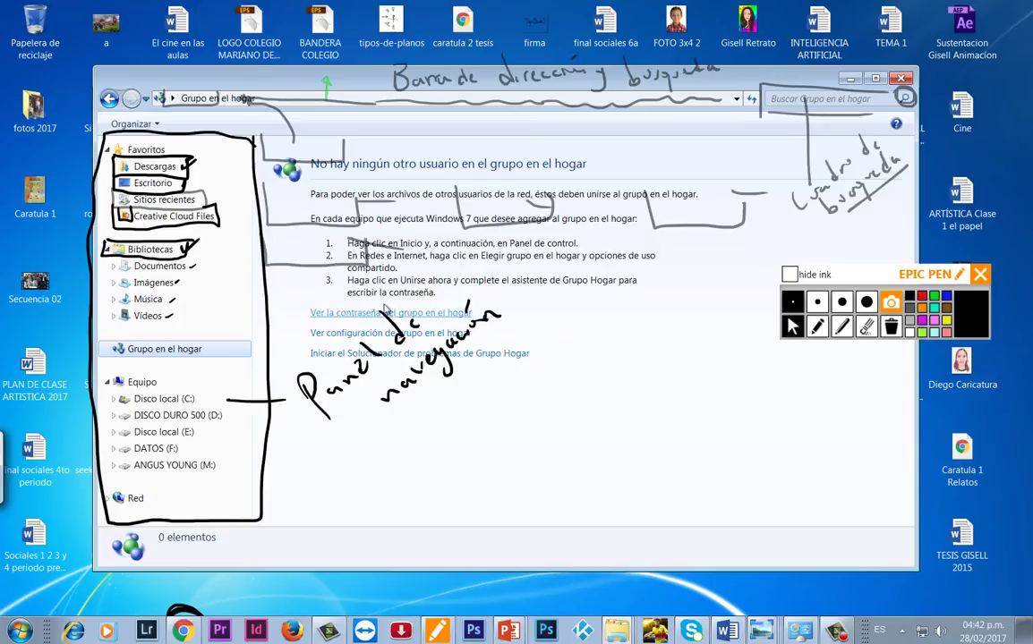
- Draw a black box around Equipo in the navigation pane, first with the highlighter and again with the pen
{"action": "left_click", "coordinate": [816, 327]}
{"action": "left_click", "coordinate": [842, 327]}
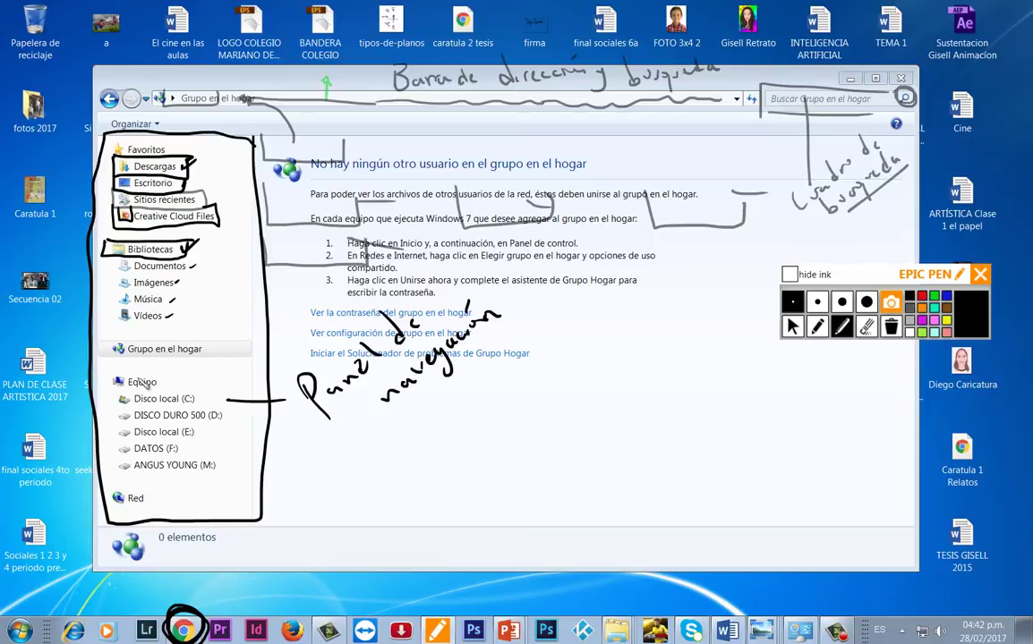
{"action": "mouse_move", "coordinate": [110, 378]}
{"action": "left_mouse_down"}
{"action": "mouse_move", "coordinate": [104, 387]}
{"action": "mouse_move", "coordinate": [157, 375]}
{"action": "mouse_move", "coordinate": [168, 394]}
{"action": "mouse_move", "coordinate": [105, 389]}
{"action": "left_mouse_up"}
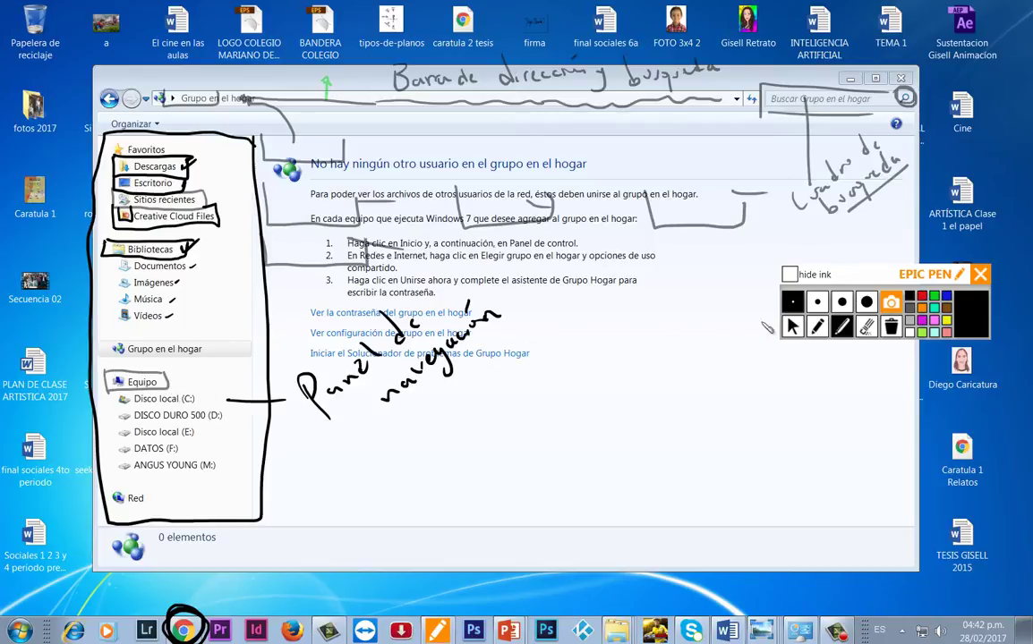
{"action": "left_click", "coordinate": [816, 327]}
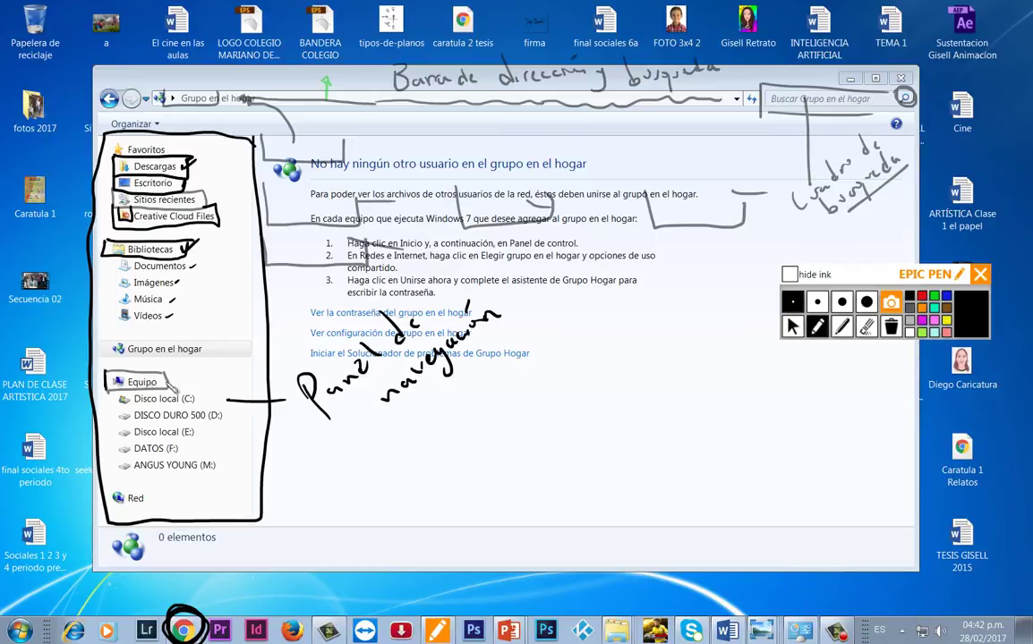
{"action": "mouse_move", "coordinate": [106, 373]}
{"action": "left_mouse_down"}
{"action": "mouse_move", "coordinate": [162, 370]}
{"action": "mouse_move", "coordinate": [140, 387]}
{"action": "mouse_move", "coordinate": [164, 371]}
{"action": "left_mouse_up"}
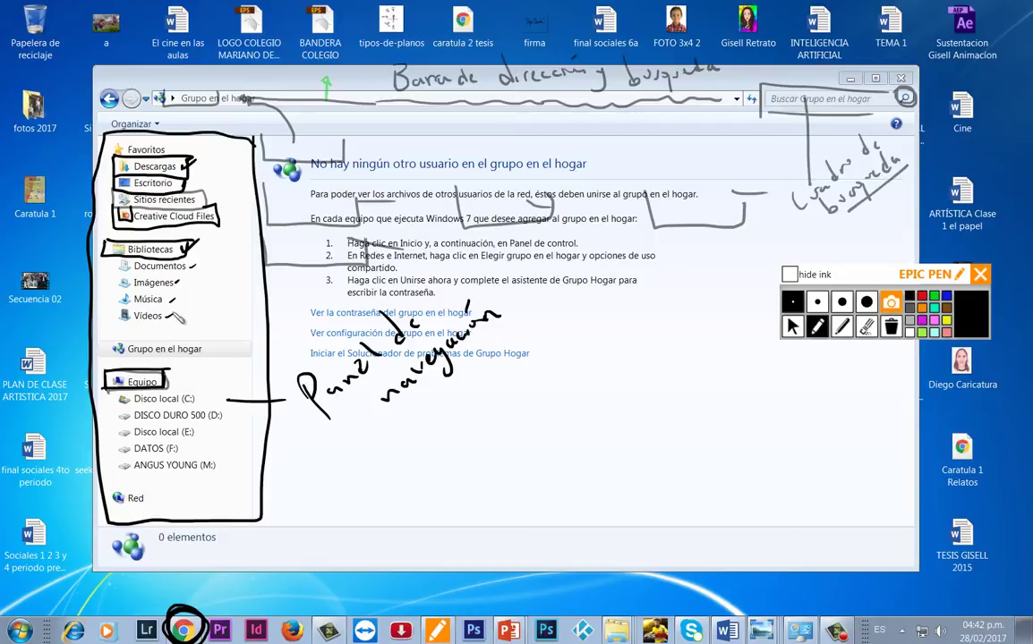
- Go to Equipo, erase all ink from the screen and select the ANGUS YOUNG (M:) drive
{"action": "left_click", "coordinate": [793, 326]}
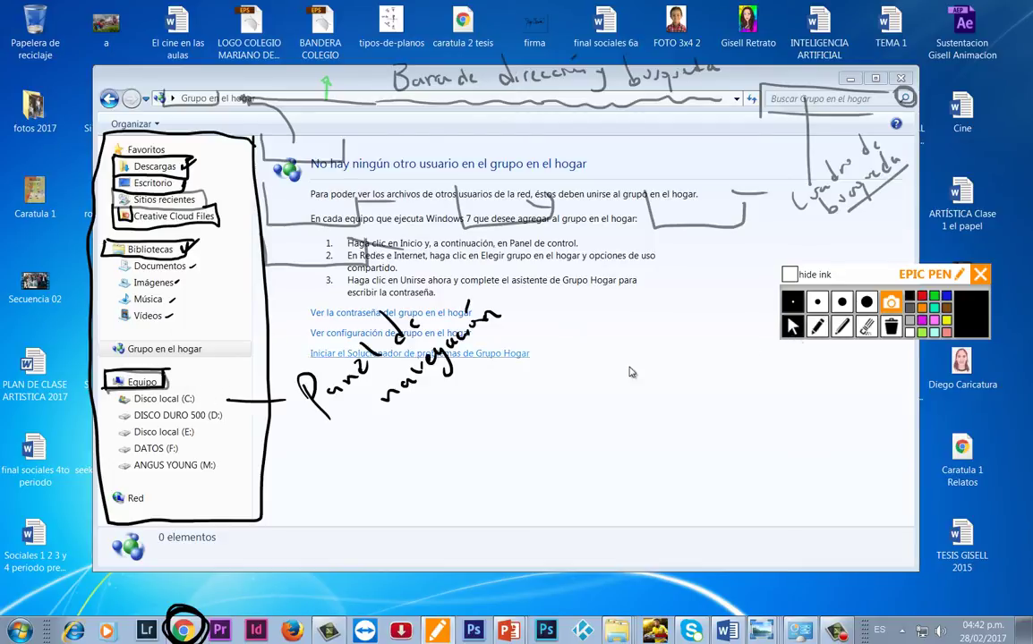
{"action": "left_click", "coordinate": [149, 386]}
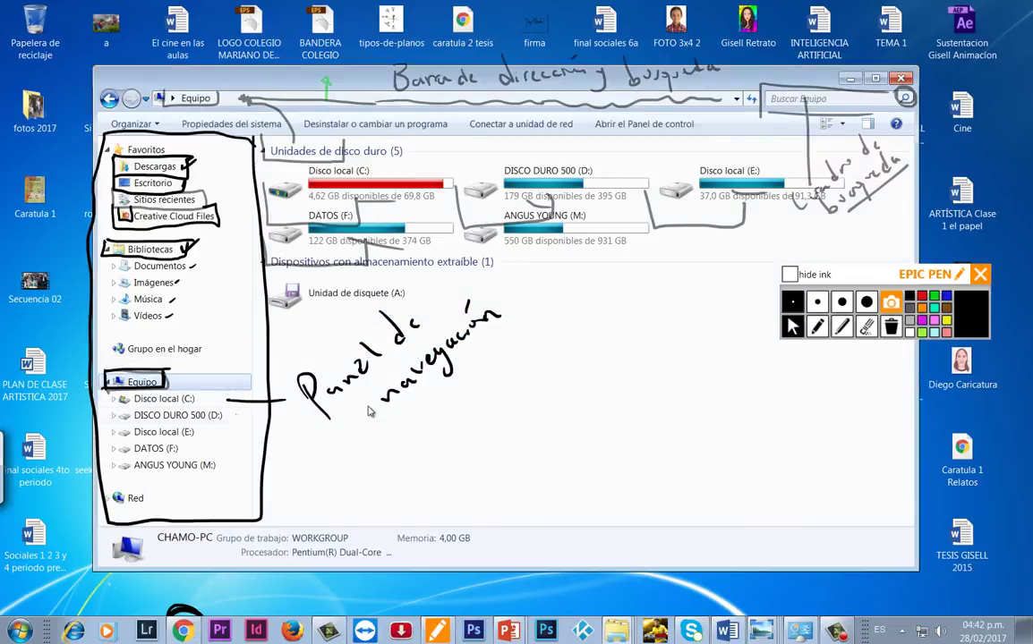
{"action": "left_click", "coordinate": [891, 328]}
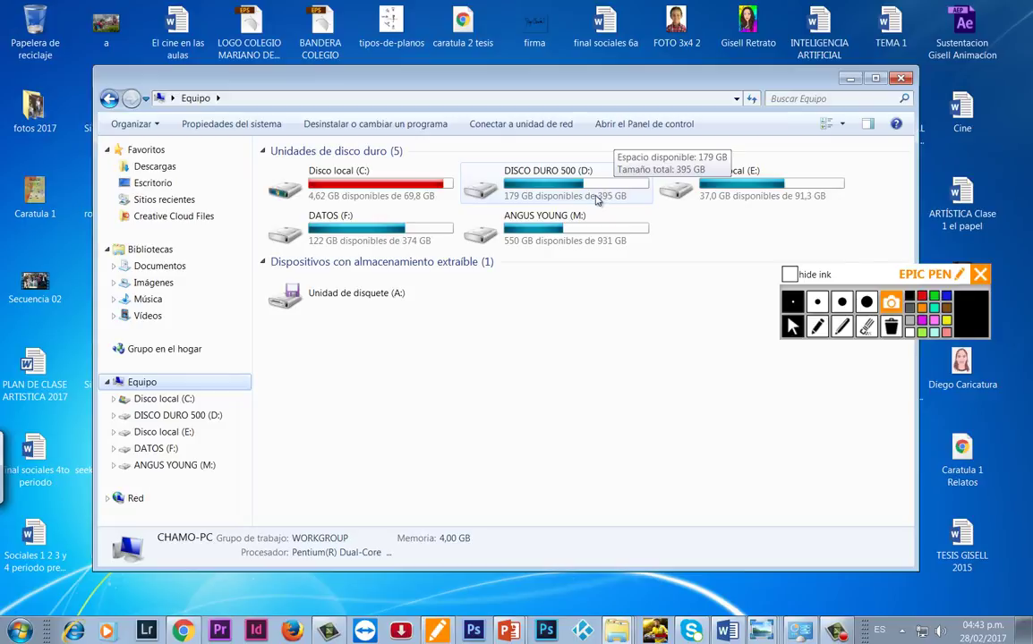
{"action": "left_click", "coordinate": [542, 230]}
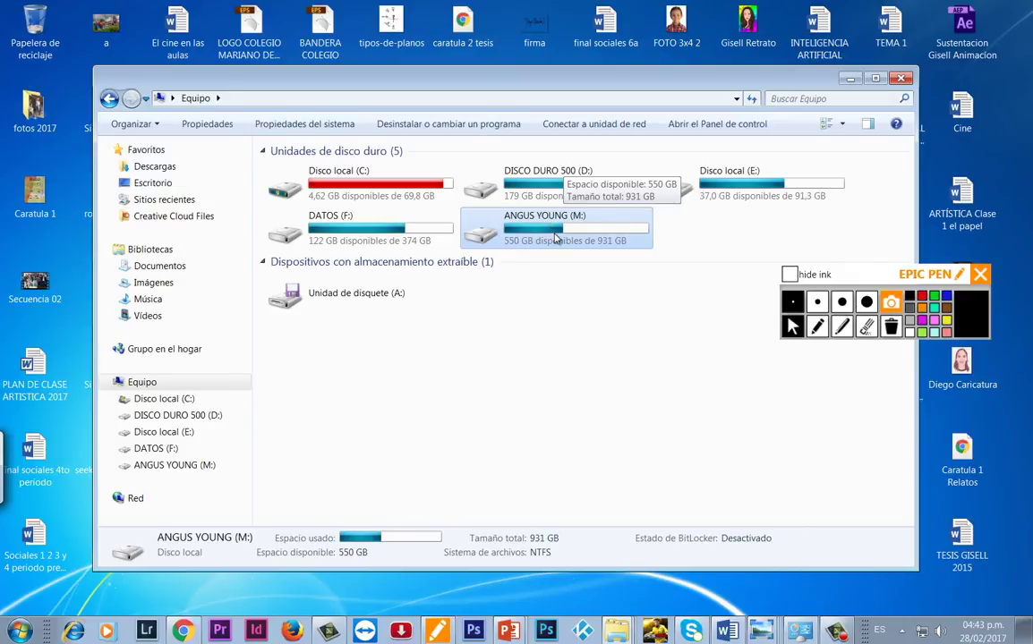
- Box Equipo with the black highlighter and handwrite beside it that the computer's "unidades de almacenamiento" are part of the equipo
{"action": "left_click", "coordinate": [843, 330]}
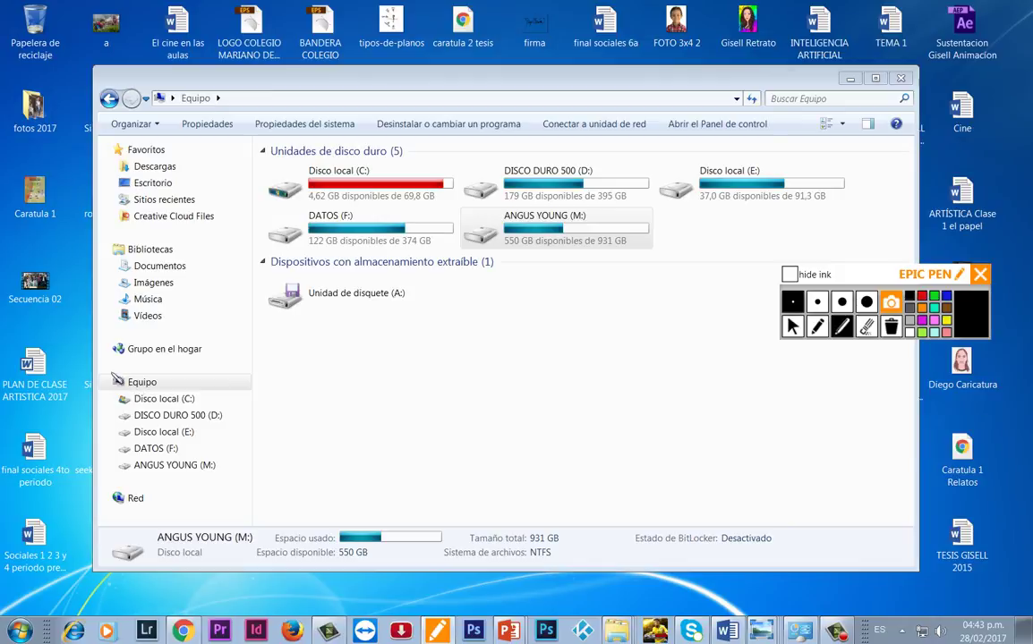
{"action": "mouse_move", "coordinate": [108, 373]}
{"action": "left_mouse_down"}
{"action": "mouse_move", "coordinate": [147, 391]}
{"action": "mouse_move", "coordinate": [108, 376]}
{"action": "left_mouse_up"}
{"action": "mouse_move", "coordinate": [171, 381]}
{"action": "left_mouse_down"}
{"action": "mouse_move", "coordinate": [336, 389]}
{"action": "mouse_move", "coordinate": [318, 379]}
{"action": "mouse_move", "coordinate": [380, 376]}
{"action": "mouse_move", "coordinate": [461, 309]}
{"action": "left_mouse_up"}
{"action": "mouse_move", "coordinate": [356, 410]}
{"action": "left_mouse_down"}
{"action": "mouse_move", "coordinate": [450, 383]}
{"action": "mouse_move", "coordinate": [595, 295]}
{"action": "left_mouse_up"}
{"action": "mouse_move", "coordinate": [455, 398]}
{"action": "left_mouse_down"}
{"action": "mouse_move", "coordinate": [509, 397]}
{"action": "mouse_move", "coordinate": [588, 349]}
{"action": "mouse_move", "coordinate": [612, 320]}
{"action": "left_mouse_up"}
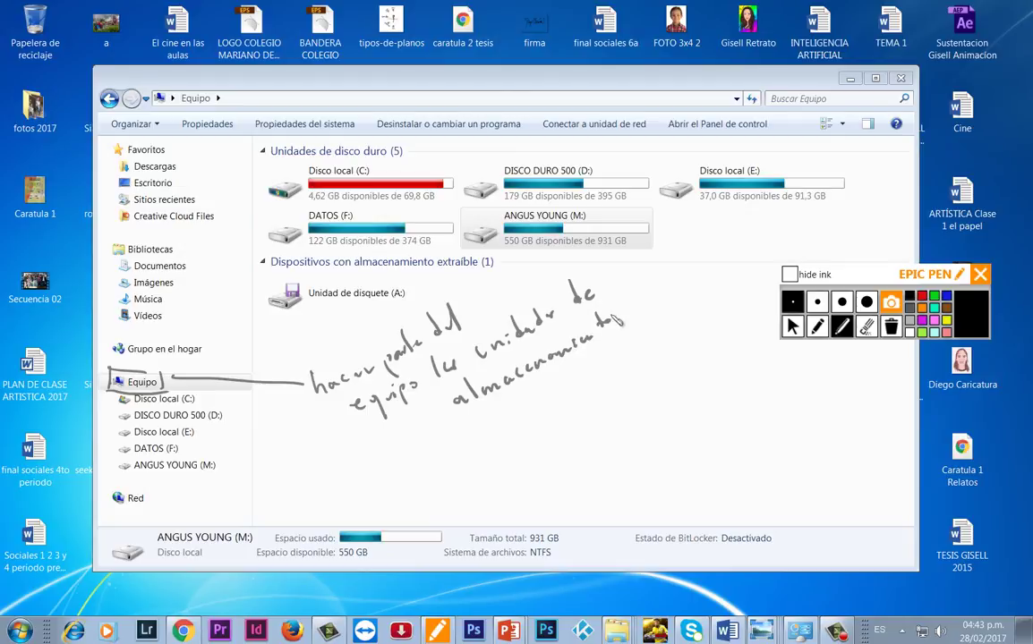
{"action": "mouse_move", "coordinate": [634, 306]}
{"action": "left_mouse_down"}
{"action": "mouse_move", "coordinate": [642, 294]}
{"action": "mouse_move", "coordinate": [648, 306]}
{"action": "mouse_move", "coordinate": [660, 303]}
{"action": "left_mouse_up"}
{"action": "left_click_drag", "start_coordinate": [528, 416], "coordinate": [673, 328]}
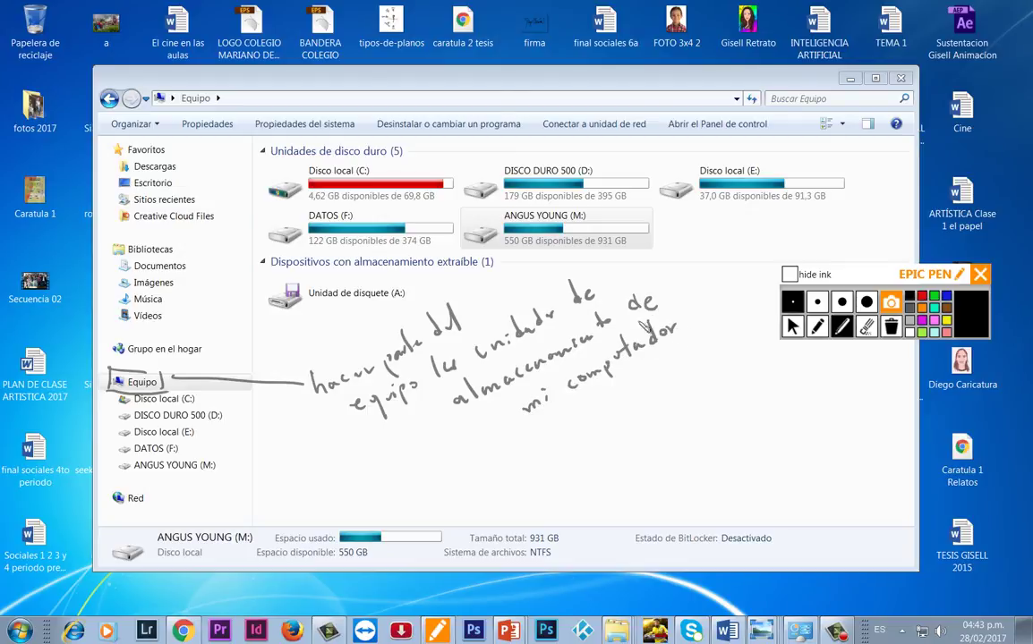
{"action": "left_click_drag", "start_coordinate": [484, 340], "coordinate": [490, 362]}
- Select Disco local (C:), outline it with the red pen and label it "S.O"
{"action": "left_click", "coordinate": [791, 326]}
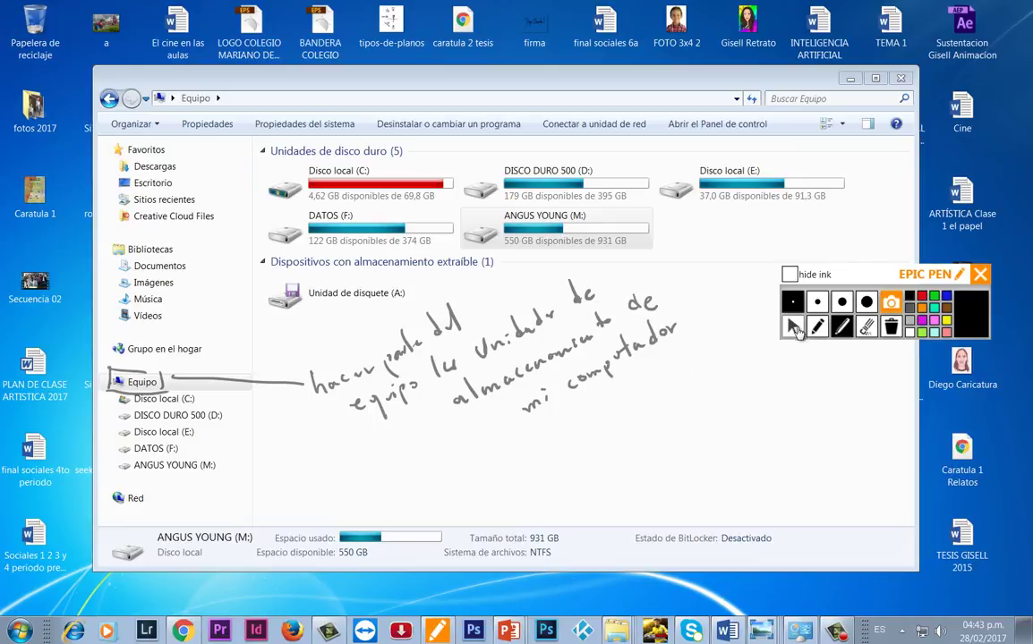
{"action": "left_click", "coordinate": [356, 181]}
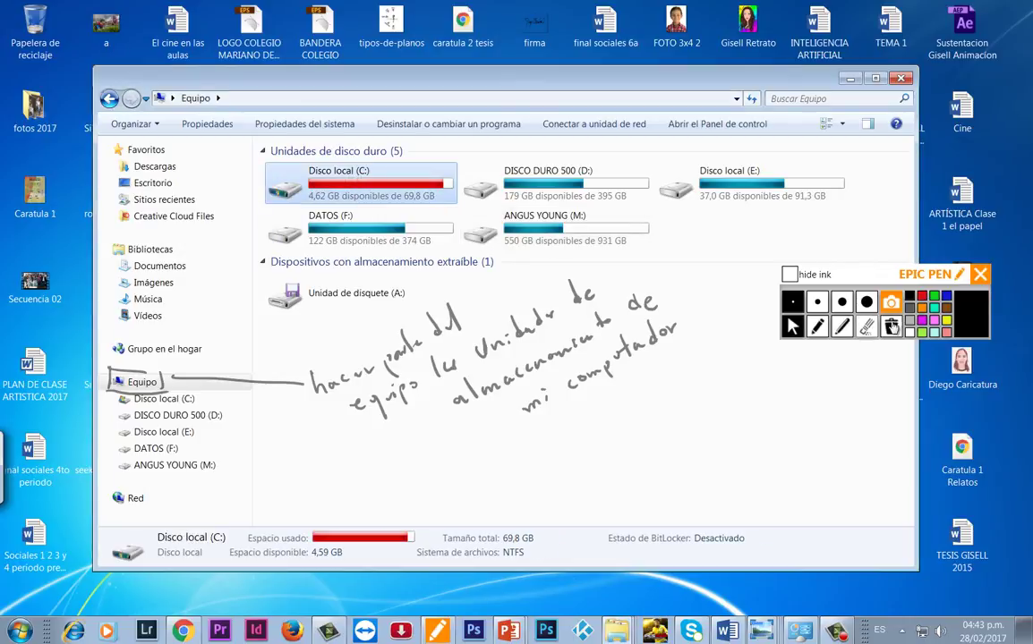
{"action": "left_click", "coordinate": [818, 328]}
{"action": "left_click", "coordinate": [822, 331]}
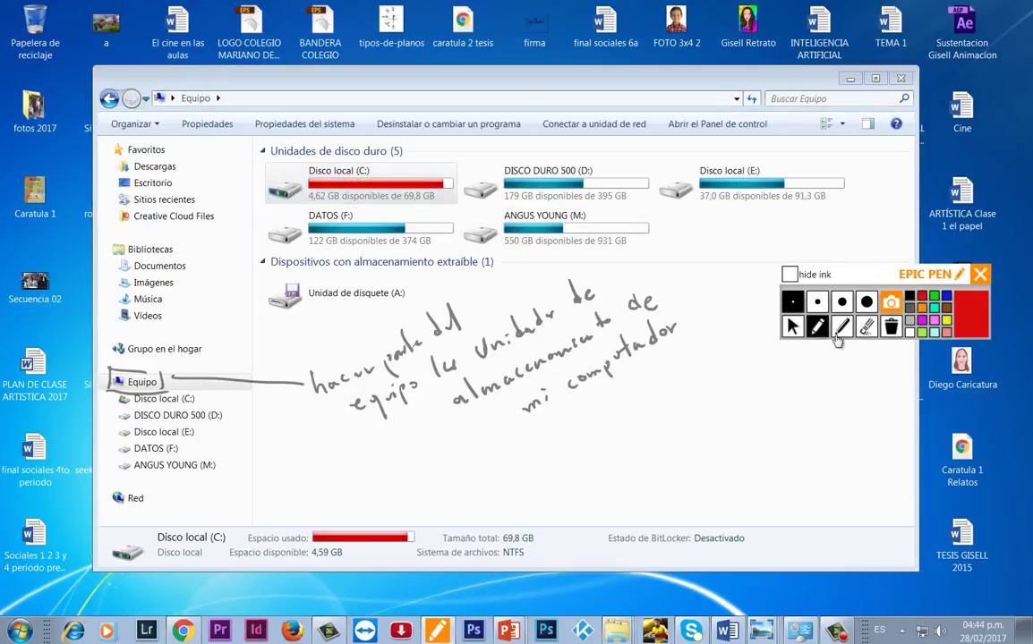
{"action": "mouse_move", "coordinate": [259, 161]}
{"action": "left_mouse_down"}
{"action": "mouse_move", "coordinate": [258, 175]}
{"action": "mouse_move", "coordinate": [291, 208]}
{"action": "mouse_move", "coordinate": [398, 206]}
{"action": "mouse_move", "coordinate": [461, 167]}
{"action": "mouse_move", "coordinate": [261, 160]}
{"action": "left_mouse_up"}
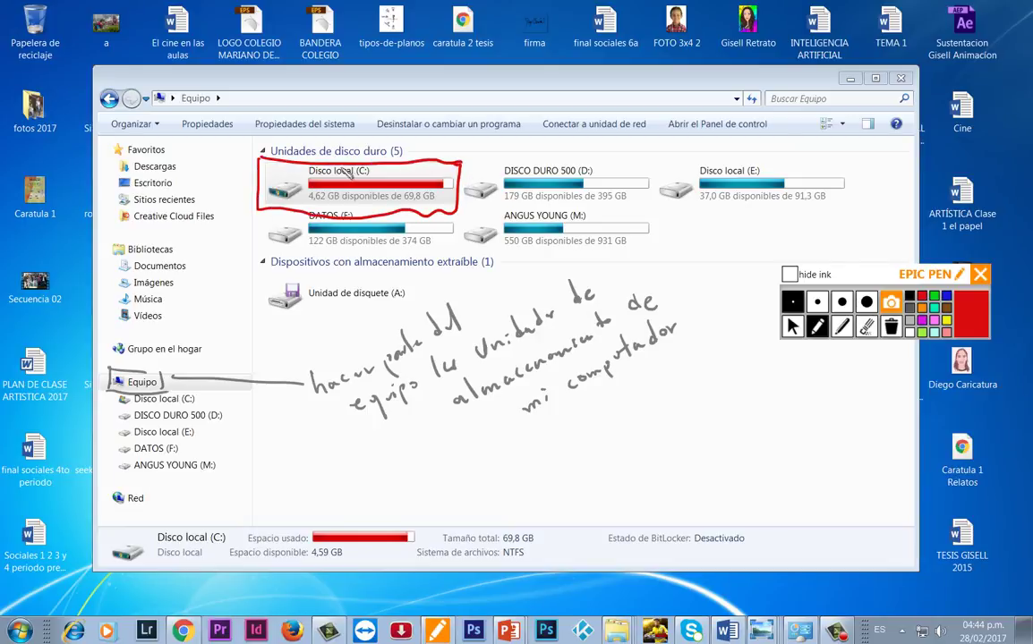
{"action": "mouse_move", "coordinate": [429, 170]}
{"action": "left_mouse_down"}
{"action": "mouse_move", "coordinate": [507, 152]}
{"action": "mouse_move", "coordinate": [516, 132]}
{"action": "left_mouse_up"}
{"action": "left_click", "coordinate": [504, 158]}
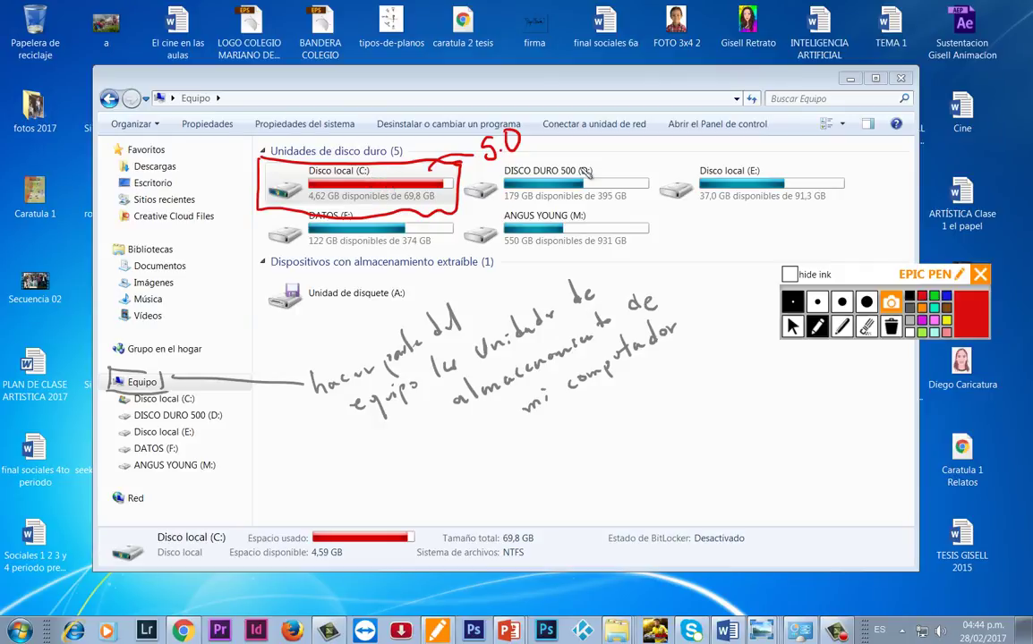
- Outline DISCO DURO 500 (D:) in red and handwrite that it is a partition of the hard disk for saving "mis archivos"
{"action": "mouse_move", "coordinate": [502, 165]}
{"action": "left_mouse_down"}
{"action": "mouse_move", "coordinate": [499, 188]}
{"action": "mouse_move", "coordinate": [534, 169]}
{"action": "mouse_move", "coordinate": [624, 170]}
{"action": "left_mouse_up"}
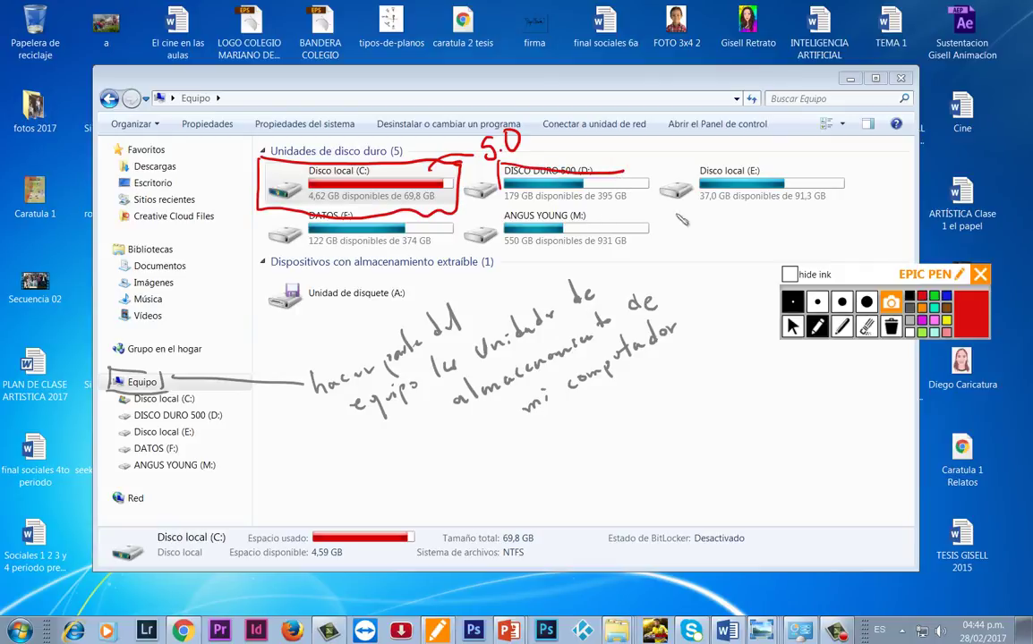
{"action": "left_click", "coordinate": [866, 326]}
{"action": "left_click", "coordinate": [564, 165]}
{"action": "left_click", "coordinate": [816, 327]}
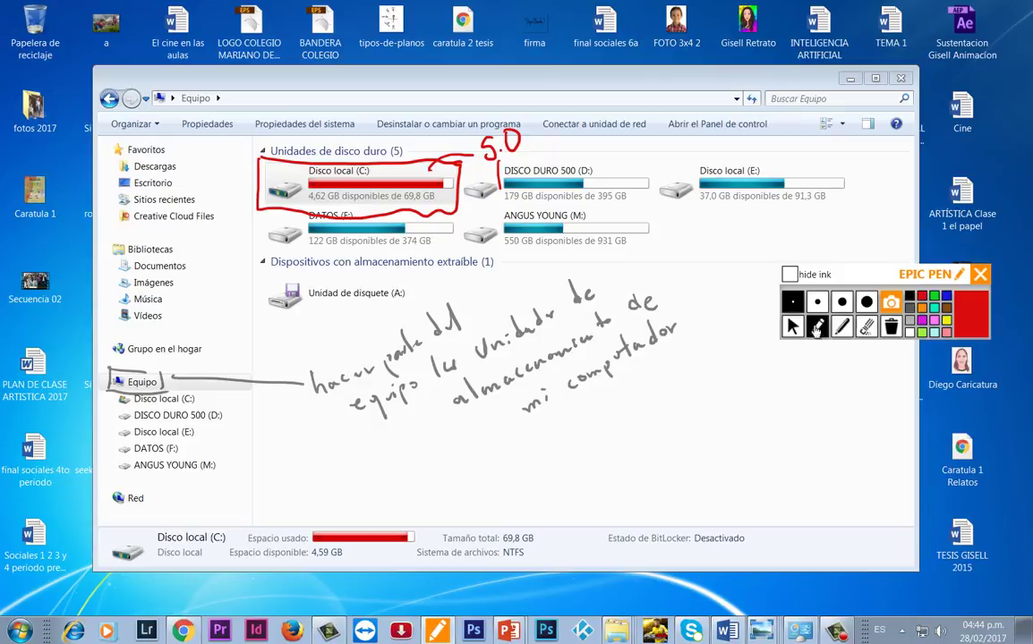
{"action": "mouse_move", "coordinate": [500, 165]}
{"action": "left_mouse_down"}
{"action": "mouse_move", "coordinate": [602, 162]}
{"action": "mouse_move", "coordinate": [640, 182]}
{"action": "mouse_move", "coordinate": [637, 153]}
{"action": "mouse_move", "coordinate": [652, 164]}
{"action": "mouse_move", "coordinate": [666, 153]}
{"action": "left_mouse_up"}
{"action": "left_click_drag", "start_coordinate": [668, 143], "coordinate": [803, 115]}
{"action": "mouse_move", "coordinate": [715, 153]}
{"action": "left_mouse_down"}
{"action": "mouse_move", "coordinate": [803, 121]}
{"action": "mouse_move", "coordinate": [779, 163]}
{"action": "mouse_move", "coordinate": [788, 145]}
{"action": "mouse_move", "coordinate": [836, 148]}
{"action": "mouse_move", "coordinate": [849, 125]}
{"action": "mouse_move", "coordinate": [891, 103]}
{"action": "left_mouse_up"}
{"action": "mouse_move", "coordinate": [850, 147]}
{"action": "left_mouse_down"}
{"action": "mouse_move", "coordinate": [843, 163]}
{"action": "mouse_move", "coordinate": [898, 107]}
{"action": "mouse_move", "coordinate": [881, 148]}
{"action": "mouse_move", "coordinate": [890, 144]}
{"action": "mouse_move", "coordinate": [864, 173]}
{"action": "mouse_move", "coordinate": [898, 157]}
{"action": "mouse_move", "coordinate": [913, 134]}
{"action": "left_mouse_up"}
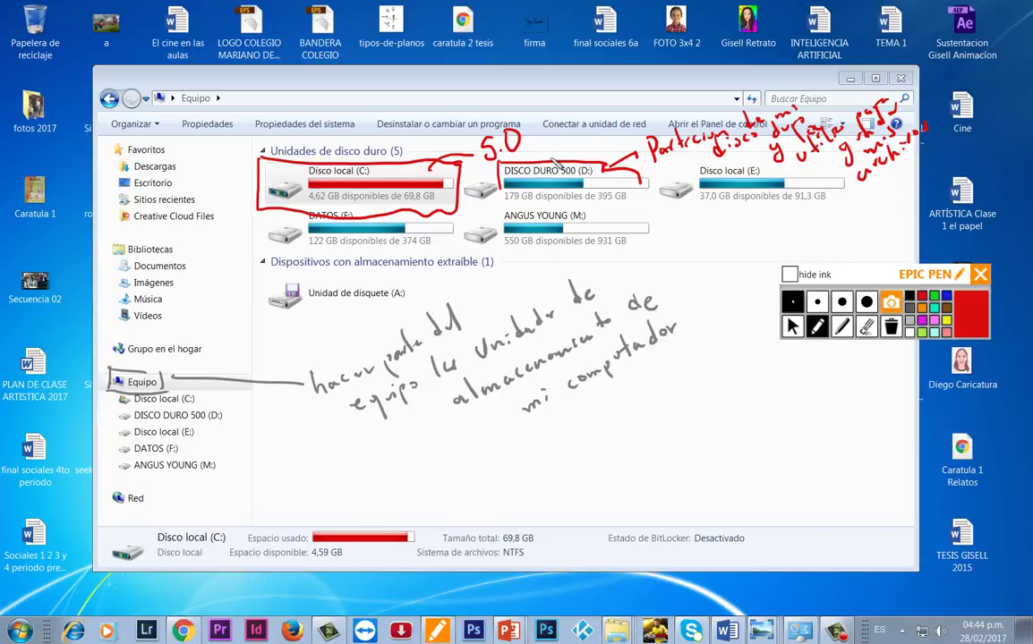
{"action": "left_click", "coordinate": [791, 326]}
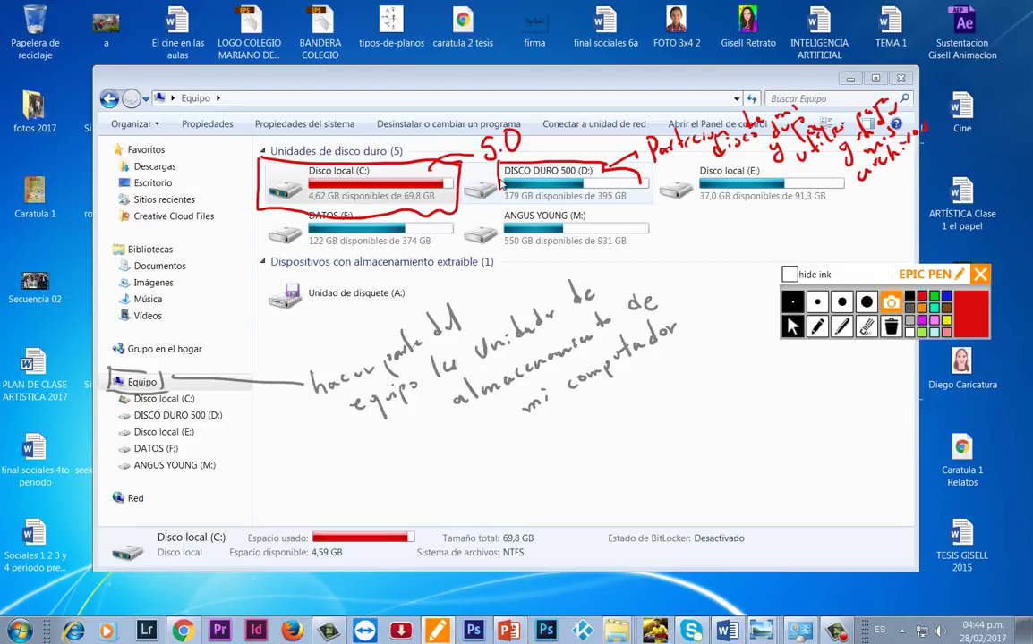
- Sketch a round disk with a centre hole using the red highlighter in the empty area and label it "disco duro"
{"action": "left_click", "coordinate": [842, 327]}
{"action": "mouse_move", "coordinate": [725, 364]}
{"action": "left_mouse_down"}
{"action": "mouse_move", "coordinate": [691, 404]}
{"action": "mouse_move", "coordinate": [757, 371]}
{"action": "mouse_move", "coordinate": [727, 365]}
{"action": "left_mouse_up"}
{"action": "left_click", "coordinate": [728, 406]}
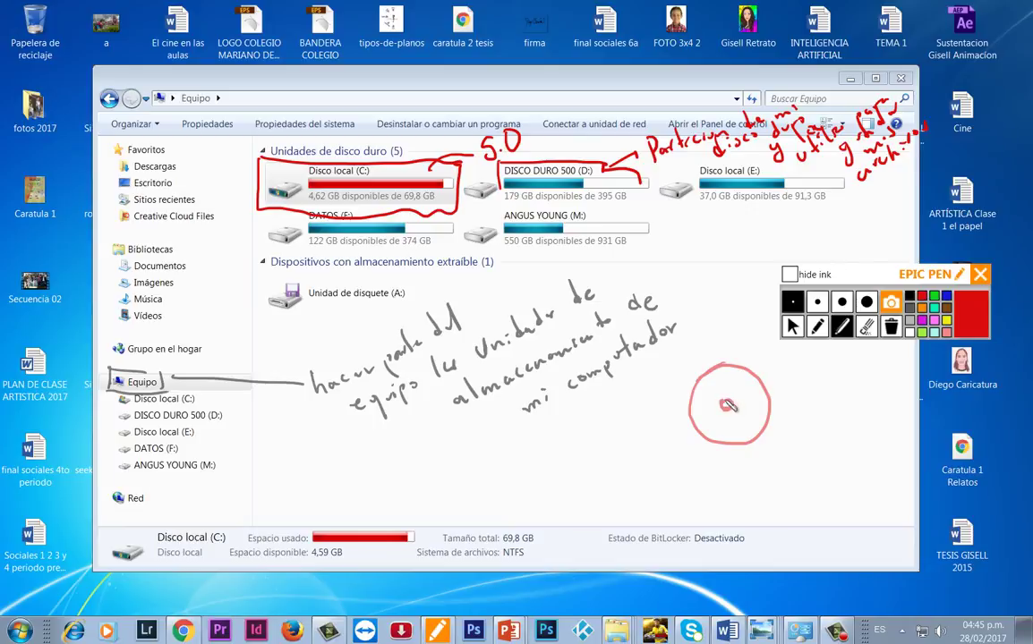
{"action": "mouse_move", "coordinate": [766, 444]}
{"action": "left_mouse_down"}
{"action": "mouse_move", "coordinate": [819, 453]}
{"action": "mouse_move", "coordinate": [823, 443]}
{"action": "left_mouse_up"}
{"action": "mouse_move", "coordinate": [830, 432]}
{"action": "left_mouse_down"}
{"action": "mouse_move", "coordinate": [826, 442]}
{"action": "mouse_move", "coordinate": [840, 436]}
{"action": "left_mouse_up"}
{"action": "mouse_move", "coordinate": [844, 427]}
{"action": "left_mouse_down"}
{"action": "mouse_move", "coordinate": [849, 459]}
{"action": "mouse_move", "coordinate": [864, 447]}
{"action": "left_mouse_up"}
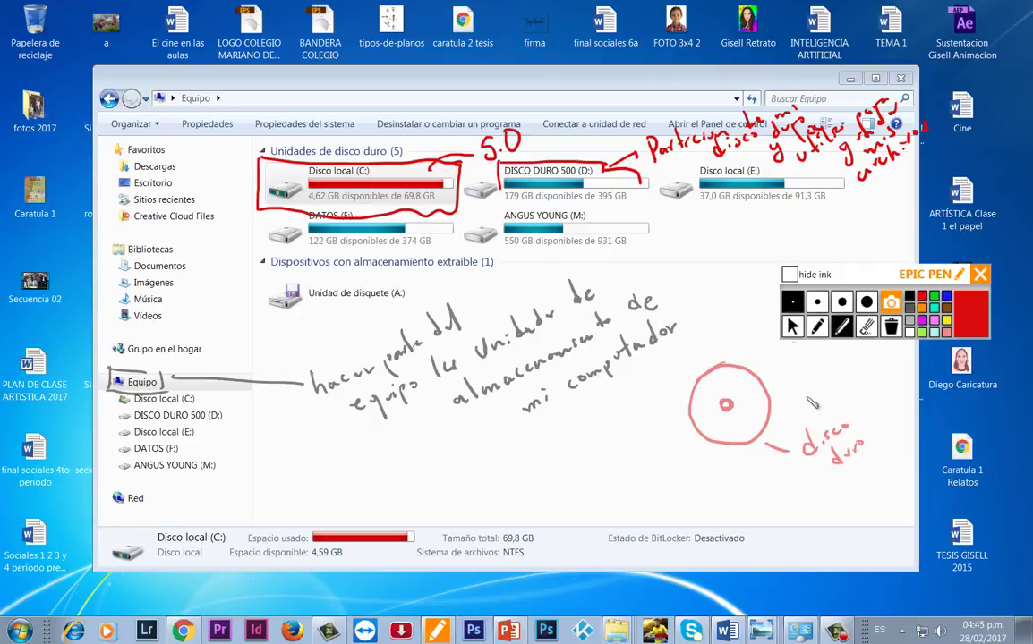
- Mark and shade a wedge of the sketched disk with the red pen, labelled with a circled C and "instalado mi S.O"
{"action": "left_click", "coordinate": [817, 326]}
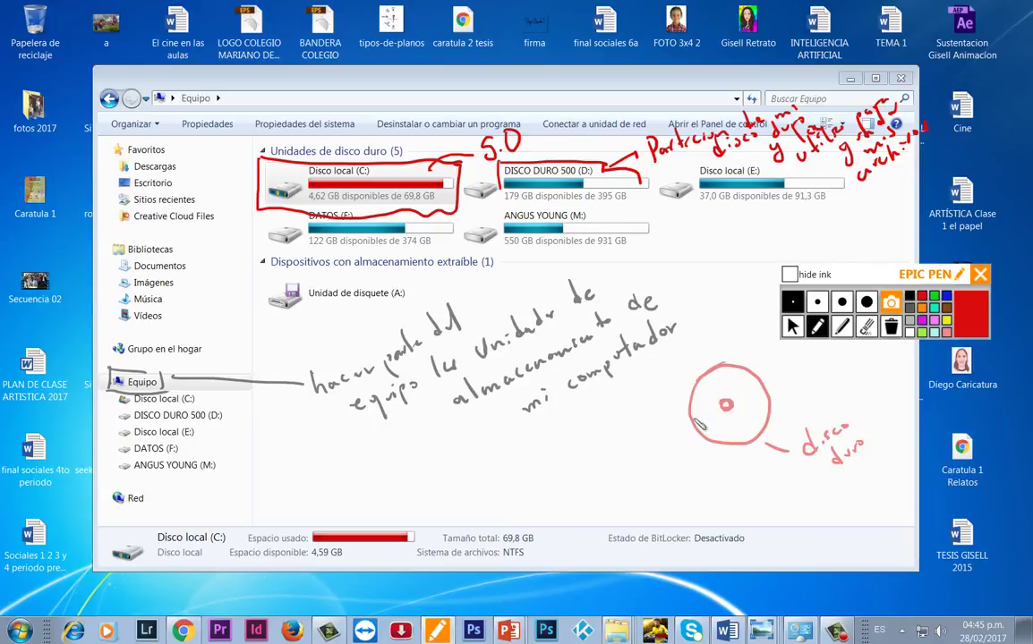
{"action": "mouse_move", "coordinate": [700, 436]}
{"action": "left_mouse_down"}
{"action": "mouse_move", "coordinate": [727, 409]}
{"action": "mouse_move", "coordinate": [705, 404]}
{"action": "mouse_move", "coordinate": [704, 417]}
{"action": "mouse_move", "coordinate": [609, 438]}
{"action": "mouse_move", "coordinate": [626, 421]}
{"action": "mouse_move", "coordinate": [571, 490]}
{"action": "mouse_move", "coordinate": [587, 485]}
{"action": "left_mouse_up"}
{"action": "mouse_move", "coordinate": [597, 470]}
{"action": "left_mouse_down"}
{"action": "mouse_move", "coordinate": [592, 483]}
{"action": "mouse_move", "coordinate": [603, 479]}
{"action": "left_mouse_up"}
{"action": "left_click_drag", "start_coordinate": [598, 471], "coordinate": [618, 467]}
{"action": "left_click_drag", "start_coordinate": [622, 458], "coordinate": [633, 460]}
{"action": "mouse_move", "coordinate": [639, 447]}
{"action": "left_mouse_down"}
{"action": "mouse_move", "coordinate": [590, 514]}
{"action": "mouse_move", "coordinate": [615, 513]}
{"action": "left_mouse_up"}
{"action": "left_click", "coordinate": [619, 468]}
{"action": "left_click", "coordinate": [602, 509]}
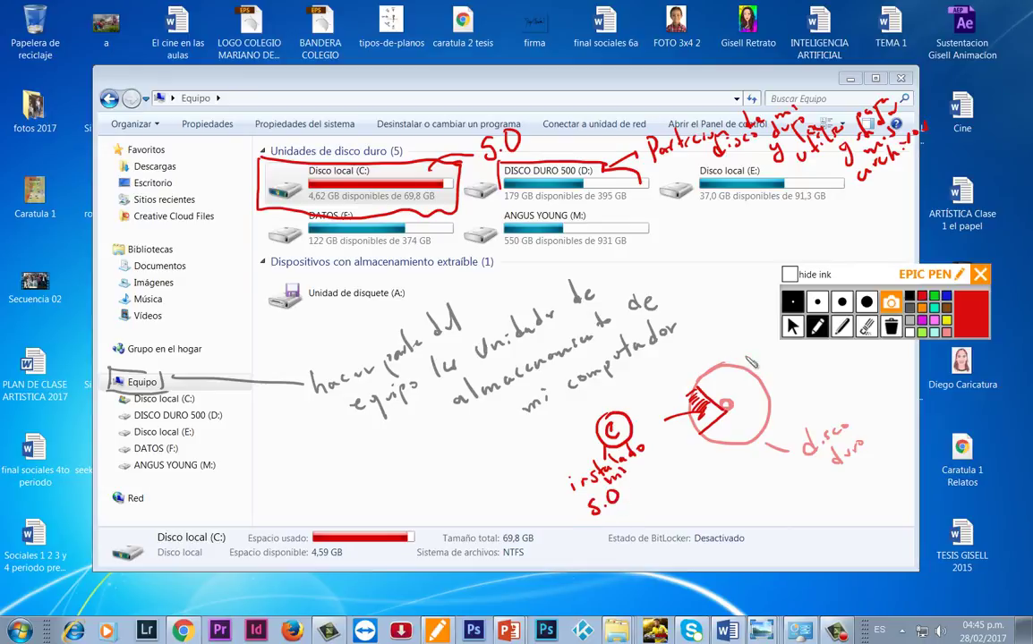
- Hatch the rest of the sketched disk with the green pen and label it "Disco d"
{"action": "left_click", "coordinate": [934, 296]}
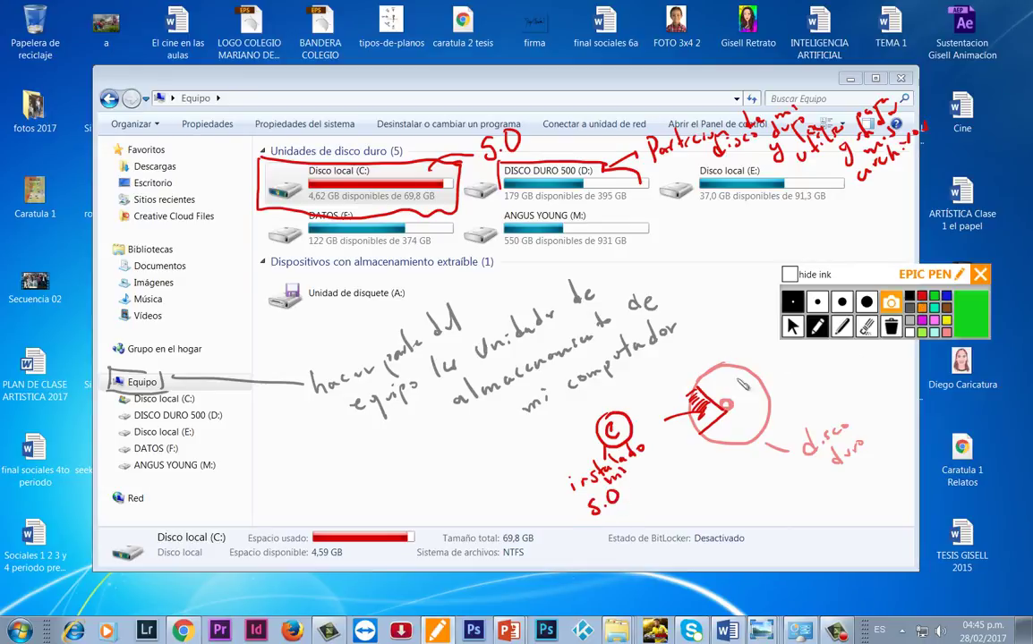
{"action": "left_click_drag", "start_coordinate": [709, 387], "coordinate": [716, 370]}
{"action": "left_click_drag", "start_coordinate": [719, 387], "coordinate": [727, 369]}
{"action": "mouse_move", "coordinate": [726, 387]}
{"action": "left_mouse_down"}
{"action": "mouse_move", "coordinate": [735, 376]}
{"action": "mouse_move", "coordinate": [731, 387]}
{"action": "left_mouse_up"}
{"action": "left_click_drag", "start_coordinate": [743, 388], "coordinate": [746, 415]}
{"action": "mouse_move", "coordinate": [750, 416]}
{"action": "left_mouse_down"}
{"action": "mouse_move", "coordinate": [740, 428]}
{"action": "mouse_move", "coordinate": [835, 410]}
{"action": "left_mouse_up"}
{"action": "left_click", "coordinate": [821, 403]}
{"action": "left_click_drag", "start_coordinate": [847, 400], "coordinate": [866, 374]}
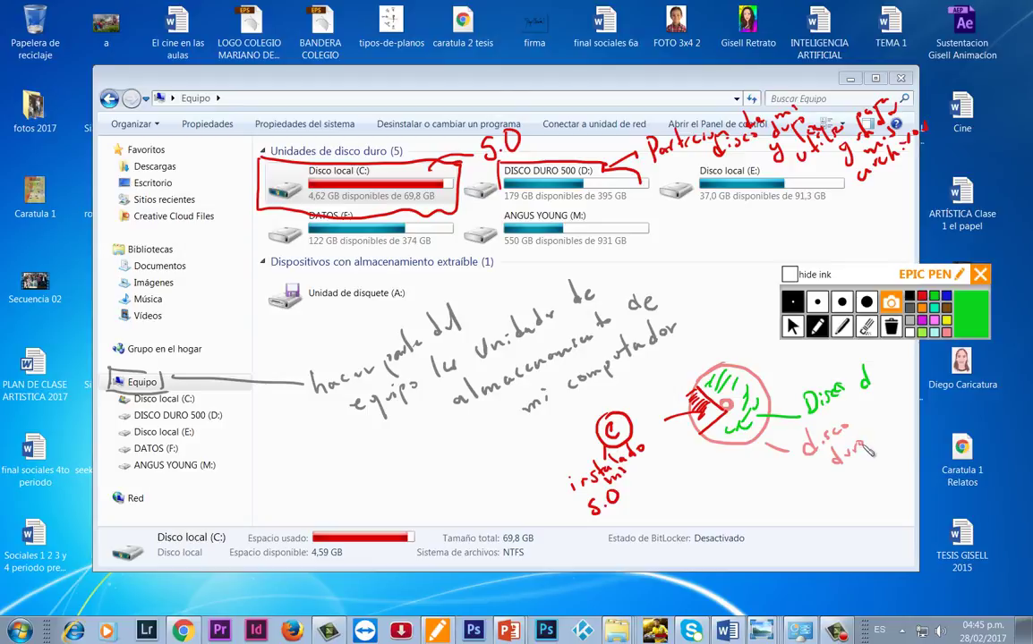
{"action": "left_click", "coordinate": [791, 326]}
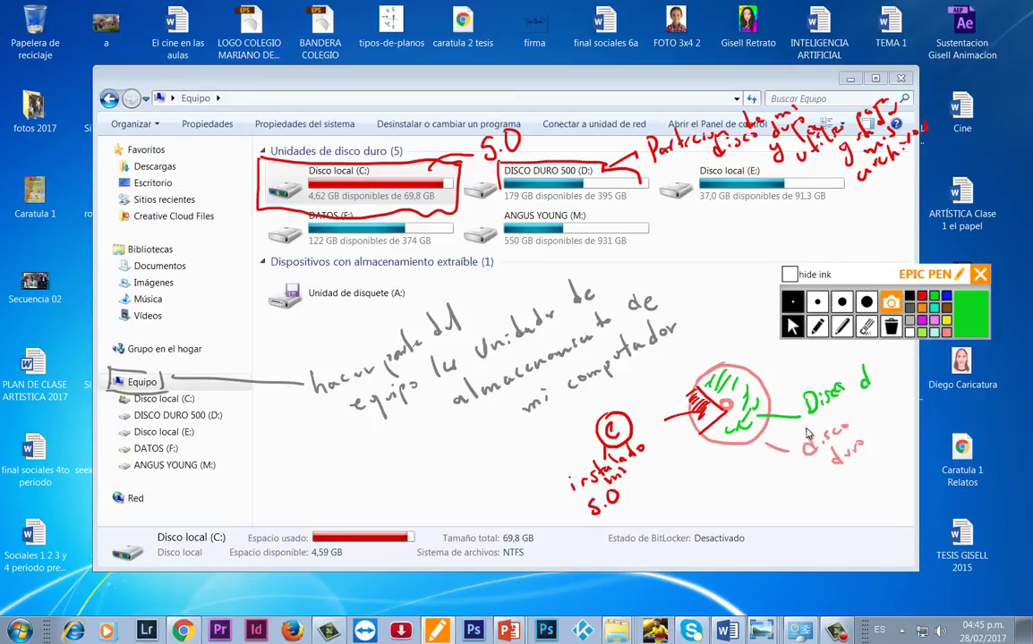
- Divide the green part of the sketched disk with red lines and label two of its sections with circled letters F and G
{"action": "left_click", "coordinate": [842, 326]}
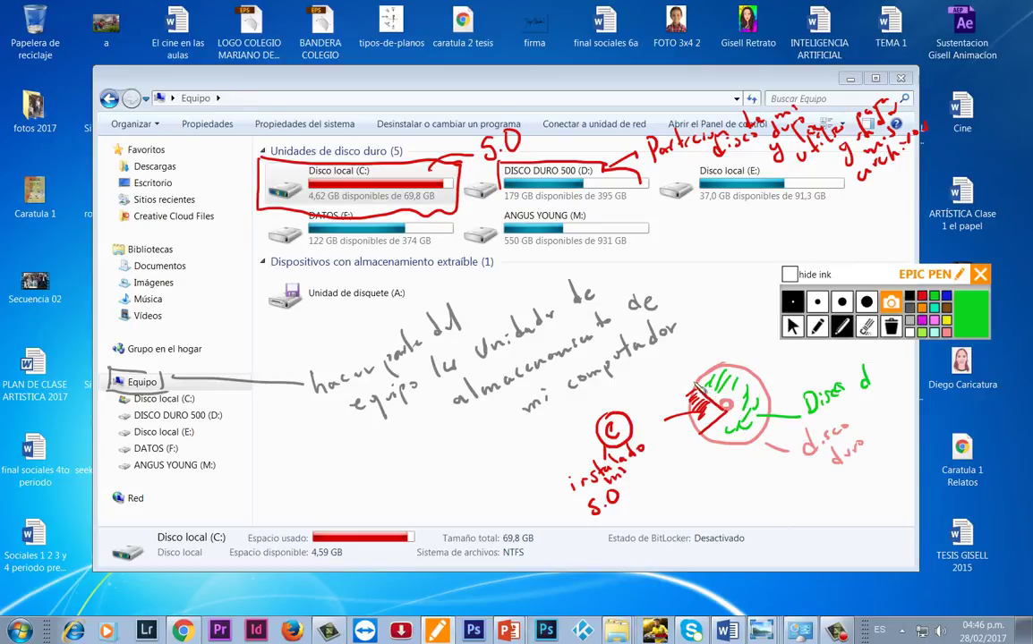
{"action": "left_click_drag", "start_coordinate": [726, 407], "coordinate": [745, 375]}
{"action": "left_click", "coordinate": [922, 296]}
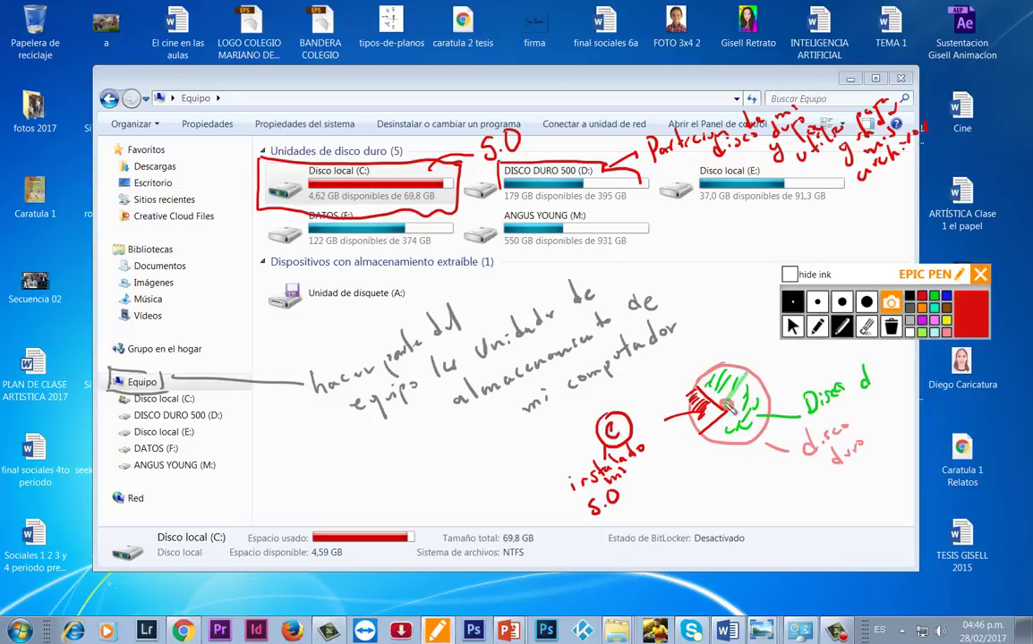
{"action": "left_click", "coordinate": [817, 327]}
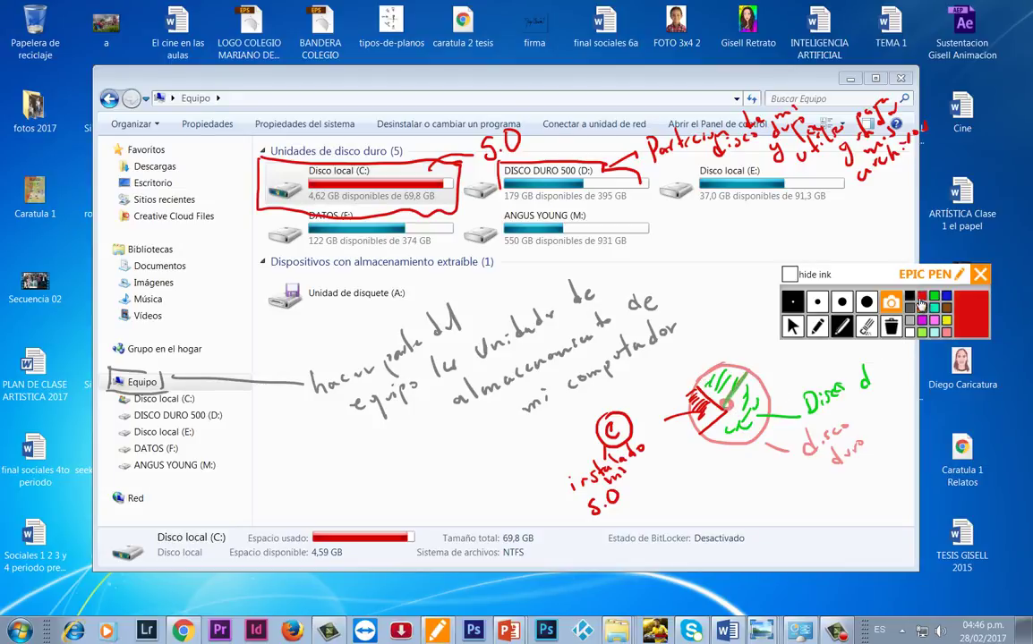
{"action": "mouse_move", "coordinate": [730, 407]}
{"action": "left_mouse_down"}
{"action": "mouse_move", "coordinate": [756, 379]}
{"action": "mouse_move", "coordinate": [719, 348]}
{"action": "mouse_move", "coordinate": [721, 338]}
{"action": "left_mouse_up"}
{"action": "mouse_move", "coordinate": [721, 321]}
{"action": "left_mouse_down"}
{"action": "mouse_move", "coordinate": [732, 319]}
{"action": "mouse_move", "coordinate": [730, 327]}
{"action": "left_mouse_up"}
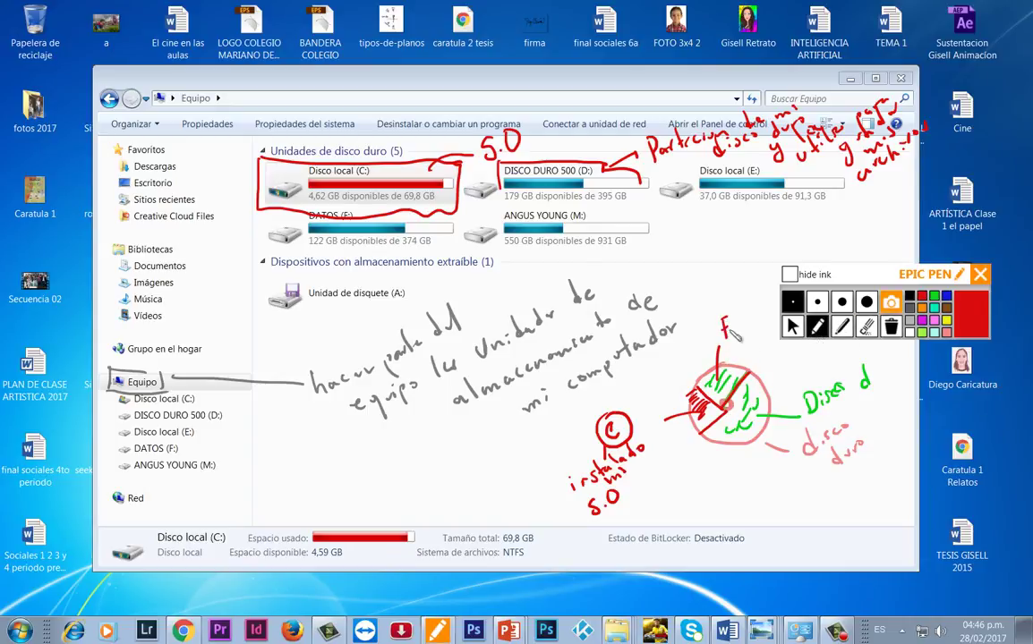
{"action": "mouse_move", "coordinate": [725, 403]}
{"action": "left_mouse_down"}
{"action": "mouse_move", "coordinate": [765, 404]}
{"action": "mouse_move", "coordinate": [768, 382]}
{"action": "mouse_move", "coordinate": [786, 372]}
{"action": "left_mouse_up"}
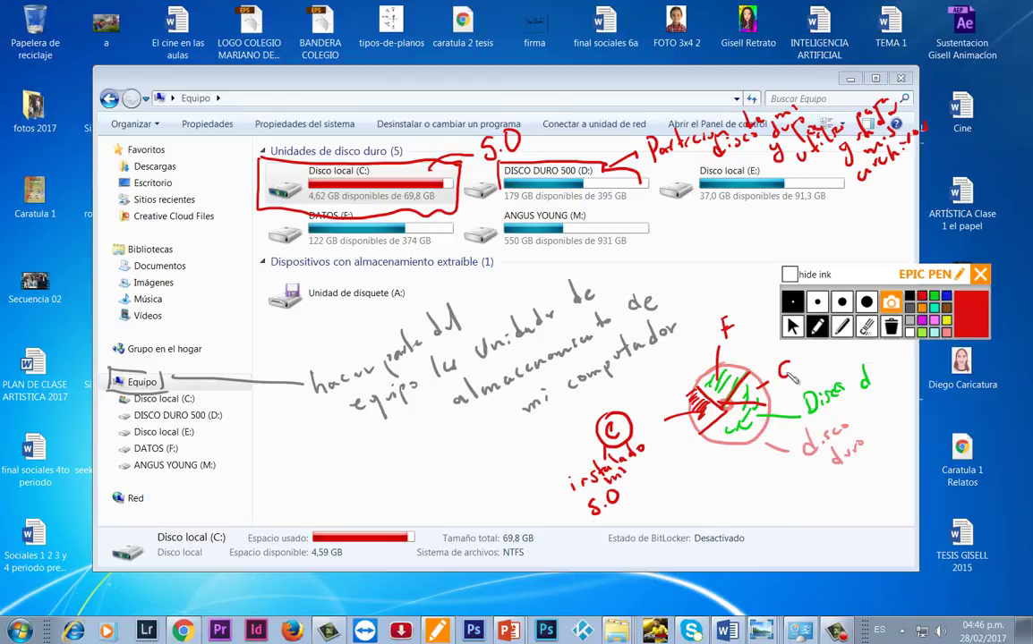
{"action": "left_click_drag", "start_coordinate": [732, 311], "coordinate": [734, 310]}
{"action": "mouse_move", "coordinate": [803, 365]}
{"action": "left_mouse_down"}
{"action": "mouse_move", "coordinate": [794, 352]}
{"action": "mouse_move", "coordinate": [801, 378]}
{"action": "mouse_move", "coordinate": [790, 350]}
{"action": "left_mouse_up"}
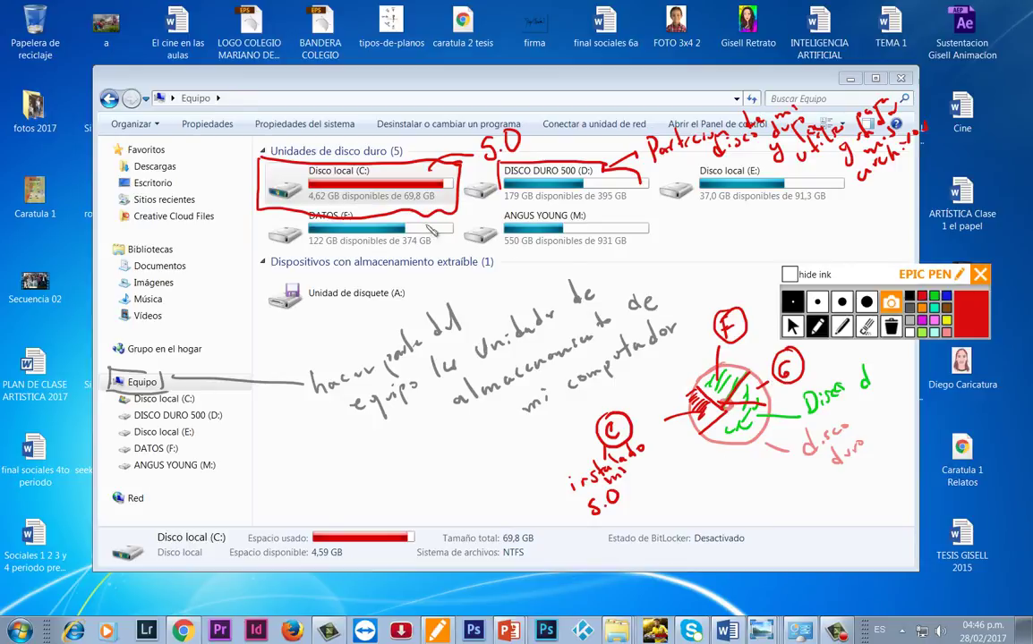
- Clear all annotations and handwrite "S.O" beside Disco local (C:) and an underlined "archivos" beside DISCO DURO 500 (D:) in red
{"action": "left_click", "coordinate": [890, 330]}
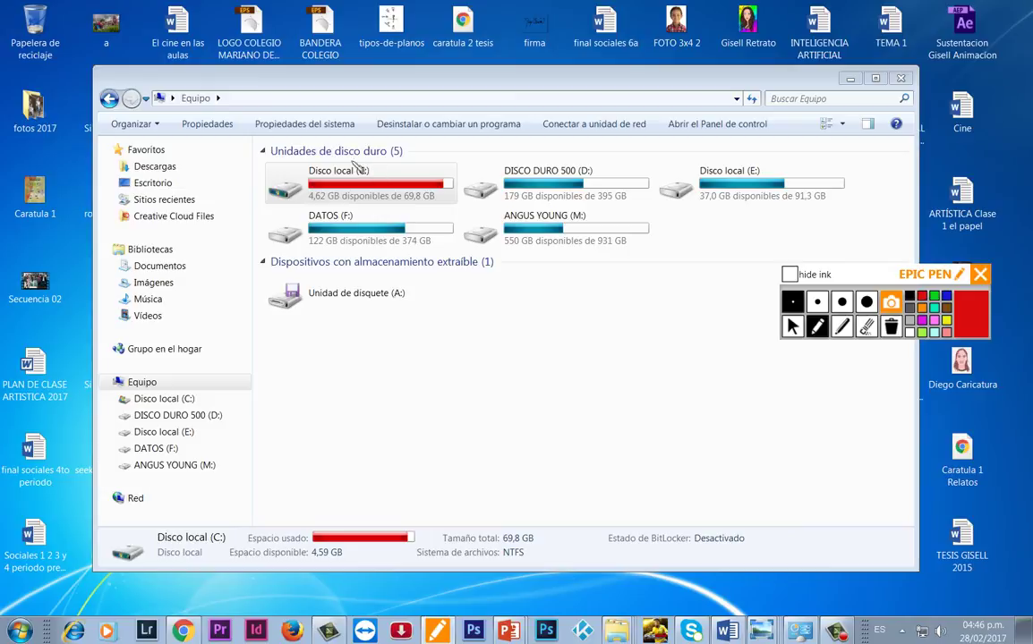
{"action": "left_click_drag", "start_coordinate": [412, 173], "coordinate": [437, 161]}
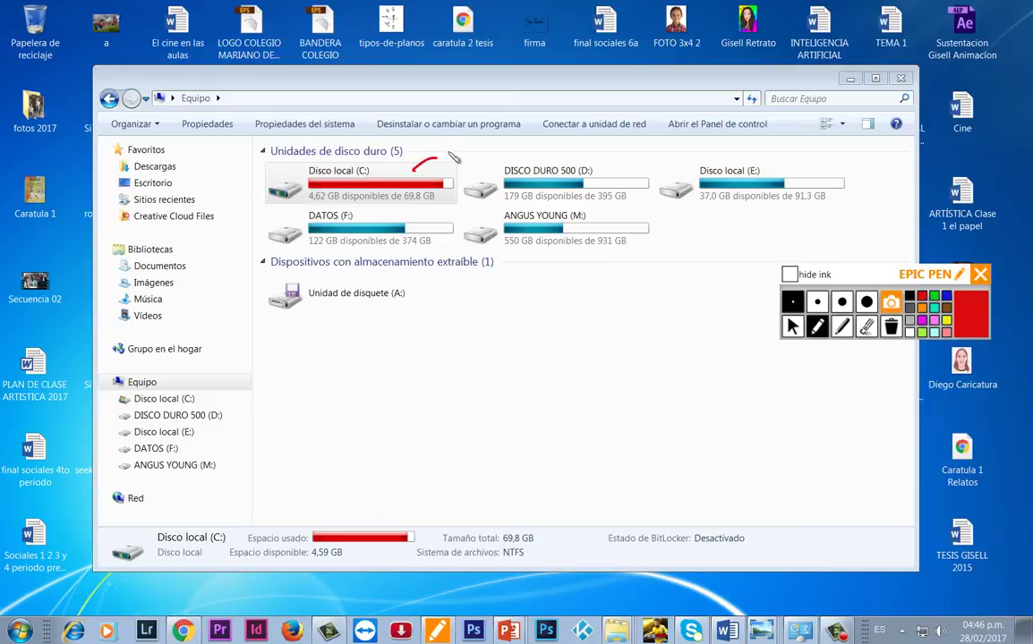
{"action": "mouse_move", "coordinate": [450, 145]}
{"action": "left_mouse_down"}
{"action": "mouse_move", "coordinate": [448, 161]}
{"action": "mouse_move", "coordinate": [465, 136]}
{"action": "left_mouse_up"}
{"action": "left_click_drag", "start_coordinate": [560, 176], "coordinate": [607, 148]}
{"action": "mouse_move", "coordinate": [612, 152]}
{"action": "left_mouse_down"}
{"action": "mouse_move", "coordinate": [674, 102]}
{"action": "mouse_move", "coordinate": [617, 177]}
{"action": "mouse_move", "coordinate": [686, 111]}
{"action": "left_mouse_up"}
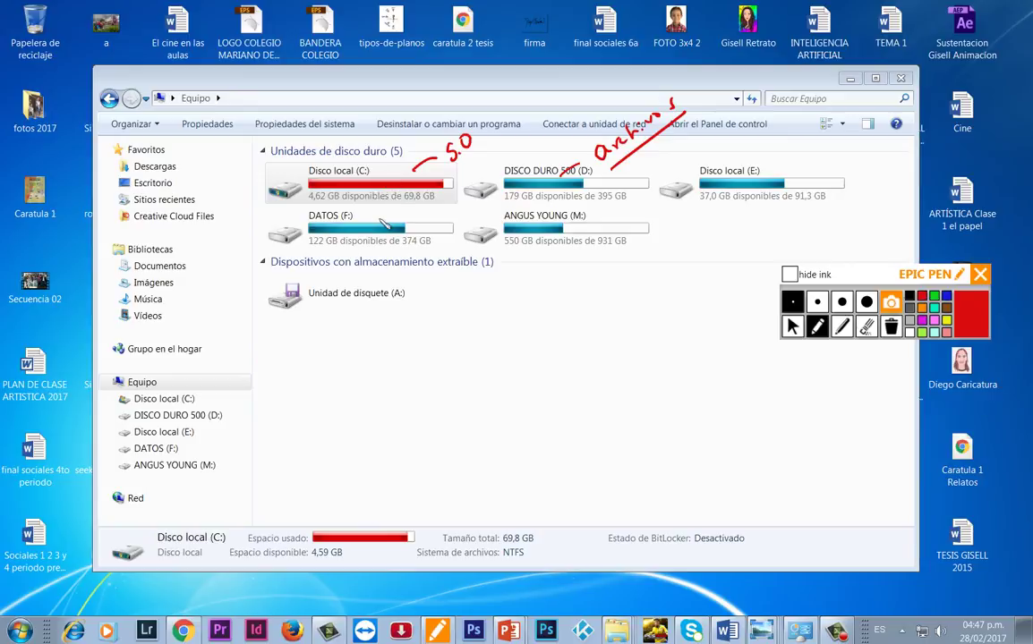
- Box Bibliotecas, draw arrows from it, Escritorio and Descargas to Disco local (C:), and tick Documentos, Imágenes, Música and Vídeos
{"action": "mouse_move", "coordinate": [106, 236]}
{"action": "left_mouse_down"}
{"action": "mouse_move", "coordinate": [109, 256]}
{"action": "mouse_move", "coordinate": [159, 233]}
{"action": "mouse_move", "coordinate": [183, 246]}
{"action": "left_mouse_up"}
{"action": "mouse_move", "coordinate": [107, 257]}
{"action": "left_mouse_down"}
{"action": "mouse_move", "coordinate": [177, 259]}
{"action": "mouse_move", "coordinate": [219, 188]}
{"action": "mouse_move", "coordinate": [301, 182]}
{"action": "left_mouse_up"}
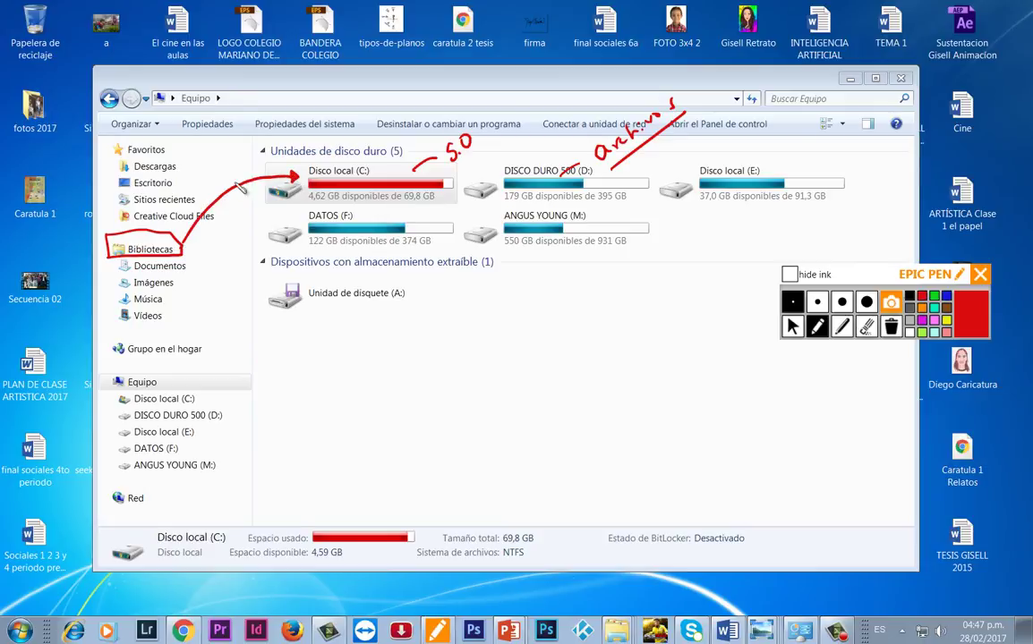
{"action": "mouse_move", "coordinate": [178, 185]}
{"action": "left_mouse_down"}
{"action": "mouse_move", "coordinate": [254, 154]}
{"action": "mouse_move", "coordinate": [293, 172]}
{"action": "left_mouse_up"}
{"action": "mouse_move", "coordinate": [177, 166]}
{"action": "left_mouse_down"}
{"action": "mouse_move", "coordinate": [203, 143]}
{"action": "mouse_move", "coordinate": [296, 161]}
{"action": "left_mouse_up"}
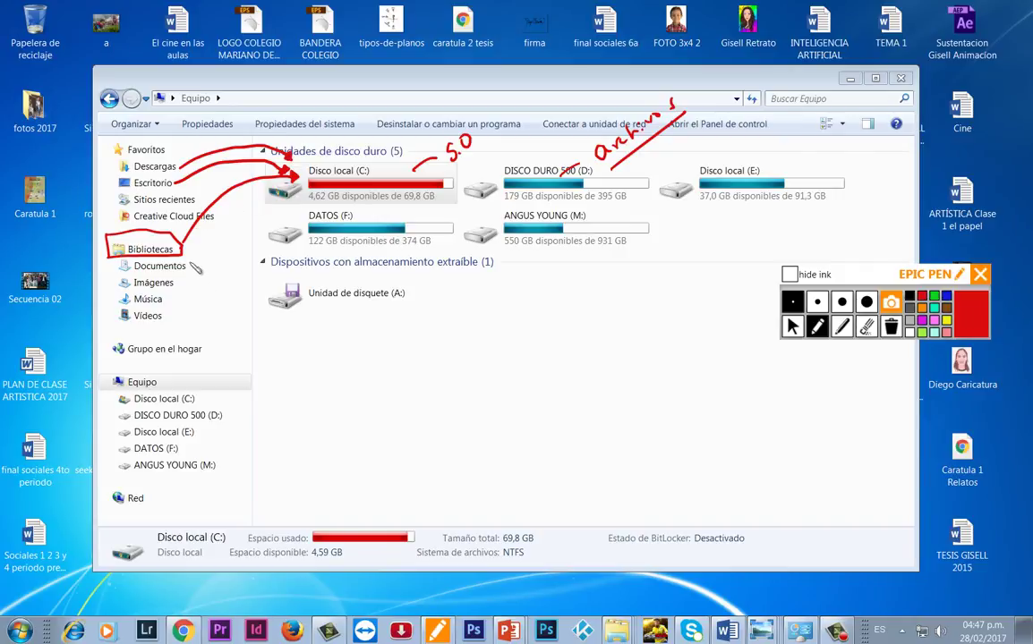
{"action": "mouse_move", "coordinate": [189, 260]}
{"action": "left_mouse_down"}
{"action": "mouse_move", "coordinate": [198, 254]}
{"action": "mouse_move", "coordinate": [177, 306]}
{"action": "left_mouse_up"}
- Outline DISCO DURO 500 (D:) with the red pen and place a red dot inside the box
{"action": "left_click", "coordinate": [792, 328]}
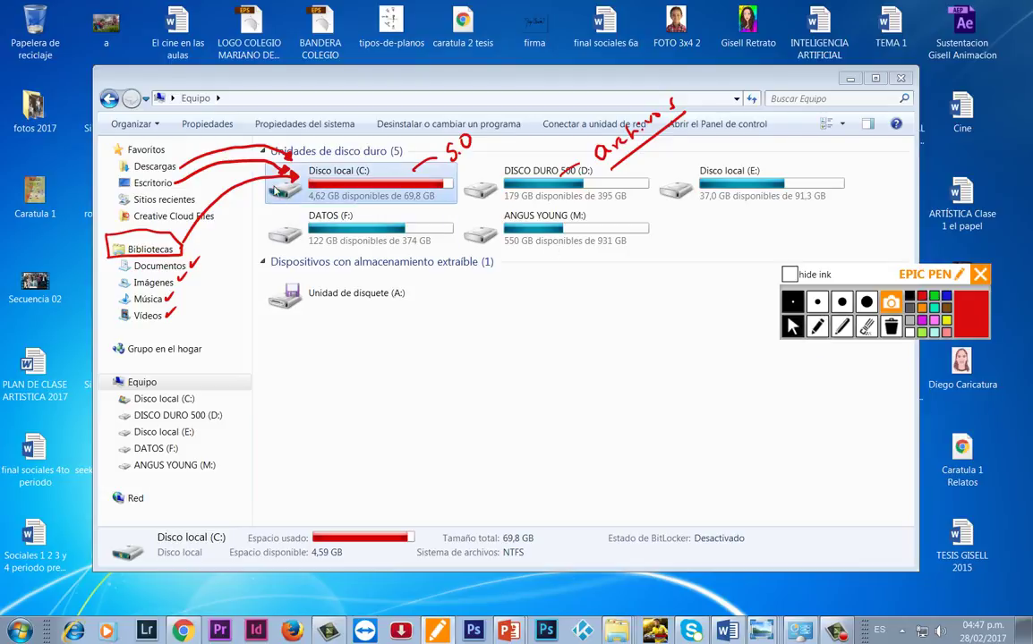
{"action": "left_click", "coordinate": [817, 327]}
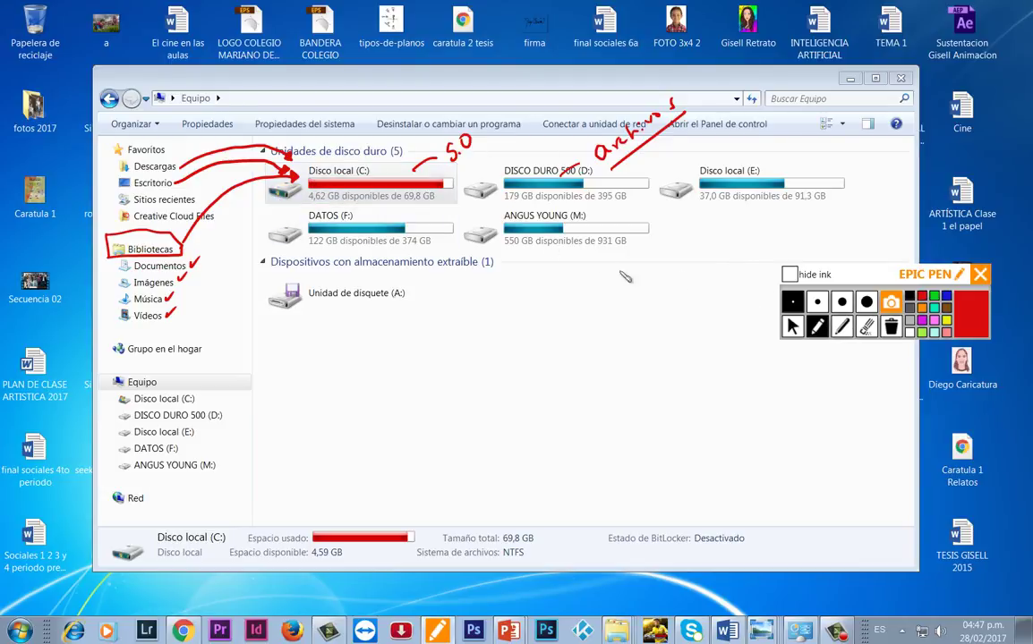
{"action": "mouse_move", "coordinate": [498, 164]}
{"action": "left_mouse_down"}
{"action": "mouse_move", "coordinate": [502, 204]}
{"action": "mouse_move", "coordinate": [617, 160]}
{"action": "mouse_move", "coordinate": [653, 179]}
{"action": "left_mouse_up"}
{"action": "left_click_drag", "start_coordinate": [513, 204], "coordinate": [652, 179]}
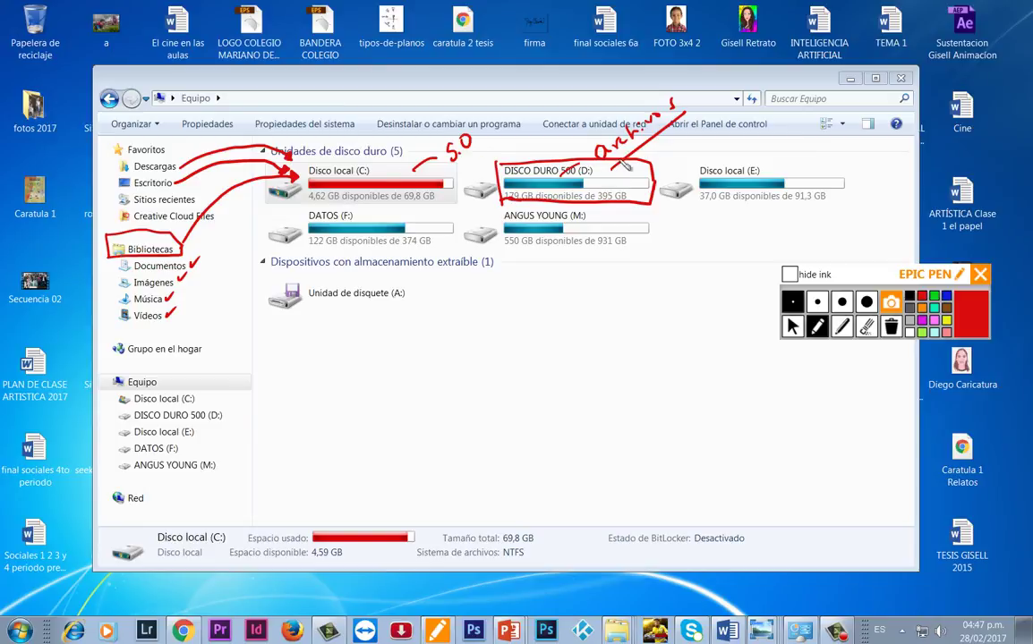
{"action": "left_click", "coordinate": [622, 179]}
- Frame the list of libraries under Bibliotecas in red and circle the three lower Word documents along the desktop's left edge
{"action": "left_click_drag", "start_coordinate": [195, 257], "coordinate": [195, 326]}
{"action": "left_click_drag", "start_coordinate": [109, 330], "coordinate": [196, 327]}
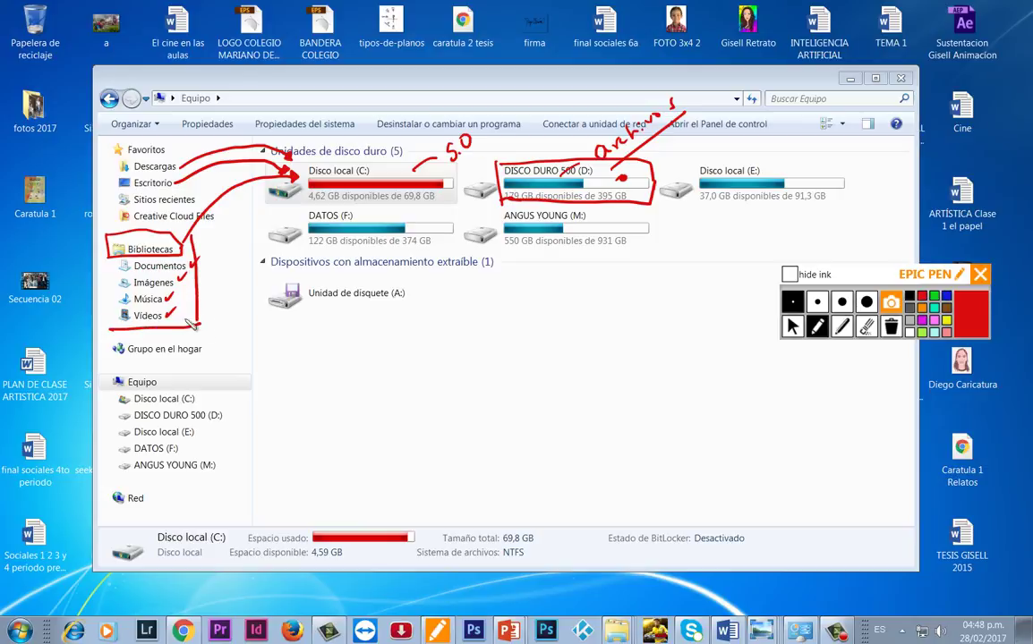
{"action": "mouse_move", "coordinate": [31, 338]}
{"action": "left_mouse_down"}
{"action": "mouse_move", "coordinate": [63, 349]}
{"action": "mouse_move", "coordinate": [32, 337]}
{"action": "left_mouse_up"}
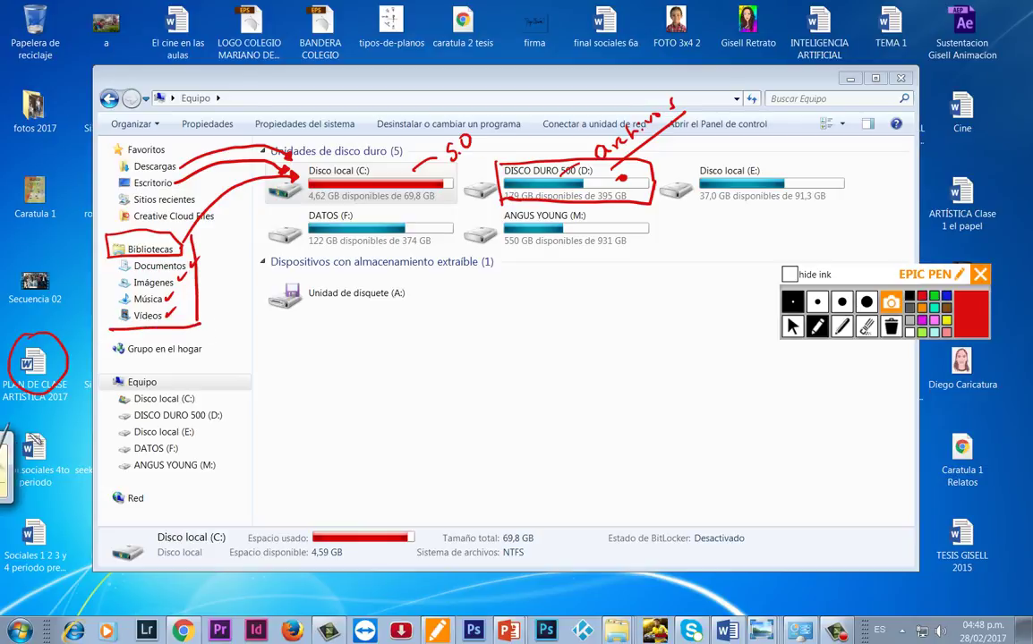
{"action": "mouse_move", "coordinate": [30, 445]}
{"action": "left_mouse_down"}
{"action": "mouse_move", "coordinate": [63, 456]}
{"action": "mouse_move", "coordinate": [34, 440]}
{"action": "left_mouse_up"}
{"action": "left_click_drag", "start_coordinate": [26, 519], "coordinate": [40, 511]}
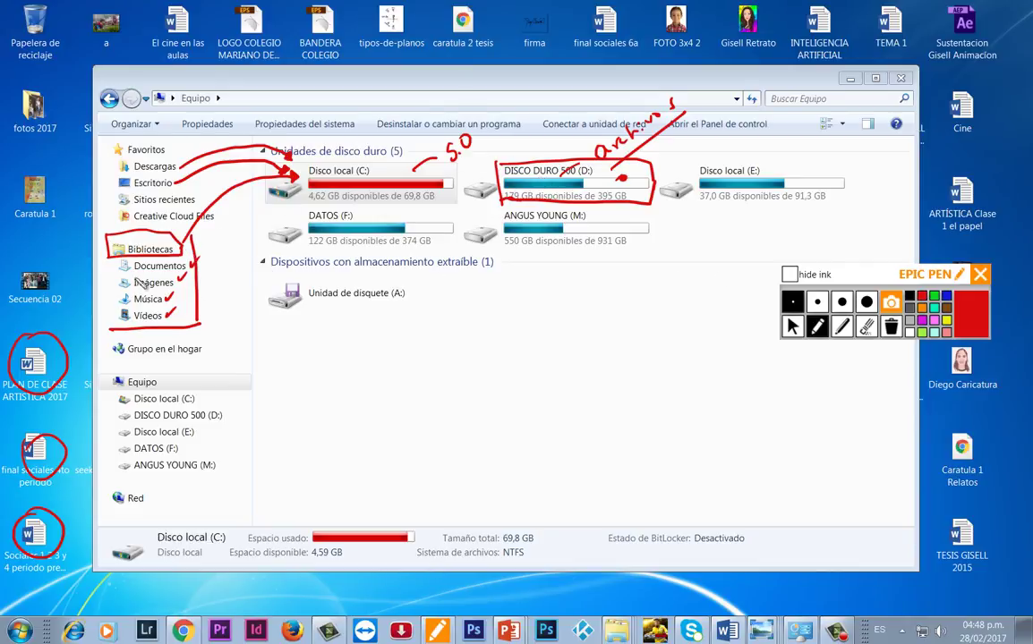
{"action": "mouse_move", "coordinate": [116, 261]}
{"action": "left_mouse_down"}
{"action": "mouse_move", "coordinate": [118, 317]}
{"action": "mouse_move", "coordinate": [115, 286]}
{"action": "left_mouse_up"}
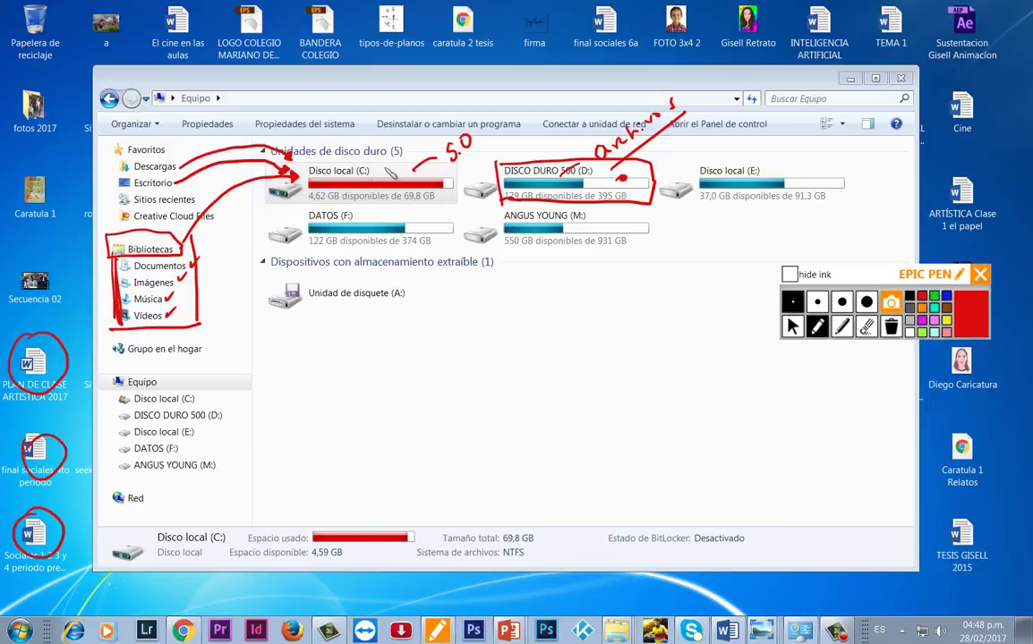
- Circle "S.O", write a boxed "Virus" with an arrow to Disco local (C:), and circle that drive's letter
{"action": "mouse_move", "coordinate": [466, 133]}
{"action": "left_mouse_down"}
{"action": "mouse_move", "coordinate": [486, 151]}
{"action": "mouse_move", "coordinate": [437, 174]}
{"action": "left_mouse_up"}
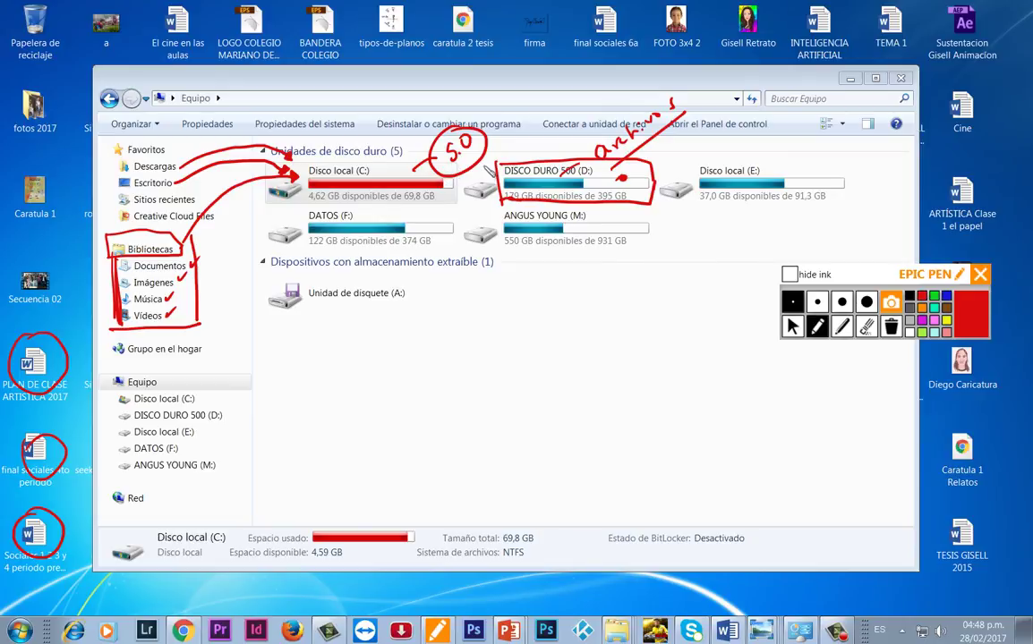
{"action": "mouse_move", "coordinate": [407, 81]}
{"action": "left_mouse_down"}
{"action": "mouse_move", "coordinate": [389, 171]}
{"action": "mouse_move", "coordinate": [441, 76]}
{"action": "mouse_move", "coordinate": [485, 92]}
{"action": "left_mouse_up"}
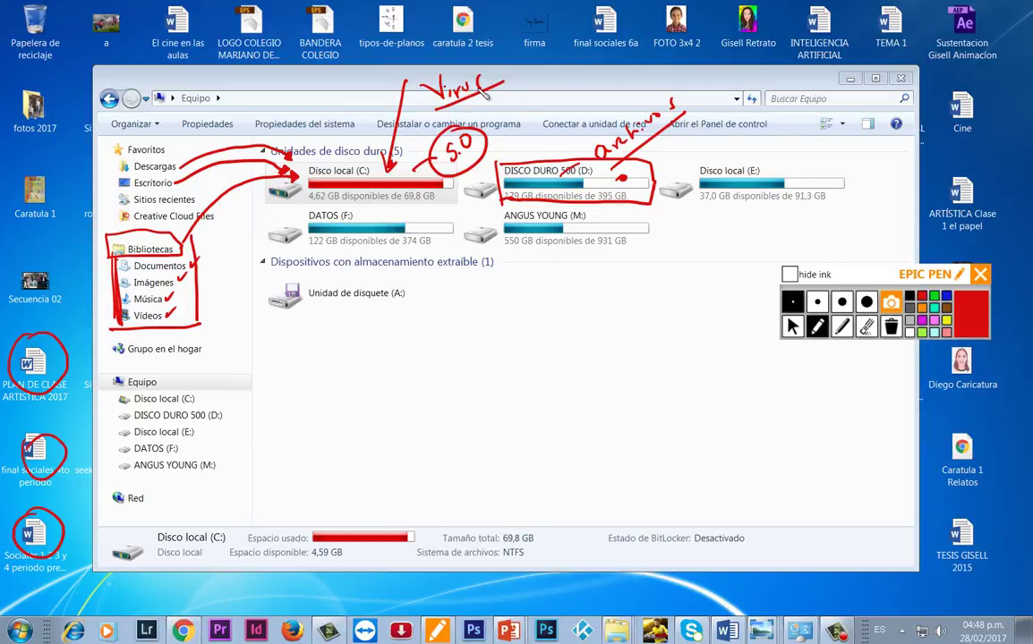
{"action": "mouse_move", "coordinate": [409, 80]}
{"action": "left_mouse_down"}
{"action": "mouse_move", "coordinate": [456, 54]}
{"action": "mouse_move", "coordinate": [508, 82]}
{"action": "mouse_move", "coordinate": [425, 90]}
{"action": "left_mouse_up"}
{"action": "mouse_move", "coordinate": [380, 170]}
{"action": "left_mouse_down"}
{"action": "mouse_move", "coordinate": [372, 153]}
{"action": "mouse_move", "coordinate": [357, 165]}
{"action": "mouse_move", "coordinate": [363, 177]}
{"action": "mouse_move", "coordinate": [366, 153]}
{"action": "mouse_move", "coordinate": [375, 179]}
{"action": "left_mouse_up"}
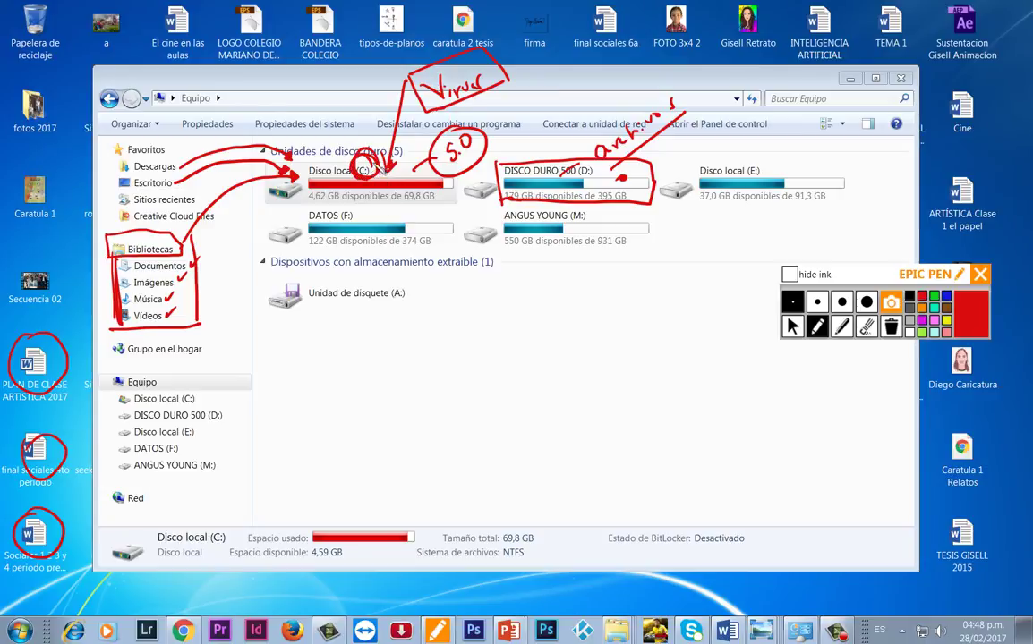
{"action": "left_click_drag", "start_coordinate": [402, 86], "coordinate": [359, 156]}
- Reinforce the red box around DISCO DURO 500 (D:) and circle its drive letter
{"action": "left_click_drag", "start_coordinate": [498, 163], "coordinate": [499, 200]}
{"action": "left_click_drag", "start_coordinate": [650, 161], "coordinate": [651, 199]}
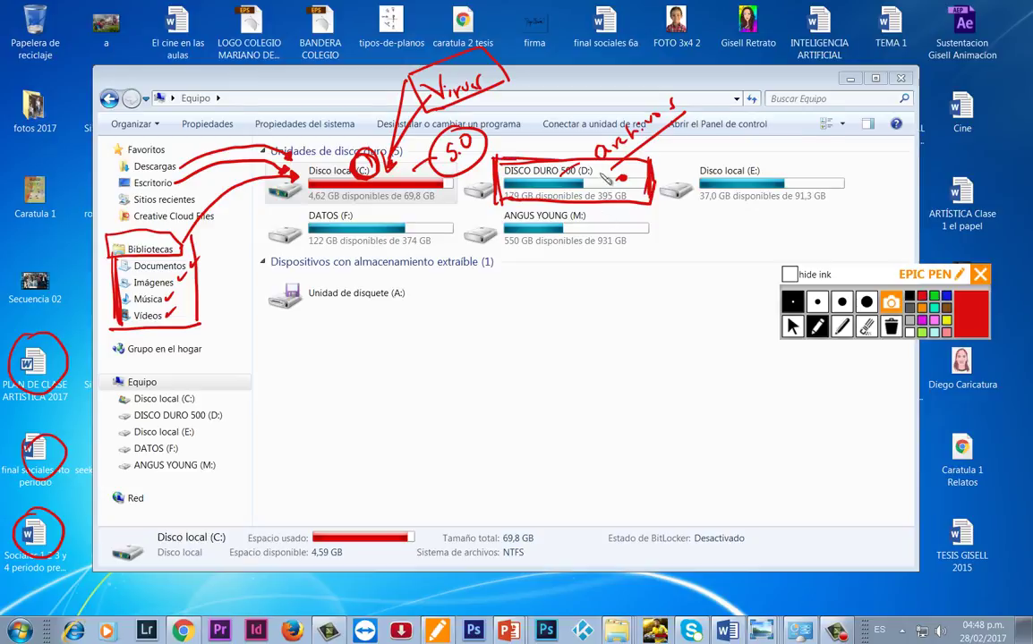
{"action": "mouse_move", "coordinate": [590, 163]}
{"action": "left_mouse_down"}
{"action": "mouse_move", "coordinate": [575, 179]}
{"action": "mouse_move", "coordinate": [598, 178]}
{"action": "left_mouse_up"}
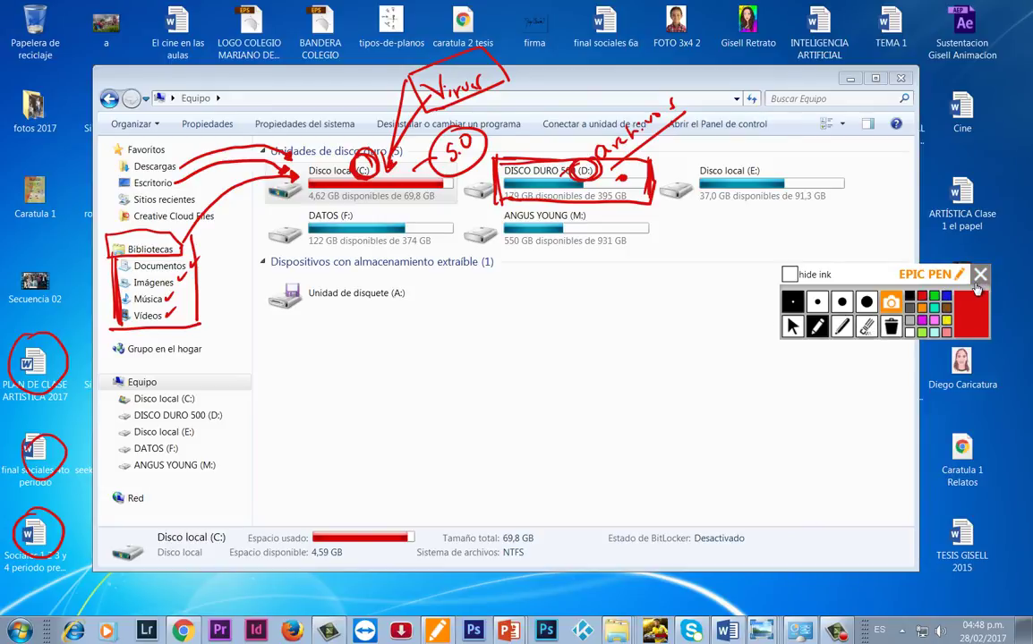
- Handwrite a "Panel de nave" label beside the drives in the navigation pane and clear all annotations
{"action": "mouse_move", "coordinate": [233, 443]}
{"action": "left_mouse_down"}
{"action": "mouse_move", "coordinate": [266, 440]}
{"action": "mouse_move", "coordinate": [315, 360]}
{"action": "mouse_move", "coordinate": [374, 360]}
{"action": "left_mouse_up"}
{"action": "left_click_drag", "start_coordinate": [328, 431], "coordinate": [376, 405]}
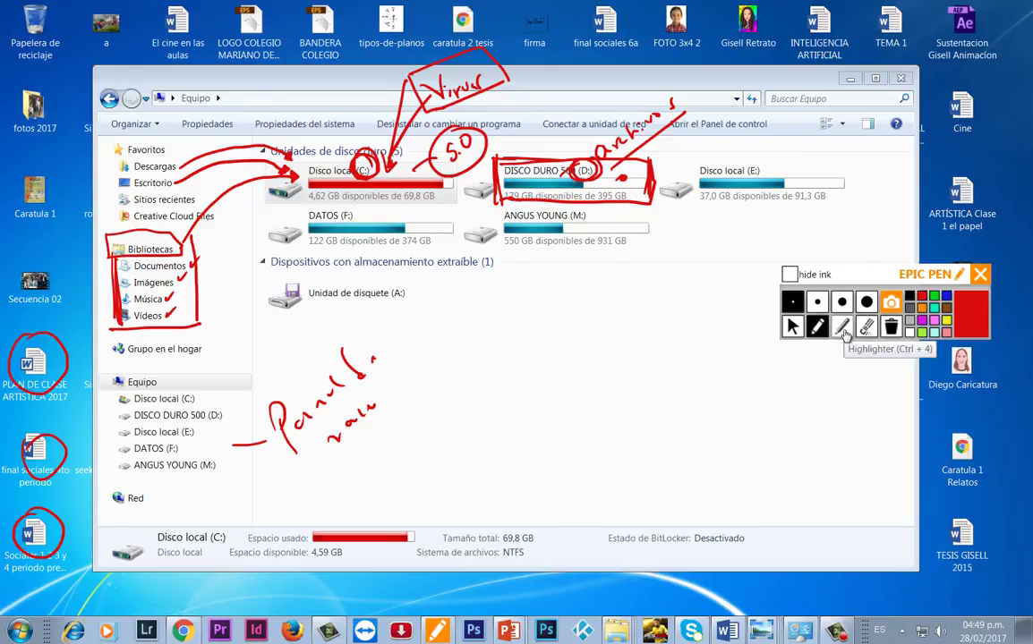
{"action": "left_click", "coordinate": [793, 330]}
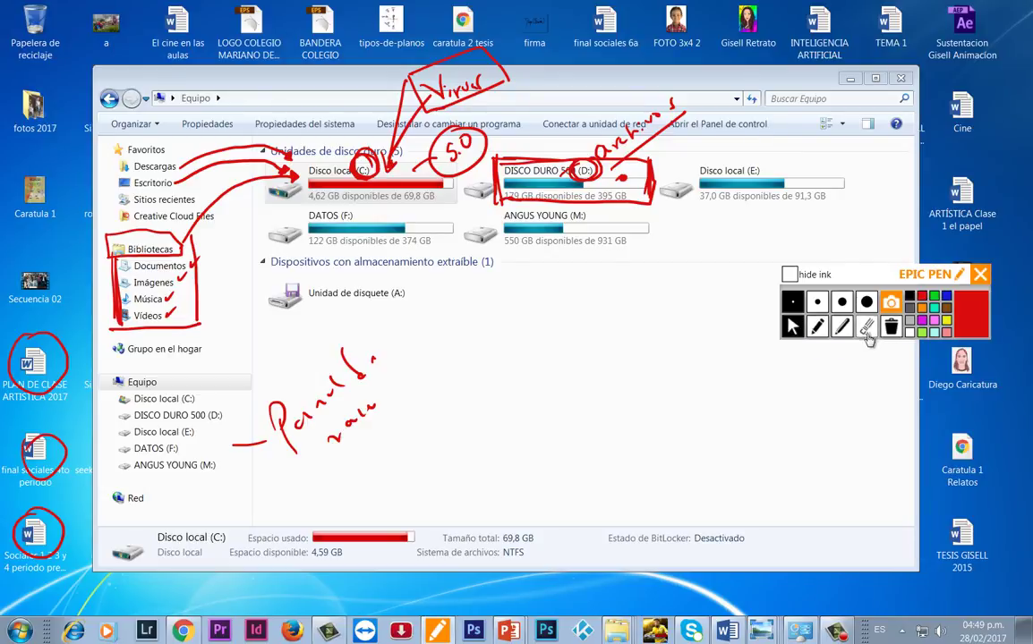
{"action": "left_click", "coordinate": [891, 329]}
- Return to the cursor and select Disco local (C:) followed by DISCO DURO 500 (D:) to show each drive's details
{"action": "left_click", "coordinate": [842, 334]}
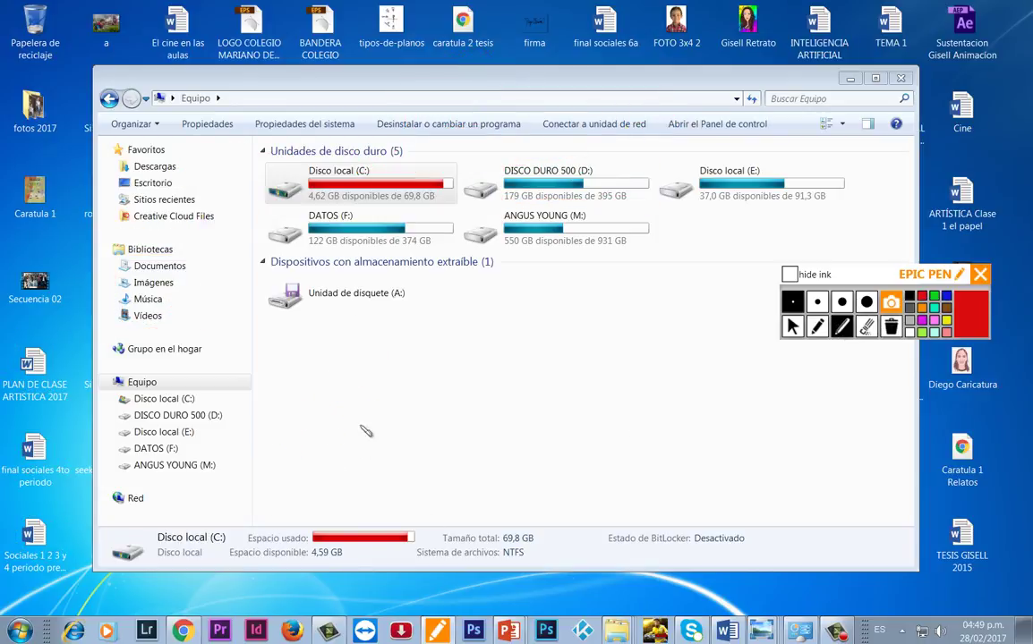
{"action": "left_click", "coordinate": [793, 327]}
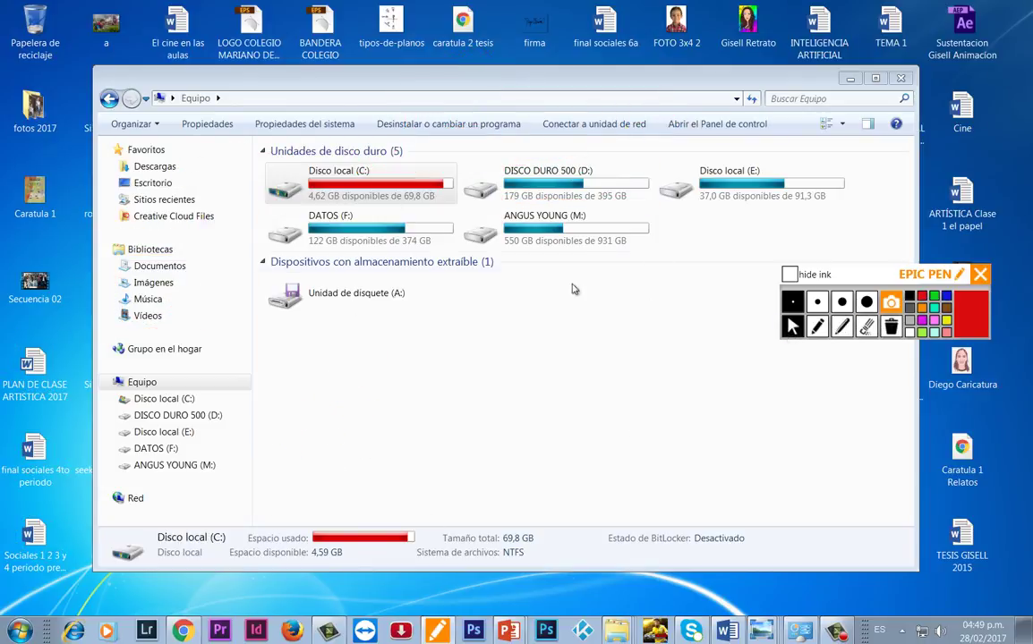
{"action": "left_click", "coordinate": [398, 176]}
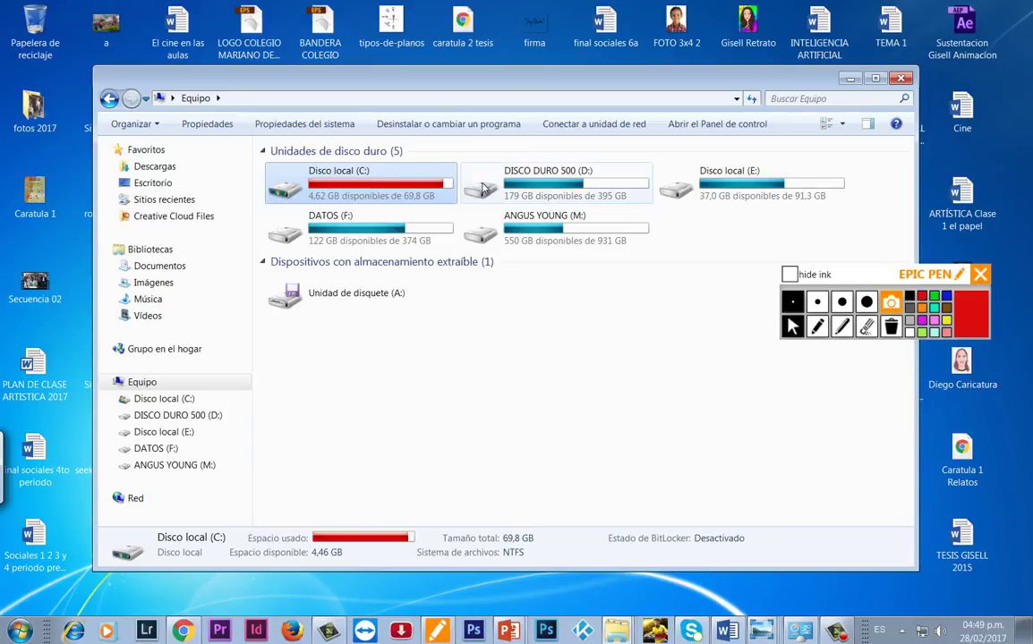
{"action": "left_click", "coordinate": [556, 188]}
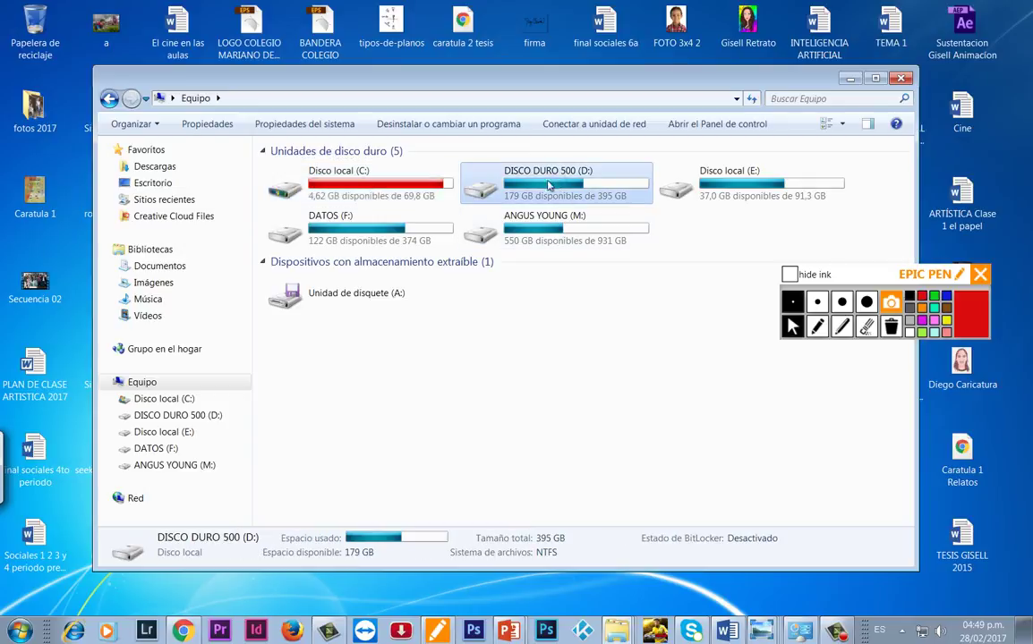
- Bracket the details pane with the red highlighter and label it with an arrow and a double-underlined "Panel de detalles"
{"action": "left_click", "coordinate": [842, 328]}
{"action": "left_click_drag", "start_coordinate": [596, 552], "coordinate": [596, 502]}
{"action": "mouse_move", "coordinate": [93, 527]}
{"action": "left_mouse_down"}
{"action": "mouse_move", "coordinate": [120, 527]}
{"action": "mouse_move", "coordinate": [96, 564]}
{"action": "mouse_move", "coordinate": [135, 569]}
{"action": "left_mouse_up"}
{"action": "mouse_move", "coordinate": [875, 527]}
{"action": "left_mouse_down"}
{"action": "mouse_move", "coordinate": [918, 528]}
{"action": "mouse_move", "coordinate": [865, 564]}
{"action": "mouse_move", "coordinate": [847, 562]}
{"action": "left_mouse_up"}
{"action": "mouse_move", "coordinate": [587, 515]}
{"action": "left_mouse_down"}
{"action": "mouse_move", "coordinate": [609, 513]}
{"action": "mouse_move", "coordinate": [593, 461]}
{"action": "mouse_move", "coordinate": [667, 431]}
{"action": "mouse_move", "coordinate": [685, 408]}
{"action": "mouse_move", "coordinate": [669, 458]}
{"action": "mouse_move", "coordinate": [691, 421]}
{"action": "mouse_move", "coordinate": [721, 414]}
{"action": "left_mouse_up"}
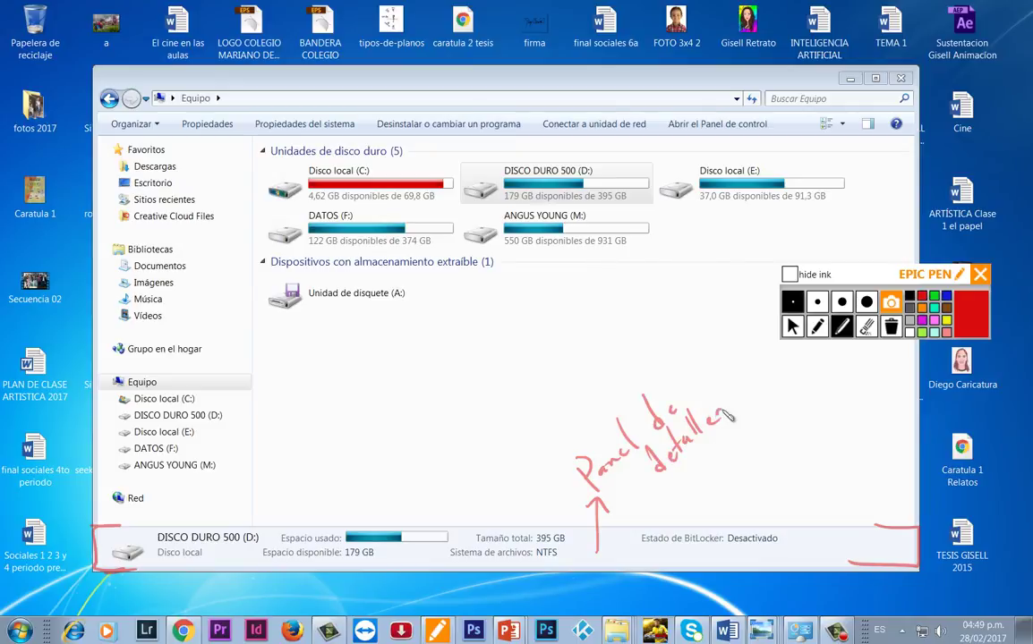
{"action": "left_click_drag", "start_coordinate": [660, 478], "coordinate": [736, 421]}
{"action": "left_click_drag", "start_coordinate": [736, 421], "coordinate": [677, 483]}
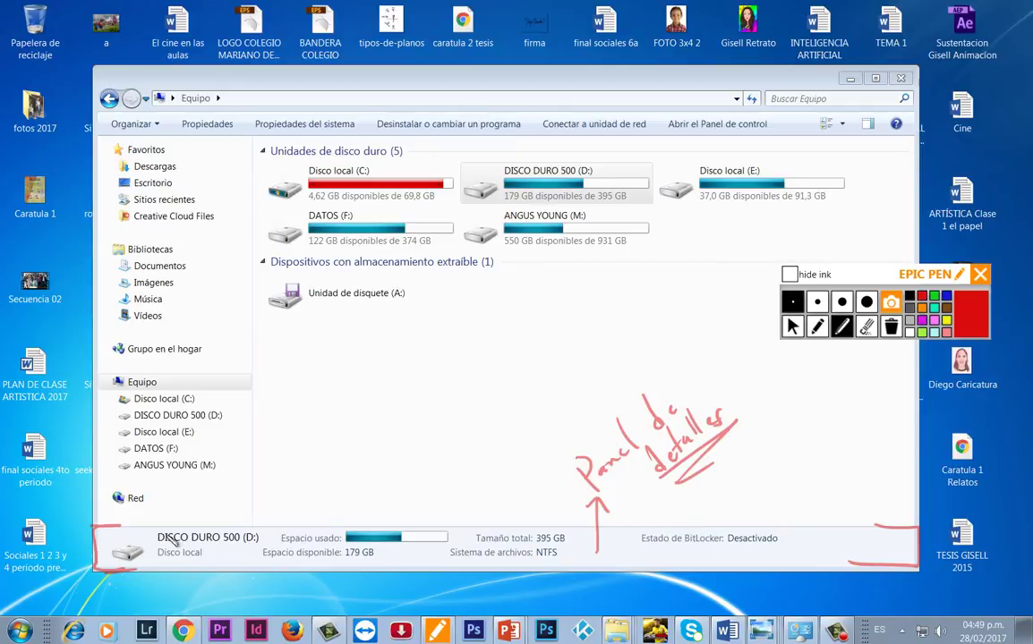
- Mark the drive's name and letter, used-space bar, available space, total size and file system in the details pane with the red highlighter
{"action": "mouse_move", "coordinate": [165, 546]}
{"action": "left_mouse_down"}
{"action": "mouse_move", "coordinate": [241, 548]}
{"action": "mouse_move", "coordinate": [161, 540]}
{"action": "mouse_move", "coordinate": [243, 542]}
{"action": "mouse_move", "coordinate": [256, 530]}
{"action": "left_mouse_up"}
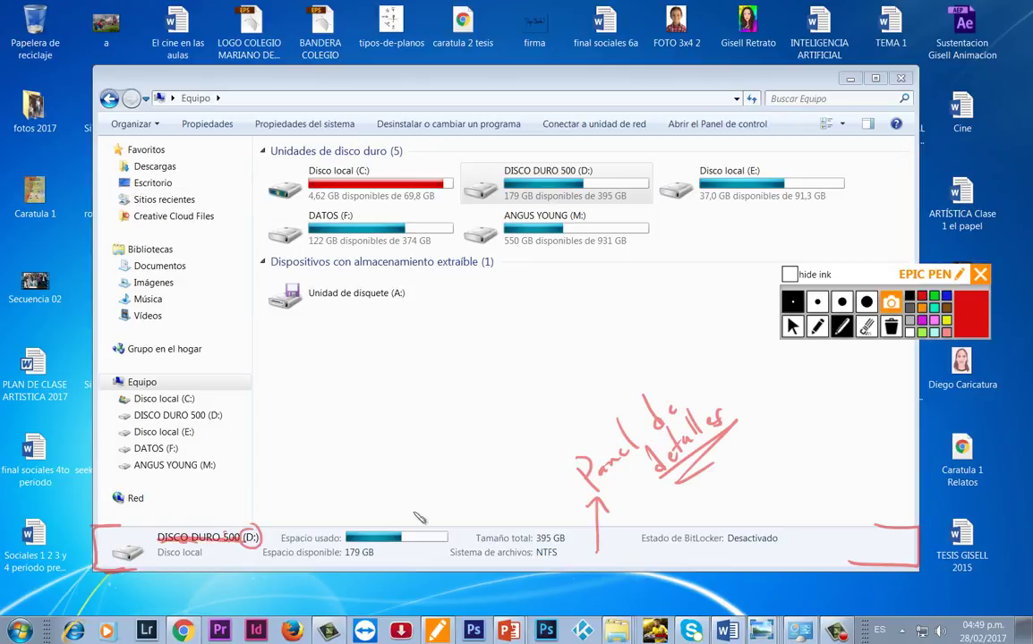
{"action": "left_click_drag", "start_coordinate": [340, 527], "coordinate": [342, 542]}
{"action": "left_click_drag", "start_coordinate": [453, 529], "coordinate": [453, 543]}
{"action": "mouse_move", "coordinate": [343, 529]}
{"action": "left_mouse_down"}
{"action": "mouse_move", "coordinate": [465, 525]}
{"action": "mouse_move", "coordinate": [455, 538]}
{"action": "left_mouse_up"}
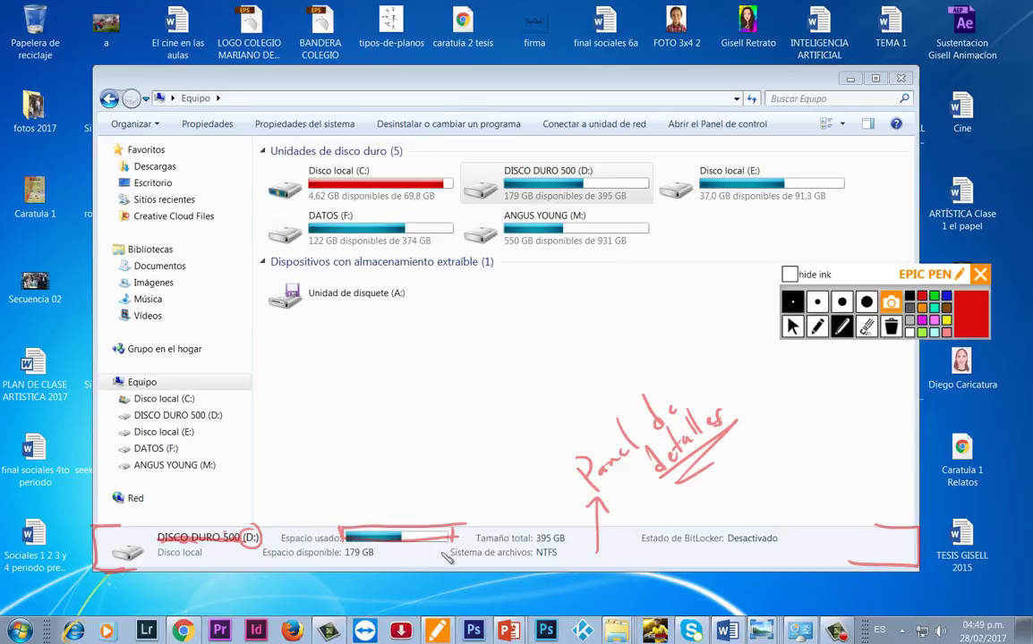
{"action": "mouse_move", "coordinate": [376, 548]}
{"action": "left_mouse_down"}
{"action": "mouse_move", "coordinate": [342, 545]}
{"action": "mouse_move", "coordinate": [346, 565]}
{"action": "mouse_move", "coordinate": [385, 559]}
{"action": "mouse_move", "coordinate": [377, 549]}
{"action": "left_mouse_up"}
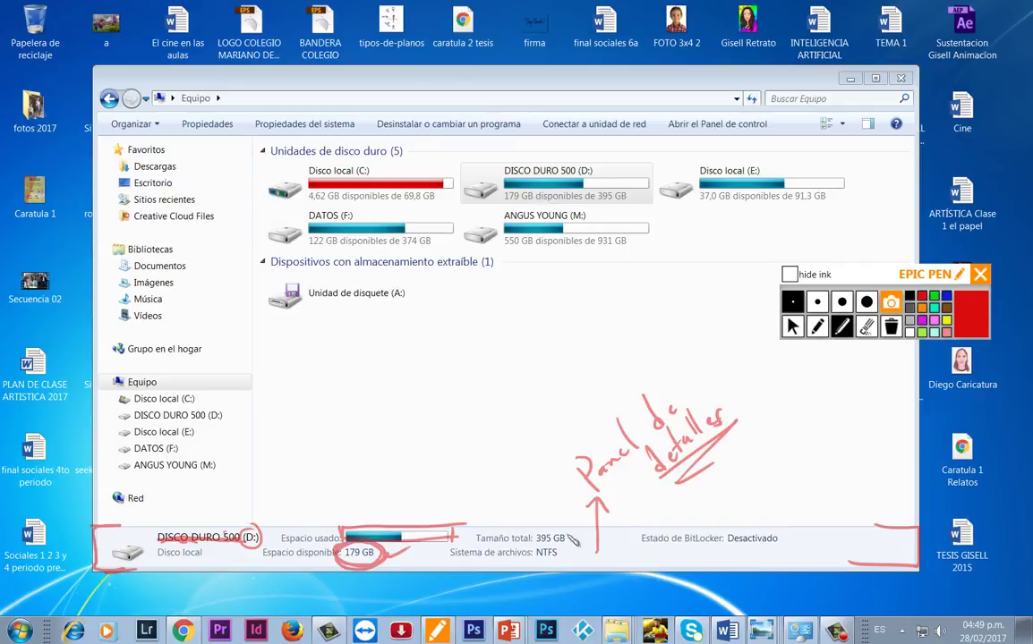
{"action": "mouse_move", "coordinate": [535, 531]}
{"action": "left_mouse_down"}
{"action": "mouse_move", "coordinate": [533, 544]}
{"action": "mouse_move", "coordinate": [572, 529]}
{"action": "mouse_move", "coordinate": [563, 544]}
{"action": "mouse_move", "coordinate": [572, 545]}
{"action": "left_mouse_up"}
{"action": "left_click_drag", "start_coordinate": [534, 548], "coordinate": [583, 559]}
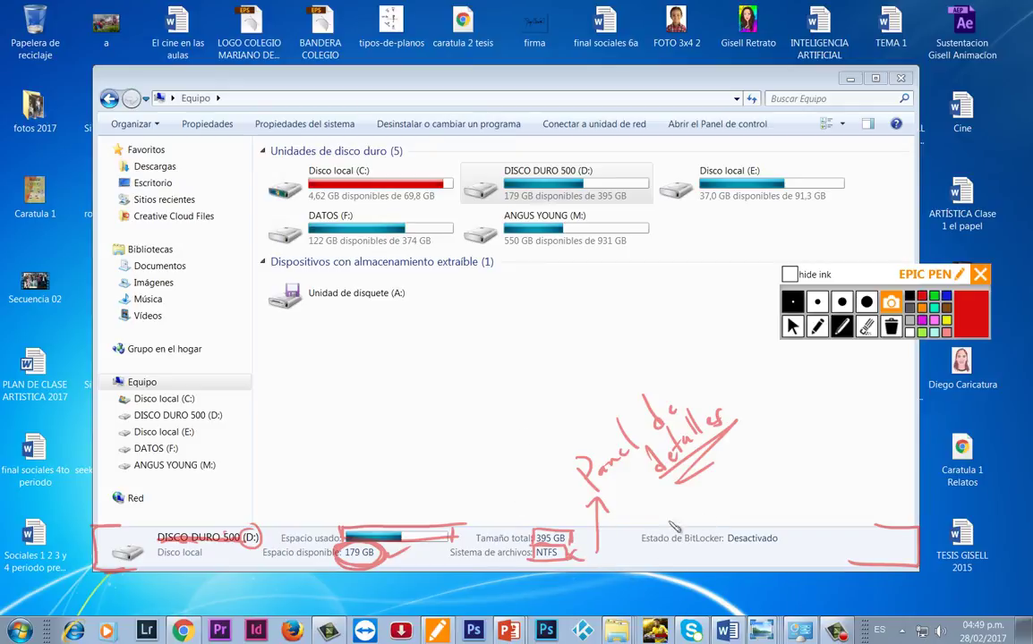
- Box the BitLocker status in the details pane with the red highlighter and label it with an underlined "seguridad"
{"action": "mouse_move", "coordinate": [634, 526]}
{"action": "left_mouse_down"}
{"action": "mouse_move", "coordinate": [632, 546]}
{"action": "mouse_move", "coordinate": [788, 535]}
{"action": "left_mouse_up"}
{"action": "mouse_move", "coordinate": [632, 548]}
{"action": "left_mouse_down"}
{"action": "mouse_move", "coordinate": [734, 559]}
{"action": "mouse_move", "coordinate": [775, 552]}
{"action": "mouse_move", "coordinate": [726, 550]}
{"action": "mouse_move", "coordinate": [775, 533]}
{"action": "left_mouse_up"}
{"action": "mouse_move", "coordinate": [726, 549]}
{"action": "left_mouse_down"}
{"action": "mouse_move", "coordinate": [784, 552]}
{"action": "mouse_move", "coordinate": [816, 510]}
{"action": "mouse_move", "coordinate": [875, 465]}
{"action": "left_mouse_up"}
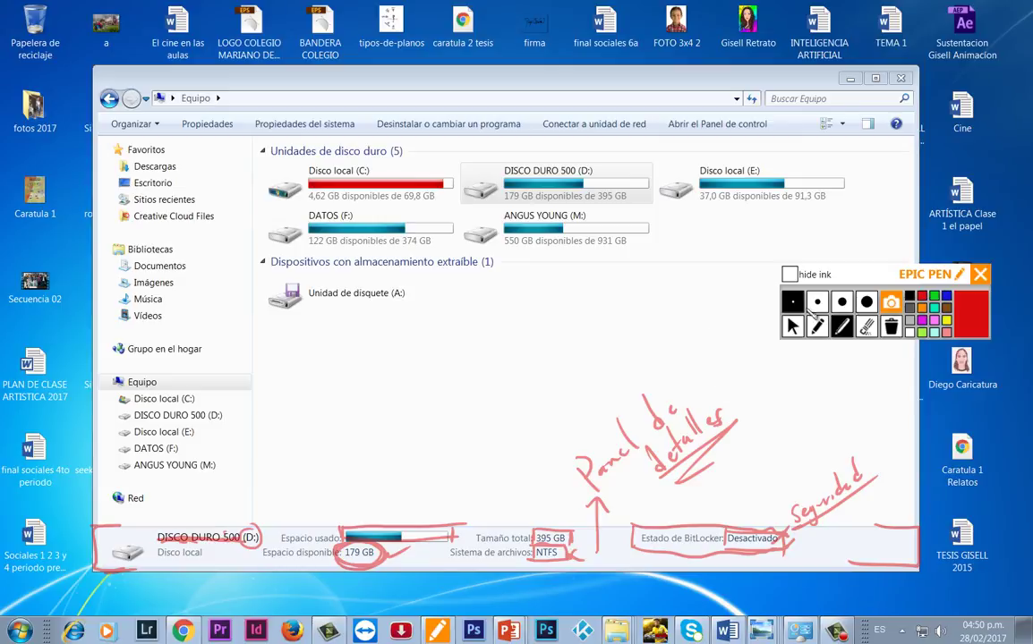
- Select the laimagenenmovimiento-elcine presentation in Descargas to show its details and clear all annotations
{"action": "left_click", "coordinate": [171, 167]}
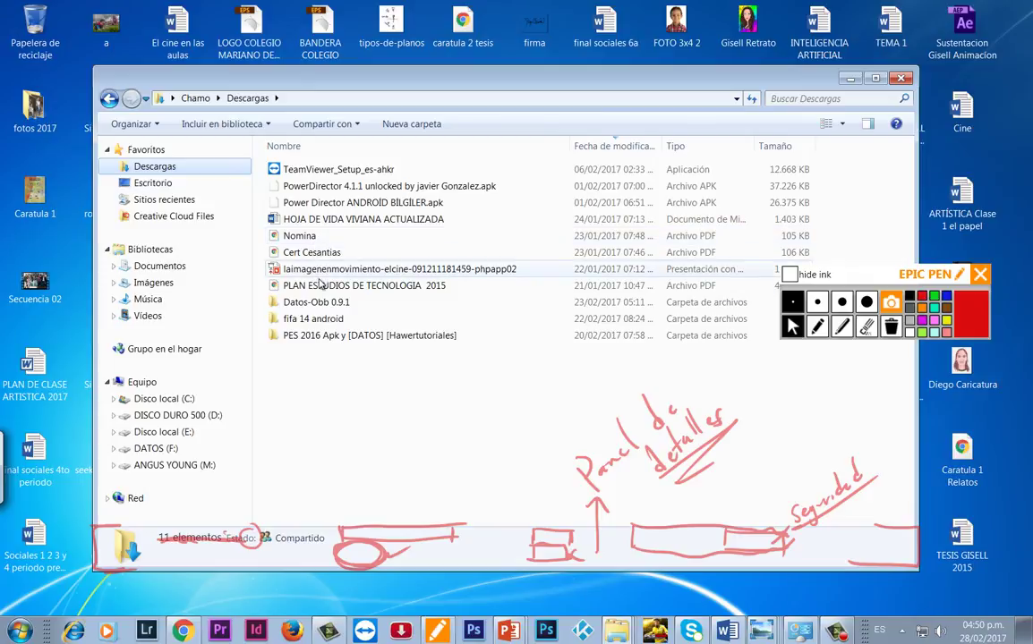
{"action": "left_click", "coordinate": [320, 272]}
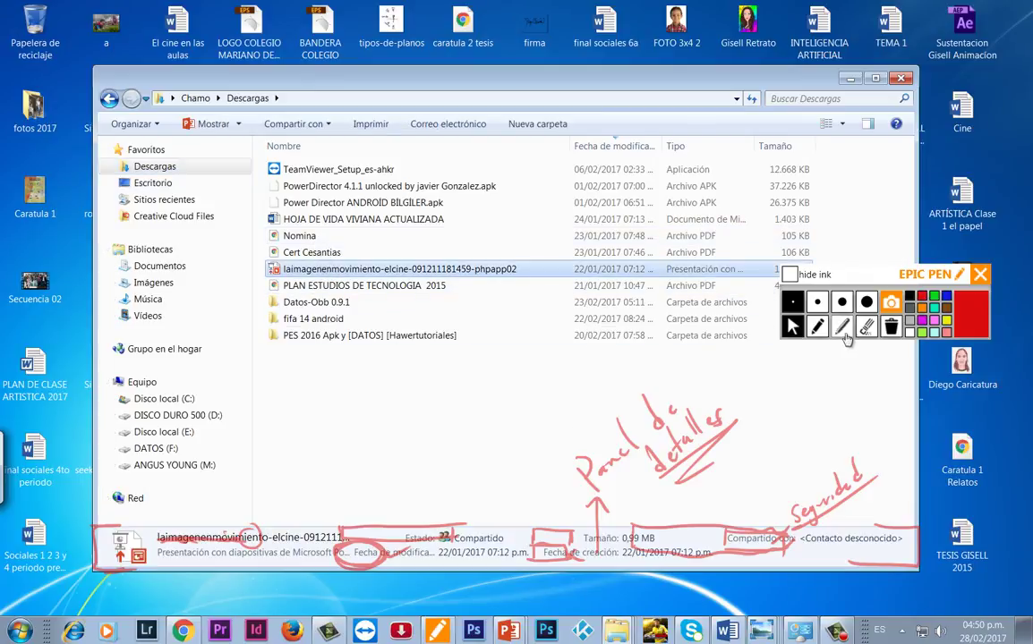
{"action": "left_click", "coordinate": [890, 328]}
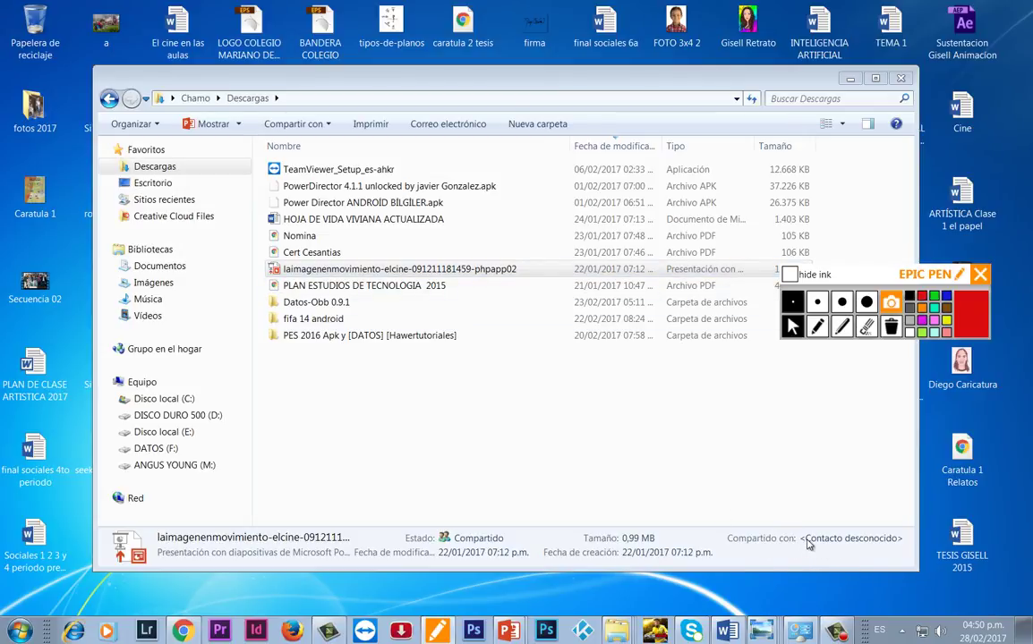
{"action": "left_click", "coordinate": [855, 550]}
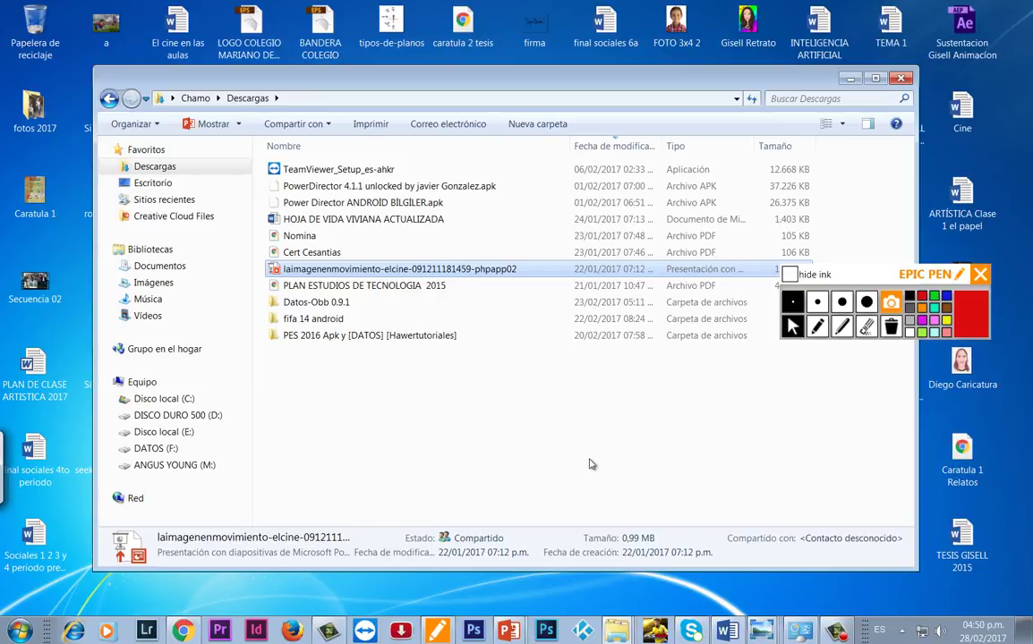
- Select the Datos-Obb 0.9.1 and fifa 14 android folders, the presentation and the Word document in turn to compare their details
{"action": "left_click", "coordinate": [315, 302]}
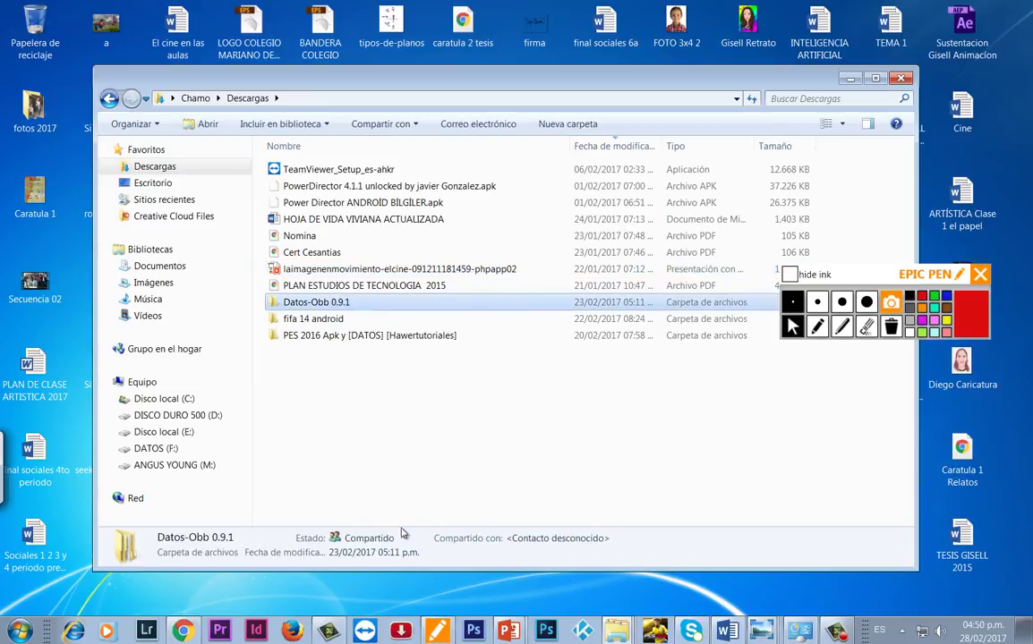
{"action": "left_click", "coordinate": [331, 319]}
{"action": "left_click", "coordinate": [324, 302]}
{"action": "left_click", "coordinate": [345, 269]}
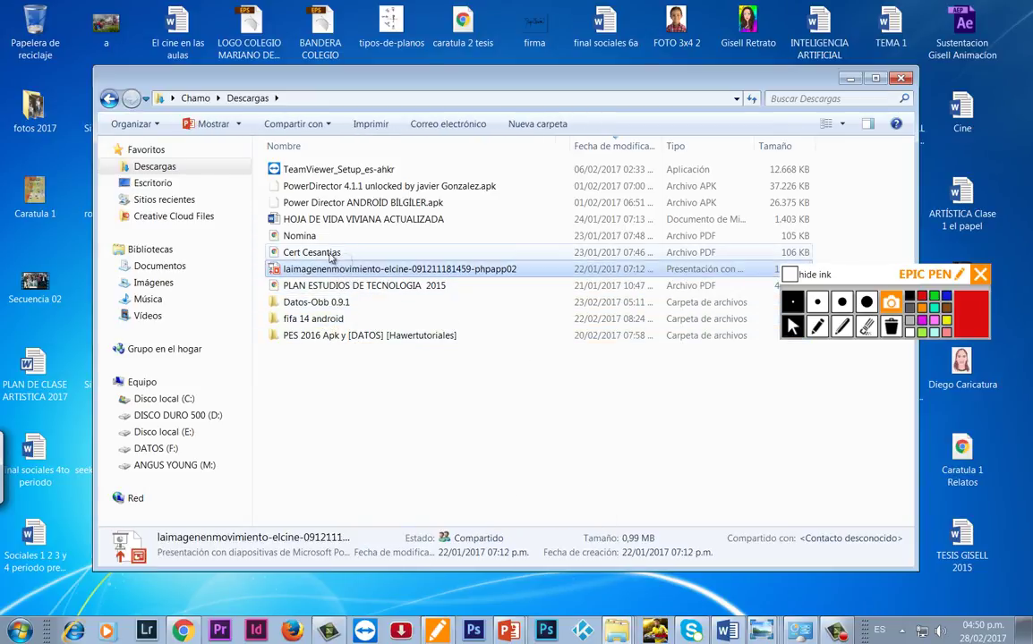
{"action": "left_click", "coordinate": [309, 220]}
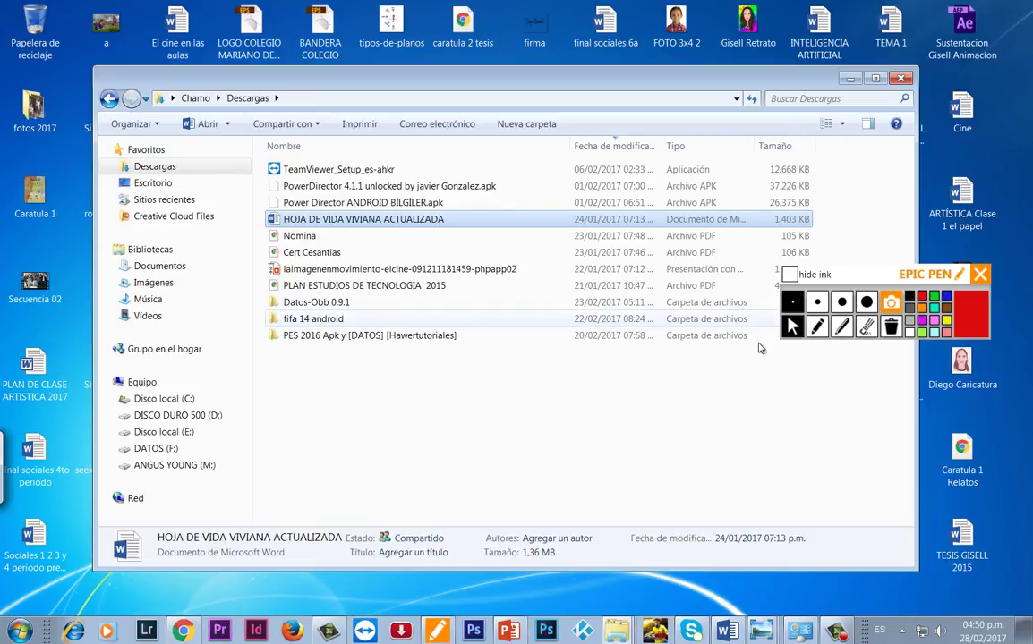
{"action": "left_click", "coordinate": [489, 426]}
- Show the Imágenes library and outline its content area with the red highlighter
{"action": "left_click", "coordinate": [179, 287]}
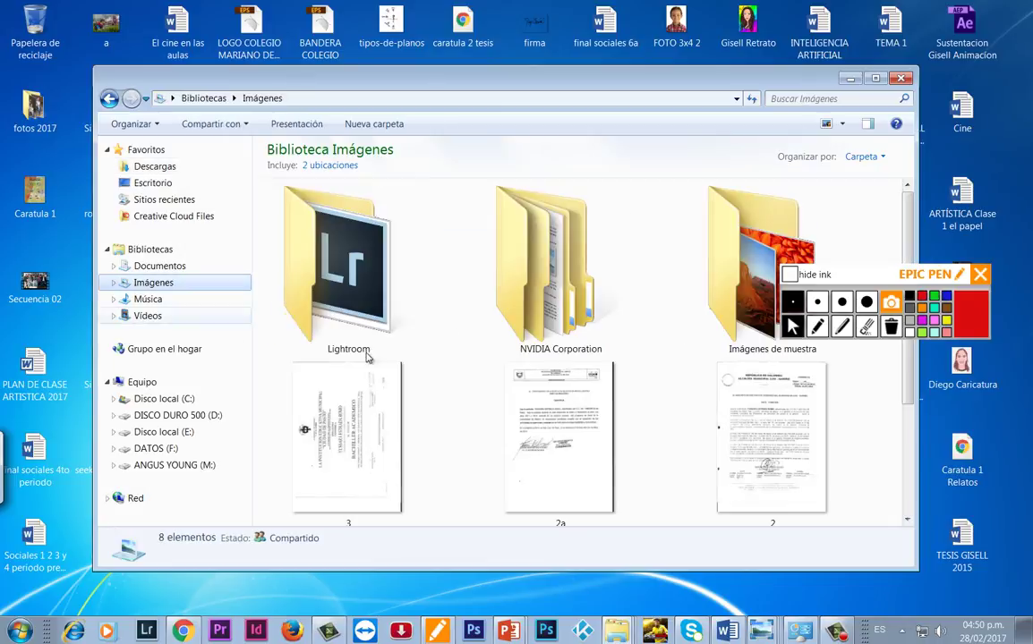
{"action": "left_click", "coordinate": [842, 328]}
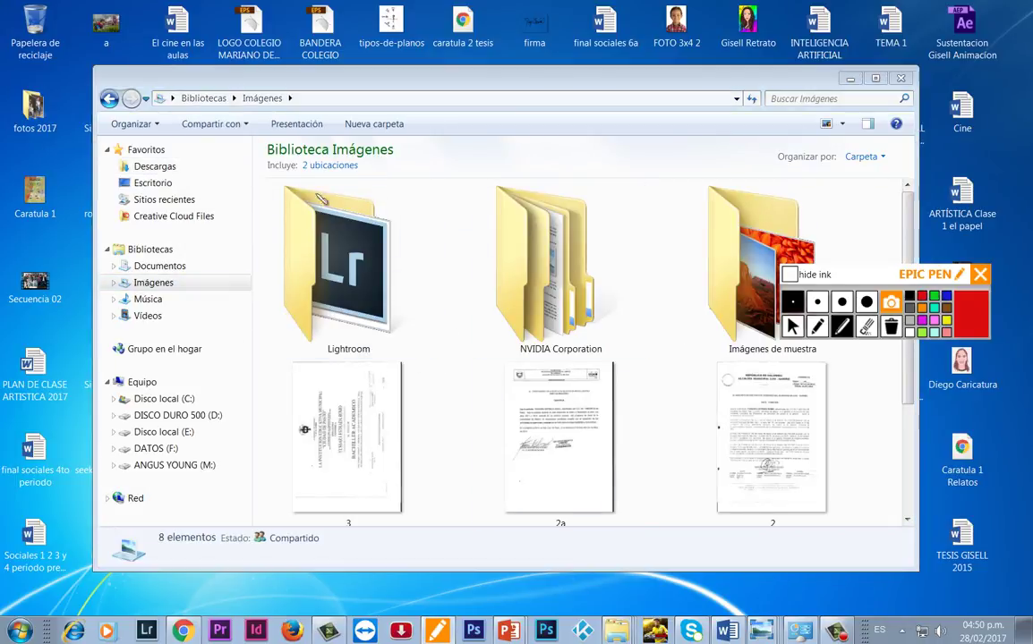
{"action": "left_click_drag", "start_coordinate": [261, 146], "coordinate": [261, 464]}
{"action": "mouse_move", "coordinate": [265, 141]}
{"action": "left_mouse_down"}
{"action": "mouse_move", "coordinate": [814, 137]}
{"action": "mouse_move", "coordinate": [899, 179]}
{"action": "left_mouse_up"}
{"action": "mouse_move", "coordinate": [271, 452]}
{"action": "left_mouse_down"}
{"action": "mouse_move", "coordinate": [546, 511]}
{"action": "mouse_move", "coordinate": [772, 505]}
{"action": "left_mouse_up"}
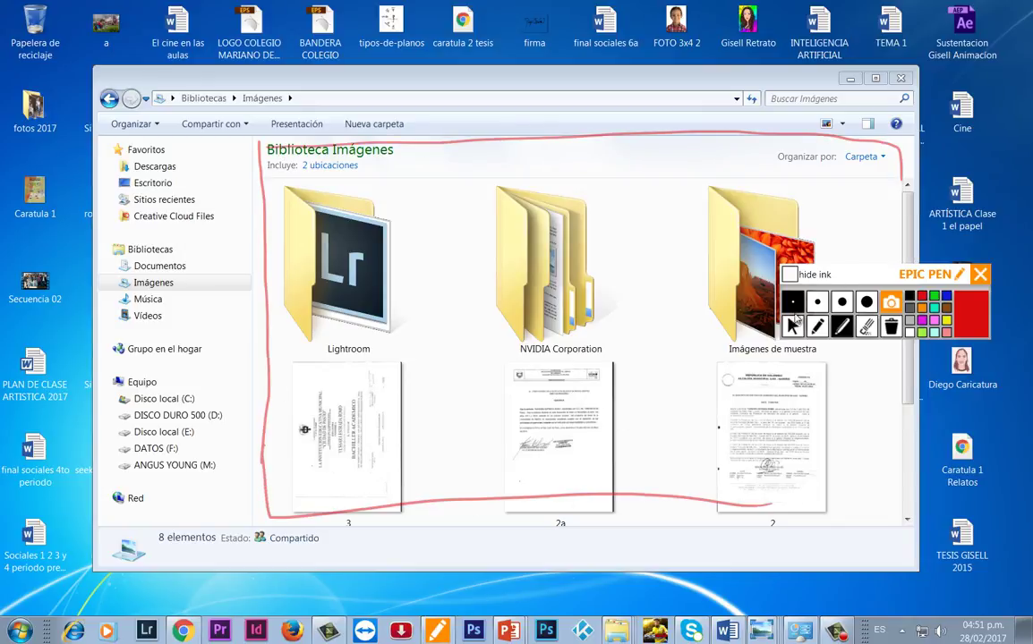
- Return to the cursor and show Escritorio, Sitios recientes and Creative Cloud Files in the outlined content area
{"action": "left_click", "coordinate": [792, 327]}
{"action": "left_click", "coordinate": [159, 184]}
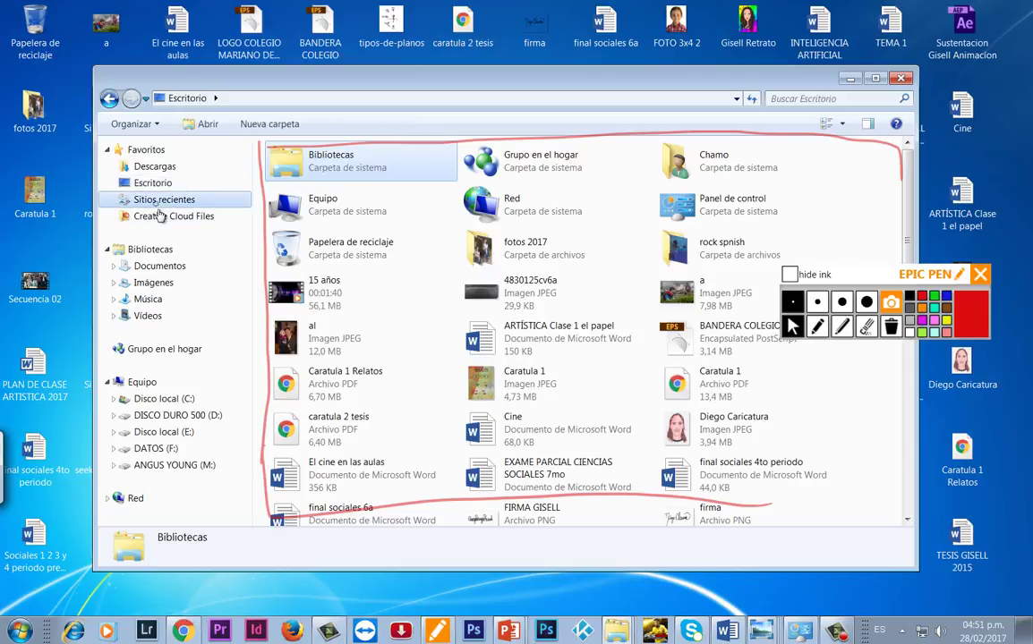
{"action": "left_click", "coordinate": [164, 200]}
{"action": "left_click", "coordinate": [165, 220]}
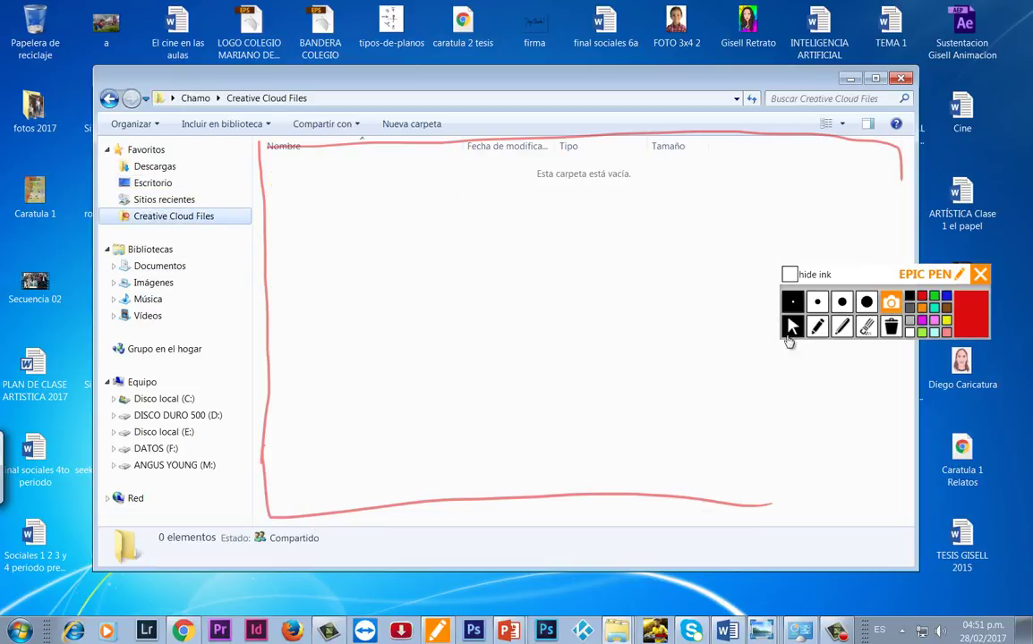
- Handwrite an underlined "Ventana Principal" label inside the outlined content area with the red highlighter
{"action": "left_click", "coordinate": [842, 327]}
{"action": "mouse_move", "coordinate": [510, 358]}
{"action": "left_mouse_down"}
{"action": "mouse_move", "coordinate": [547, 389]}
{"action": "mouse_move", "coordinate": [537, 341]}
{"action": "left_mouse_up"}
{"action": "mouse_move", "coordinate": [555, 371]}
{"action": "left_mouse_down"}
{"action": "mouse_move", "coordinate": [567, 376]}
{"action": "mouse_move", "coordinate": [591, 357]}
{"action": "left_mouse_up"}
{"action": "mouse_move", "coordinate": [581, 331]}
{"action": "left_mouse_down"}
{"action": "mouse_move", "coordinate": [572, 315]}
{"action": "mouse_move", "coordinate": [613, 338]}
{"action": "left_mouse_up"}
{"action": "mouse_move", "coordinate": [667, 307]}
{"action": "left_mouse_down"}
{"action": "mouse_move", "coordinate": [763, 251]}
{"action": "mouse_move", "coordinate": [771, 258]}
{"action": "mouse_move", "coordinate": [580, 406]}
{"action": "left_mouse_up"}
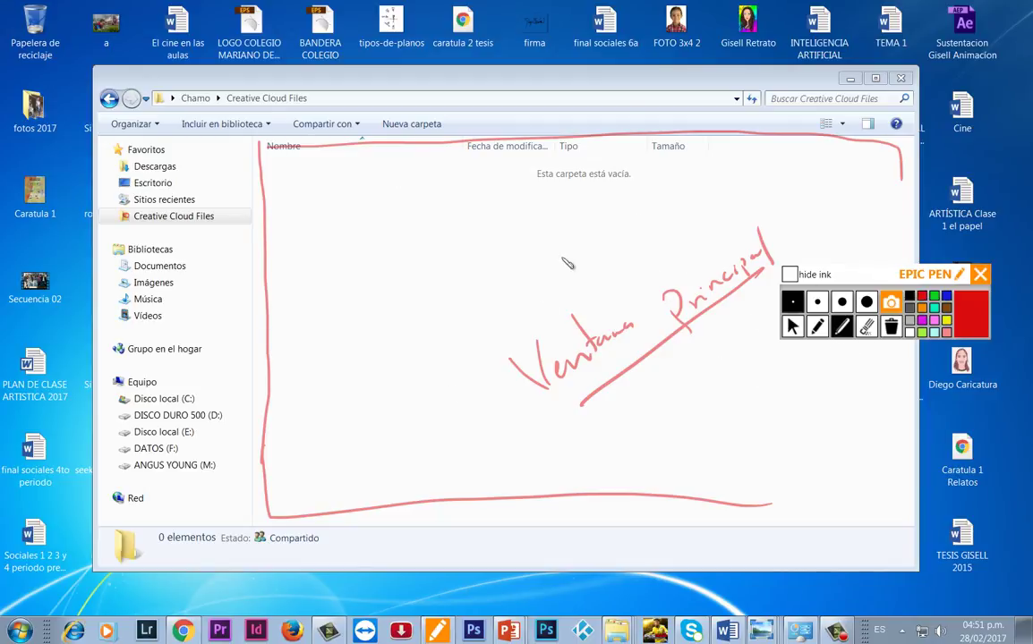
- Return to the cursor and view the contents of Imágenes, Descargas and Escritorio in the labelled main area
{"action": "left_click", "coordinate": [792, 327]}
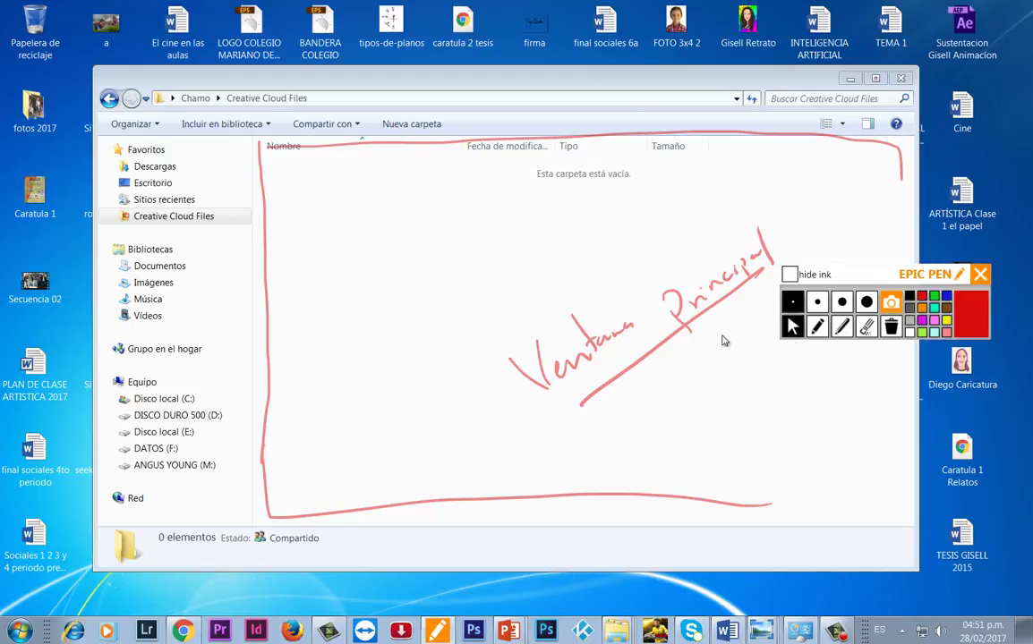
{"action": "left_click", "coordinate": [154, 283]}
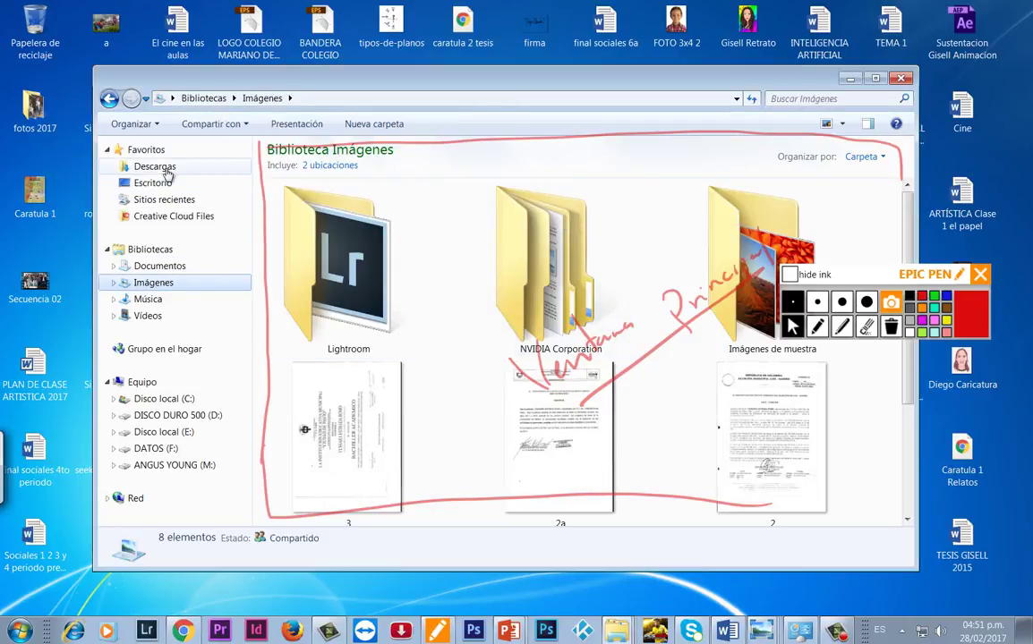
{"action": "left_click", "coordinate": [166, 170]}
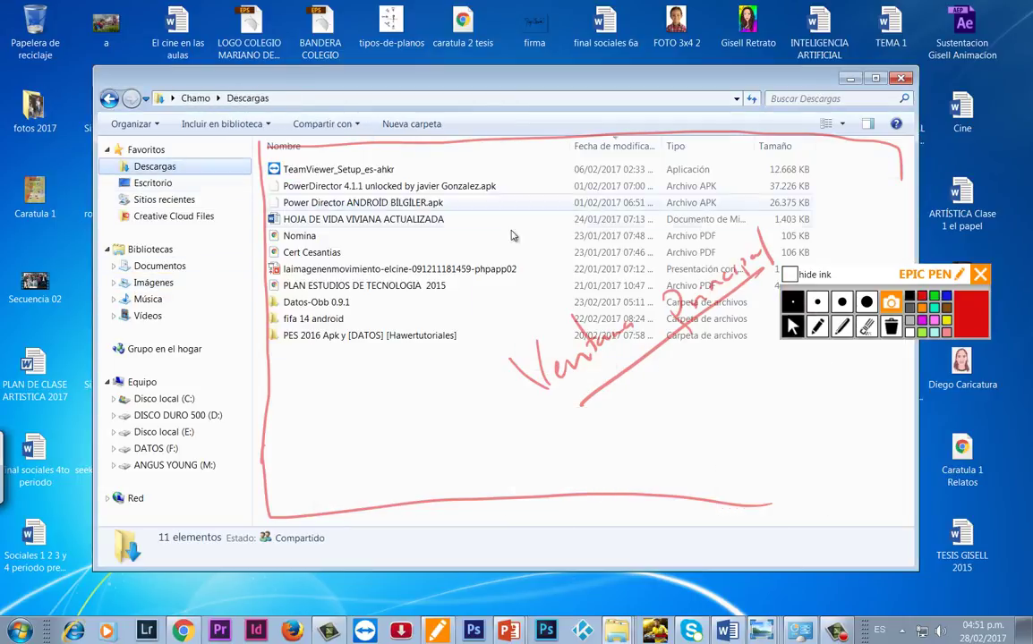
{"action": "left_click", "coordinate": [192, 184]}
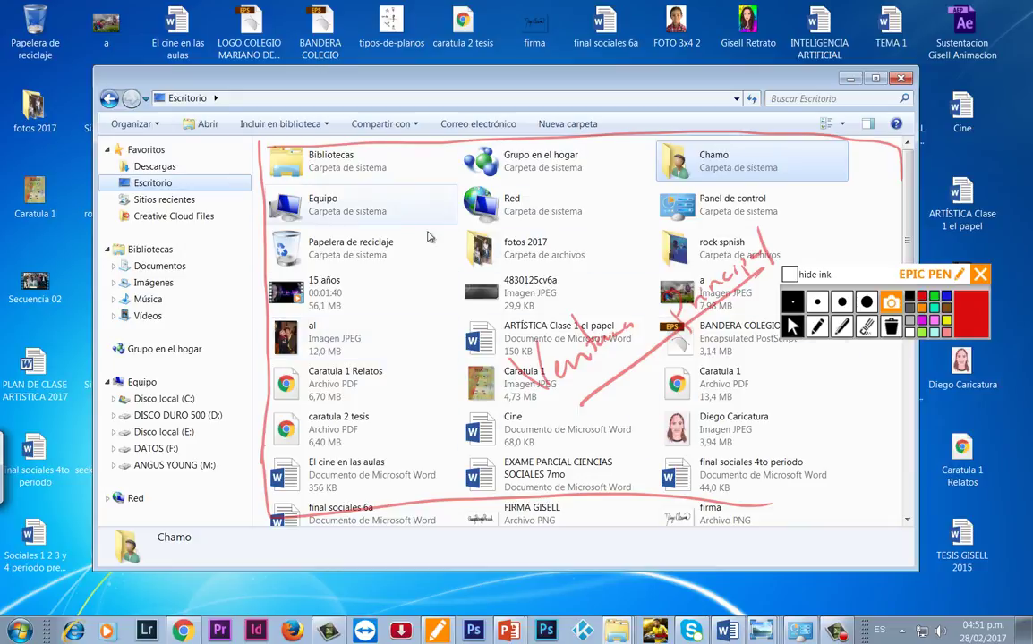
{"action": "scroll", "coordinate": [821, 179], "scroll_direction": "down", "scroll_amount": 3}
{"action": "scroll", "coordinate": [763, 309], "scroll_direction": "up", "scroll_amount": 3}
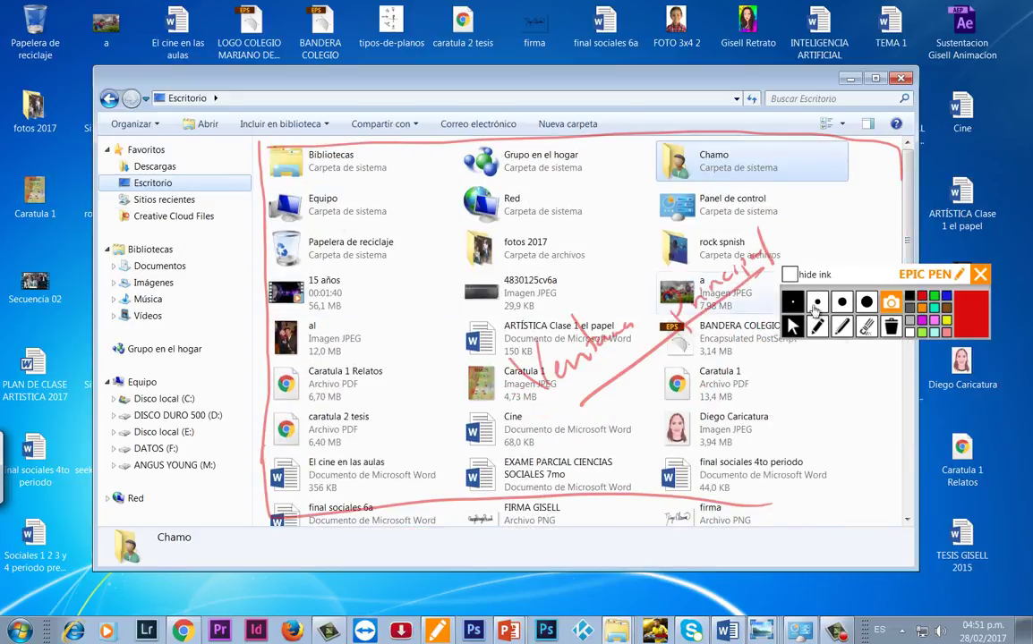
- Clear all annotations, then circle the back and forward arrows with the red pen and label them "atrás" and "adelante"
{"action": "left_click", "coordinate": [889, 333]}
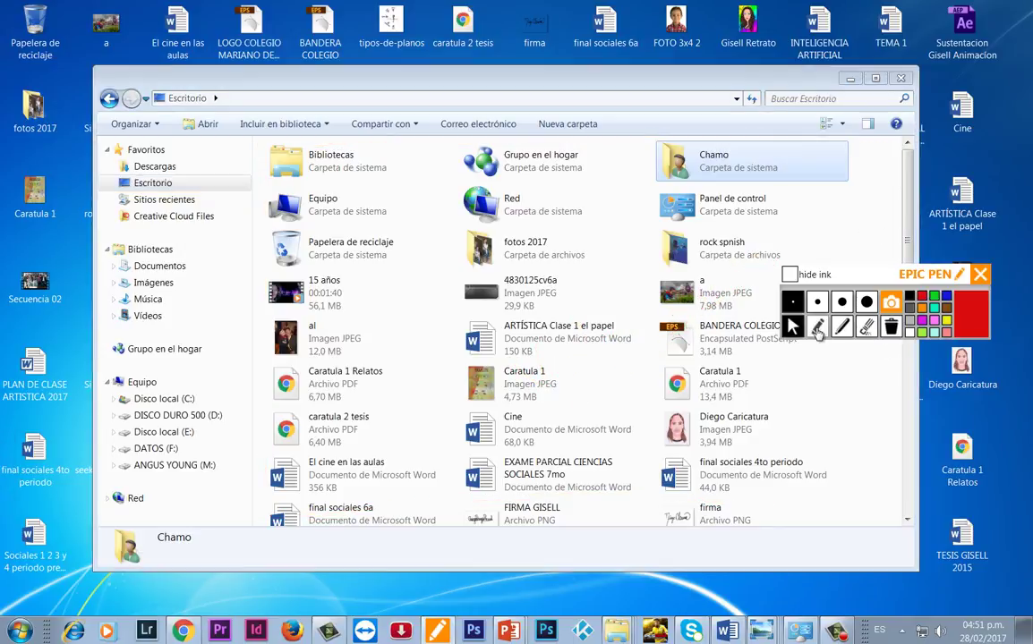
{"action": "left_click", "coordinate": [816, 328]}
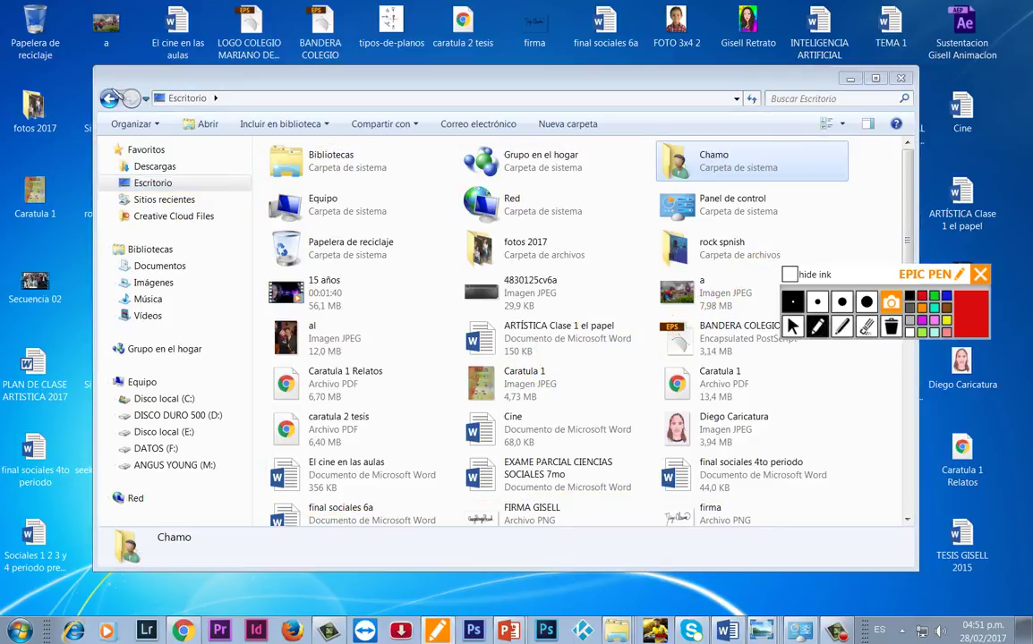
{"action": "mouse_move", "coordinate": [103, 85]}
{"action": "left_mouse_down"}
{"action": "mouse_move", "coordinate": [109, 115]}
{"action": "mouse_move", "coordinate": [157, 77]}
{"action": "left_mouse_up"}
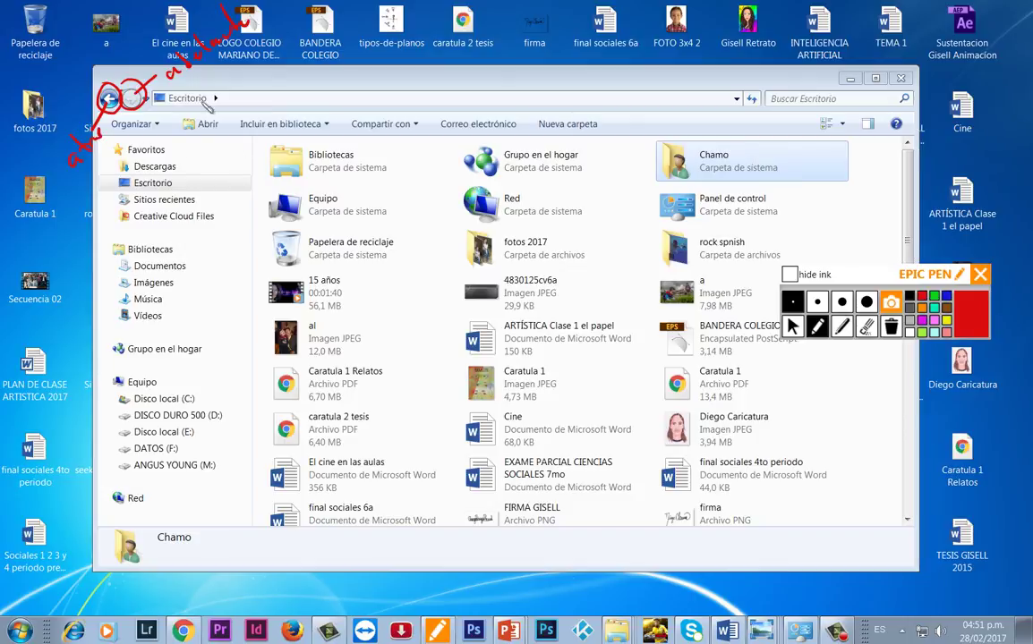
- Go back and forward between Descargas and Escritorio several times, then view the fotos 2017 folder and return to Escritorio
{"action": "left_click", "coordinate": [792, 327]}
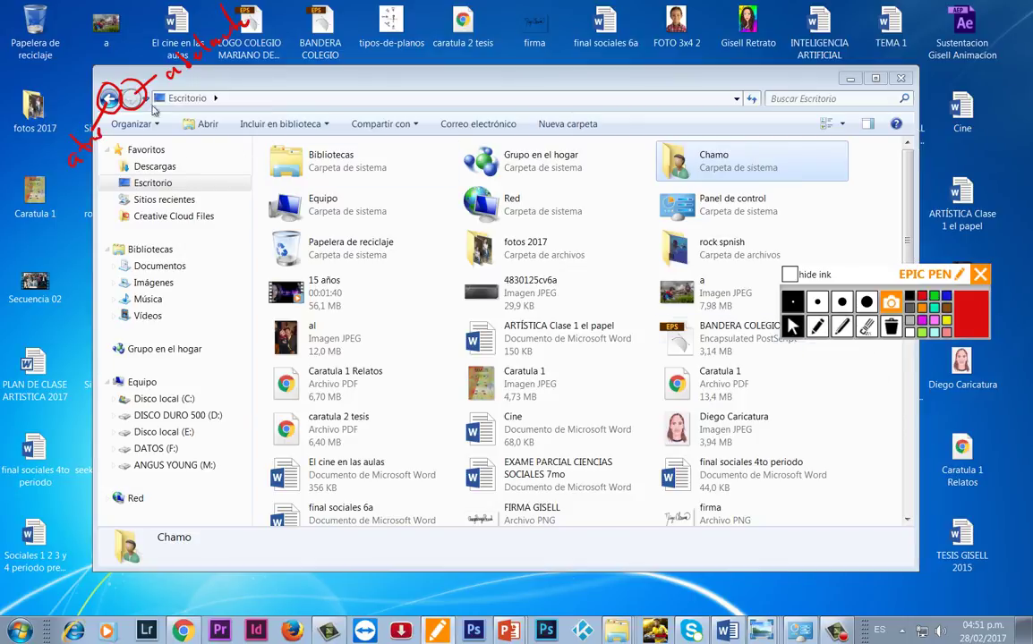
{"action": "left_click", "coordinate": [110, 99]}
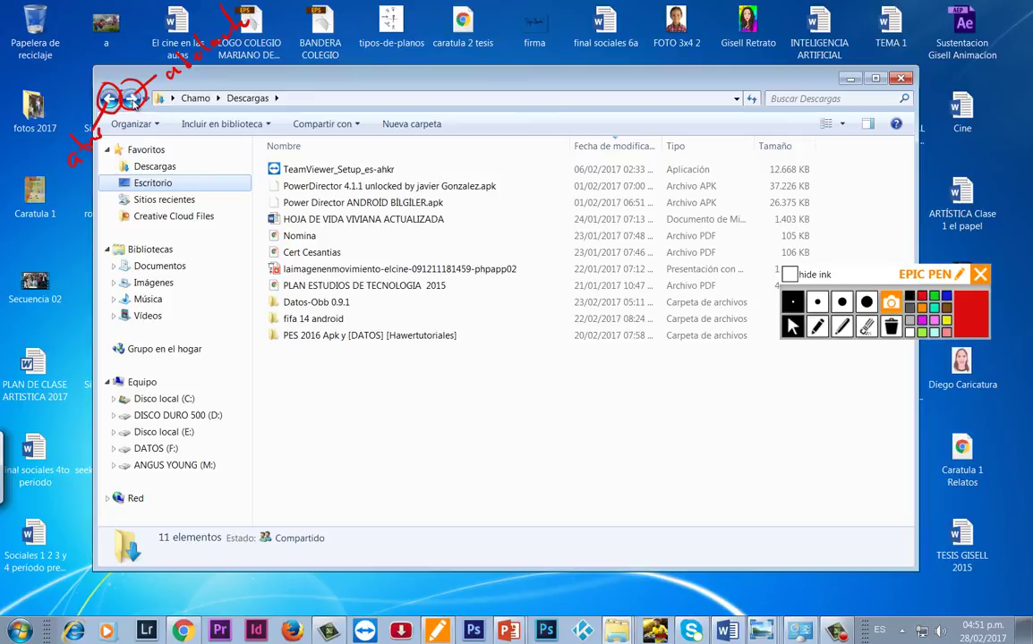
{"action": "left_click", "coordinate": [130, 98]}
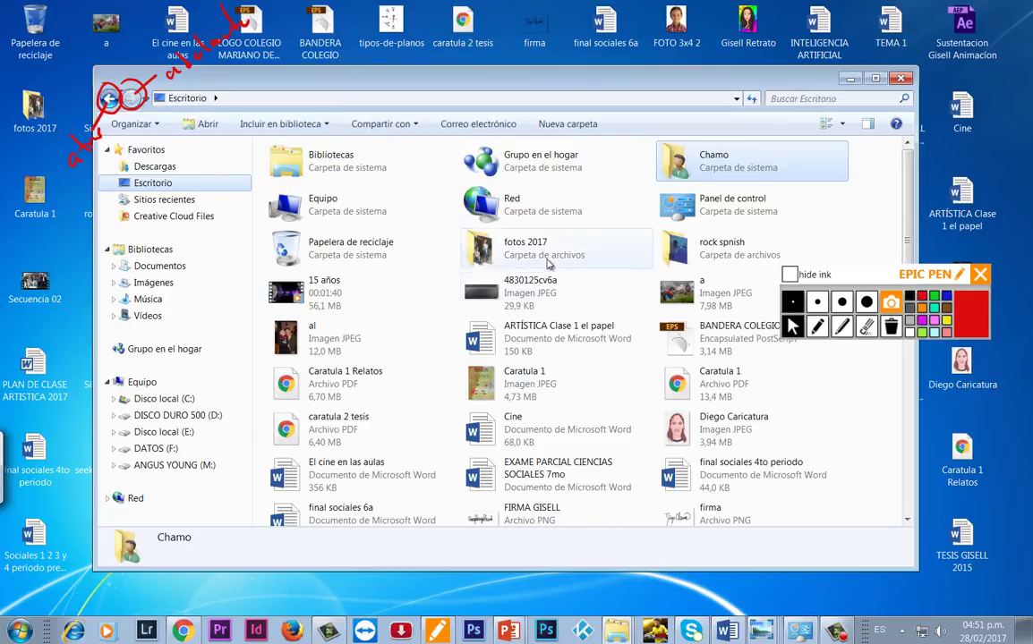
{"action": "left_click", "coordinate": [109, 98]}
{"action": "left_click", "coordinate": [130, 99]}
{"action": "left_click", "coordinate": [109, 99]}
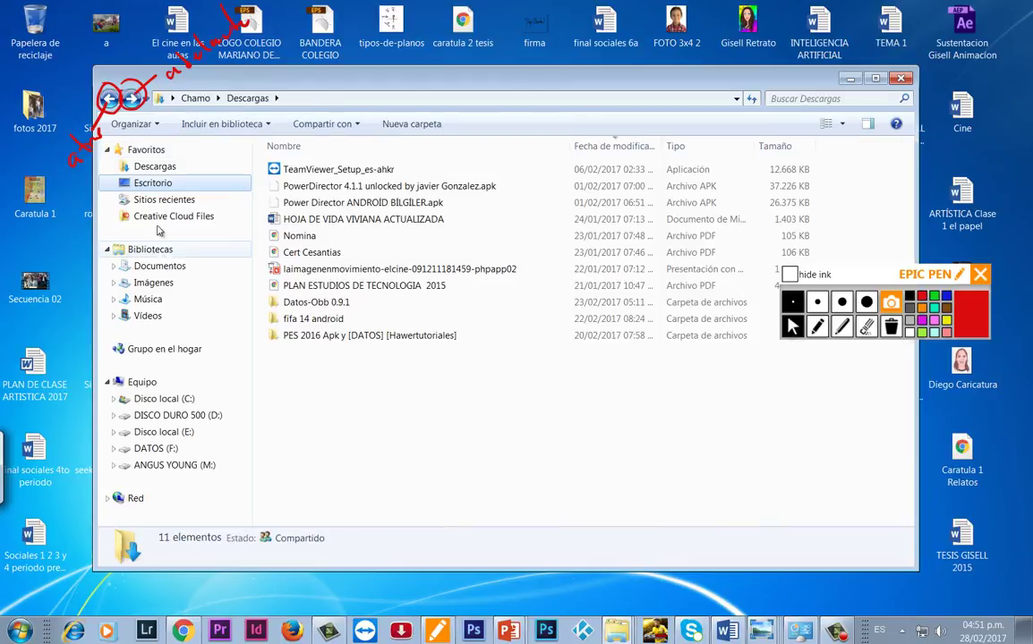
{"action": "left_click", "coordinate": [130, 99]}
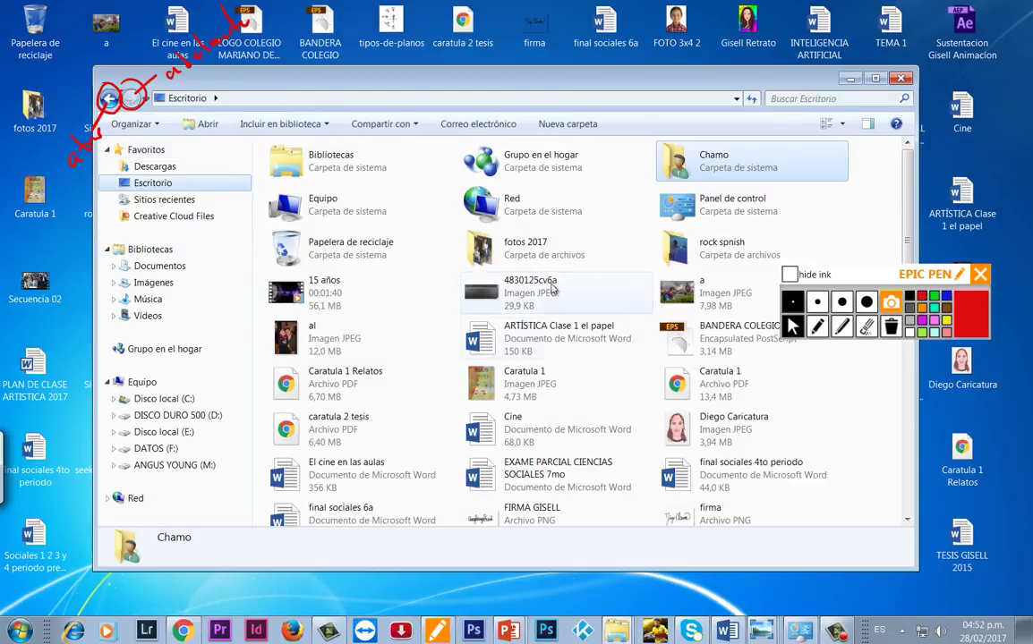
{"action": "double_click", "coordinate": [529, 254]}
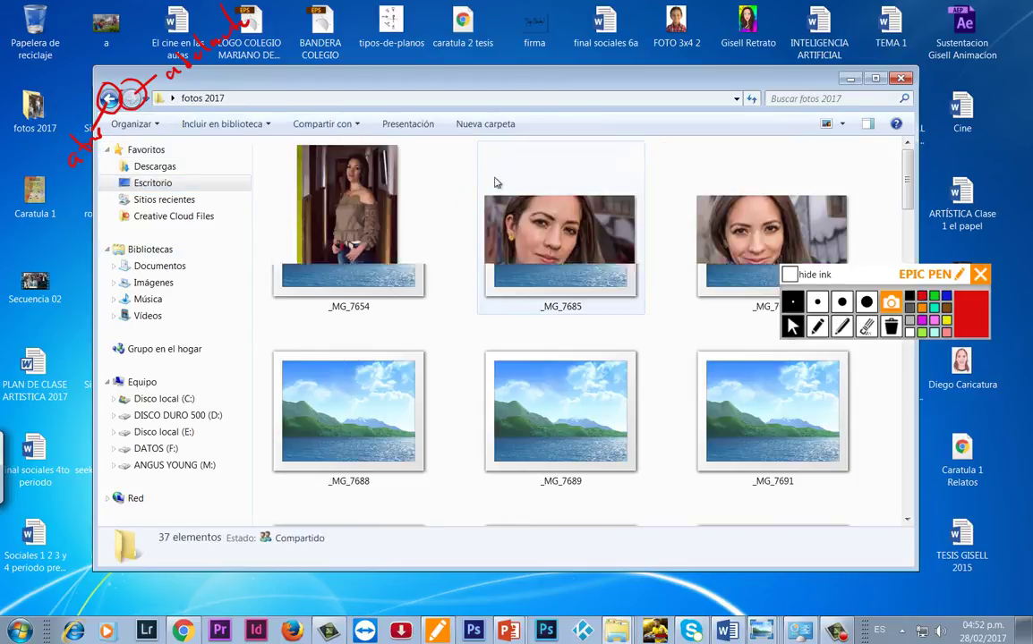
{"action": "left_click", "coordinate": [109, 99]}
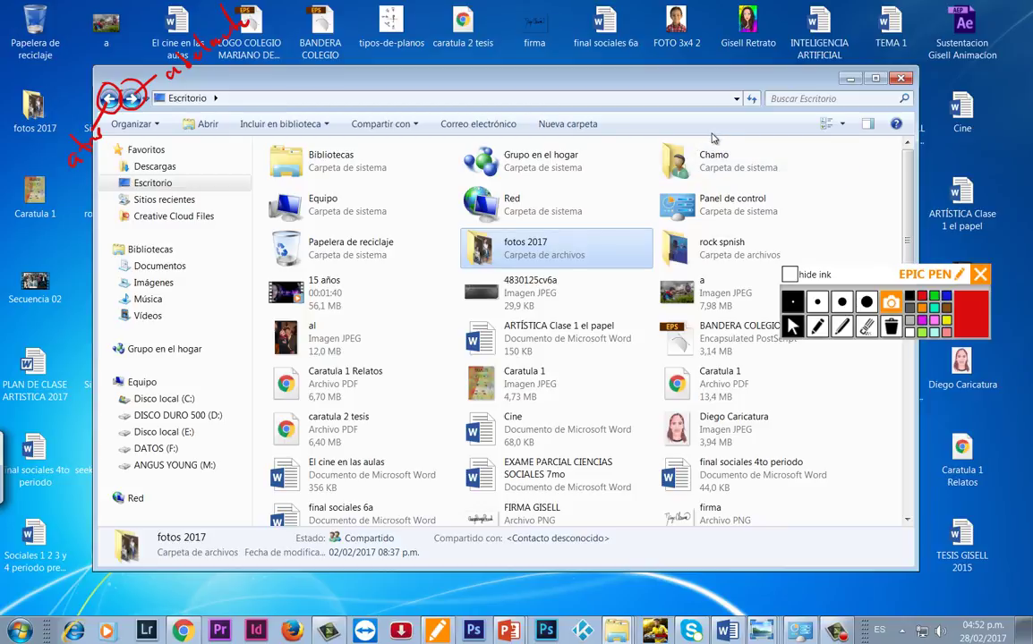
- Mark the command bar from Organizar to the help icon with the red highlighter and clear all annotations
{"action": "left_click", "coordinate": [843, 327]}
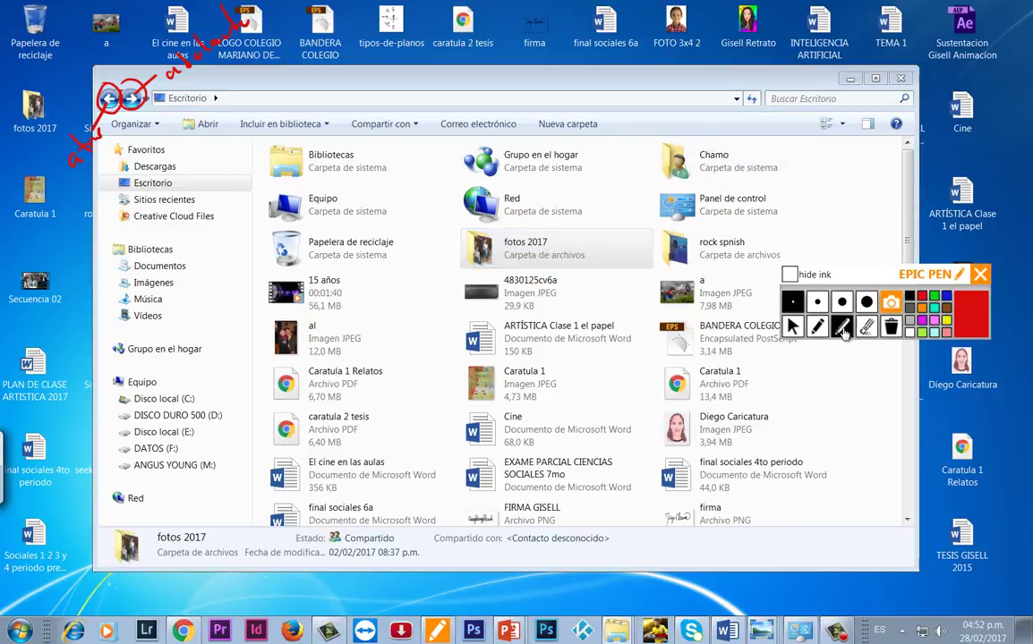
{"action": "left_click_drag", "start_coordinate": [103, 133], "coordinate": [188, 131]}
{"action": "left_click_drag", "start_coordinate": [267, 125], "coordinate": [922, 123]}
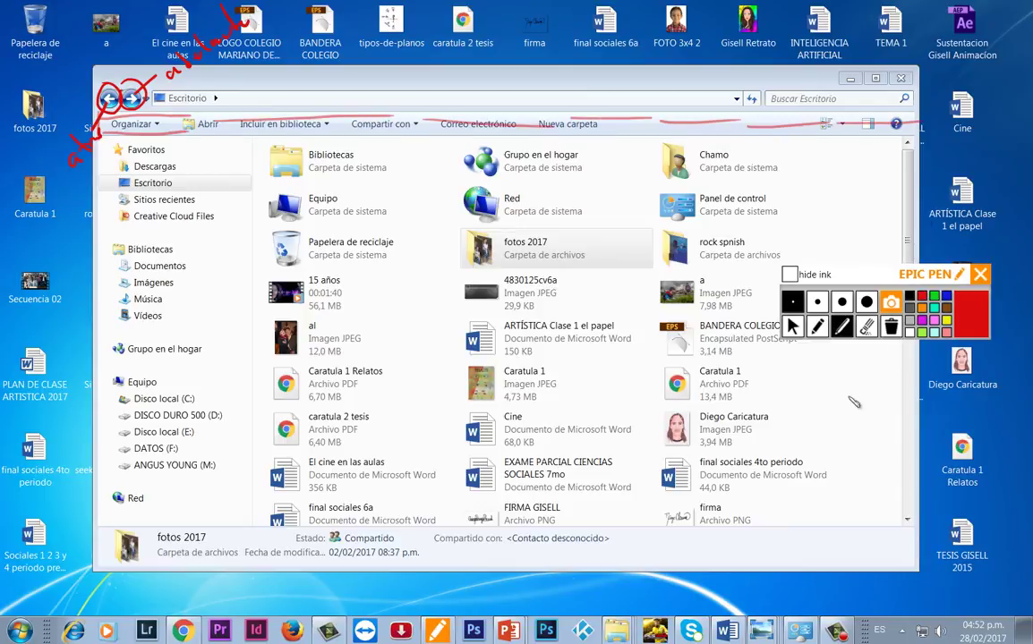
{"action": "left_click", "coordinate": [866, 328]}
{"action": "left_click", "coordinate": [888, 327]}
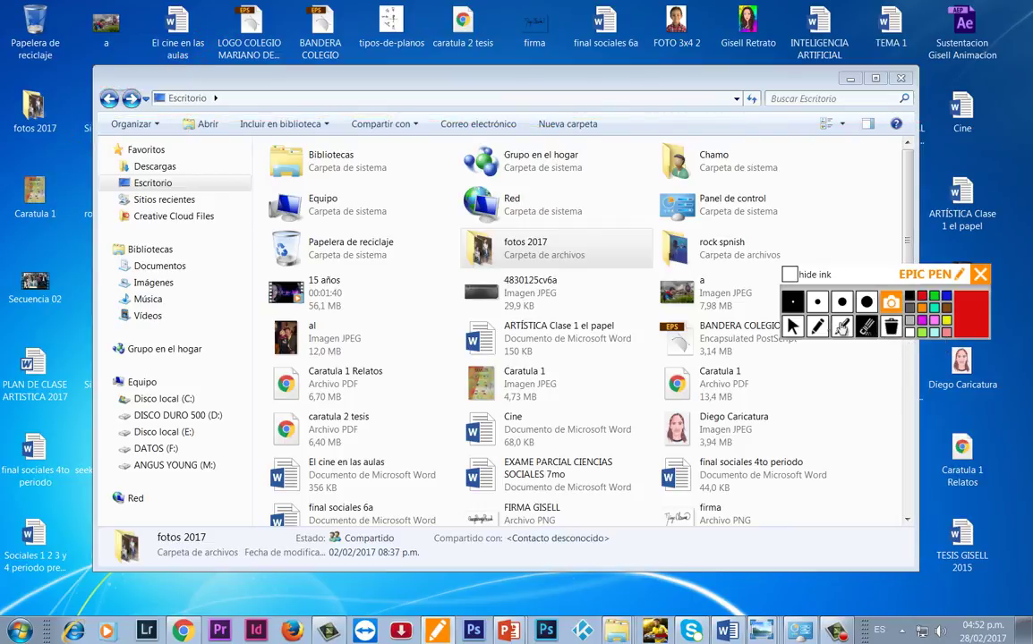
- Return to the cursor and display the list of Organizar commands
{"action": "left_click", "coordinate": [792, 326]}
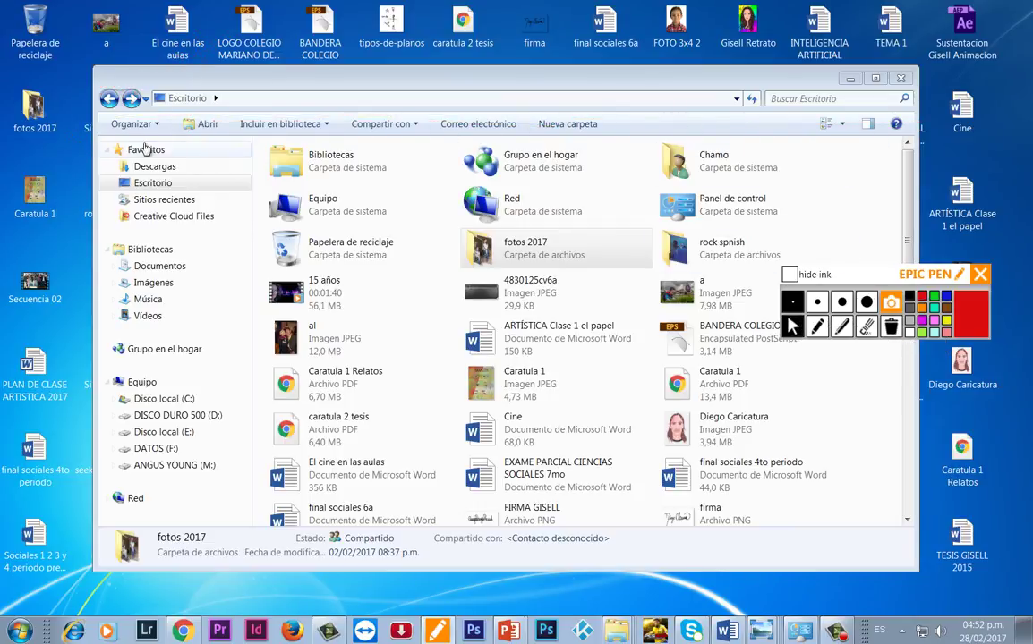
{"action": "left_click", "coordinate": [154, 125]}
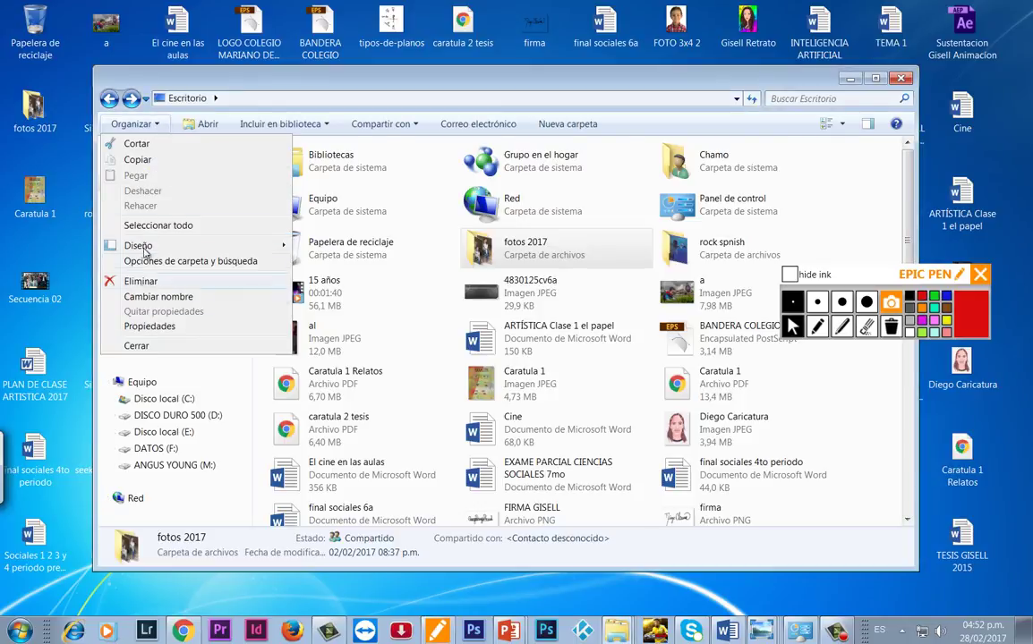
{"action": "left_click", "coordinate": [156, 127]}
{"action": "left_click", "coordinate": [156, 129]}
{"action": "left_click", "coordinate": [156, 128]}
{"action": "left_click", "coordinate": [157, 126]}
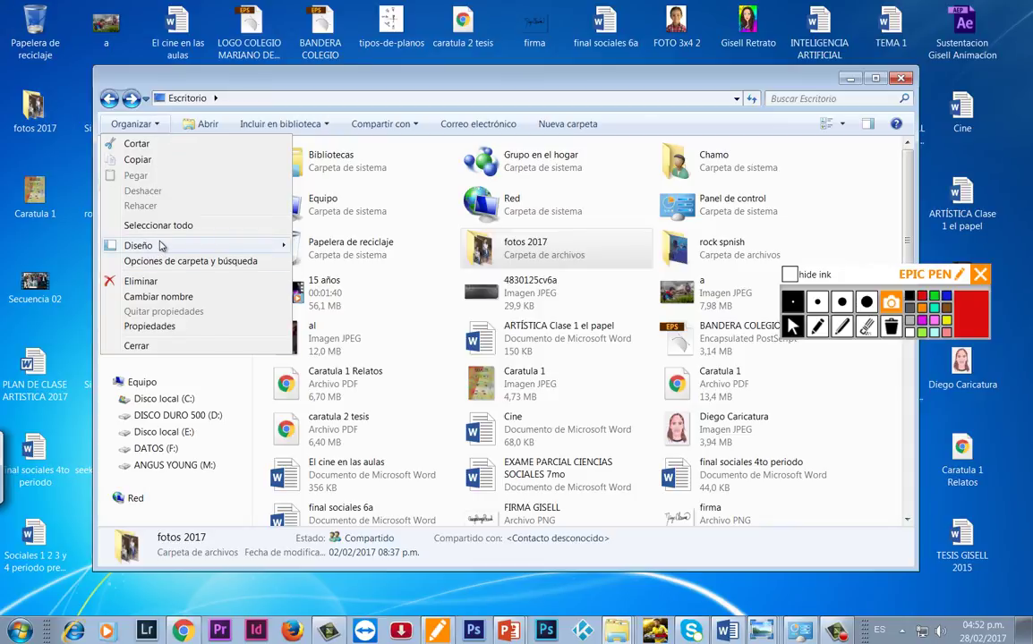
- Open the selected fotos 2017 folder with the Abrir command and return to Escritorio
{"action": "mouse_move", "coordinate": [164, 246]}
{"action": "left_click", "coordinate": [202, 128]}
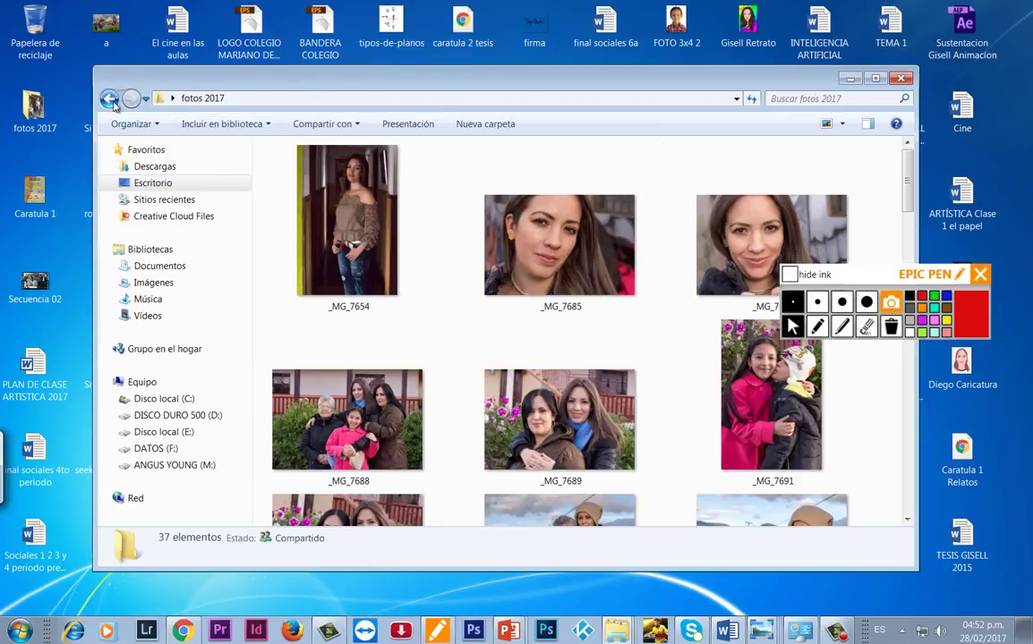
{"action": "left_click", "coordinate": [110, 99]}
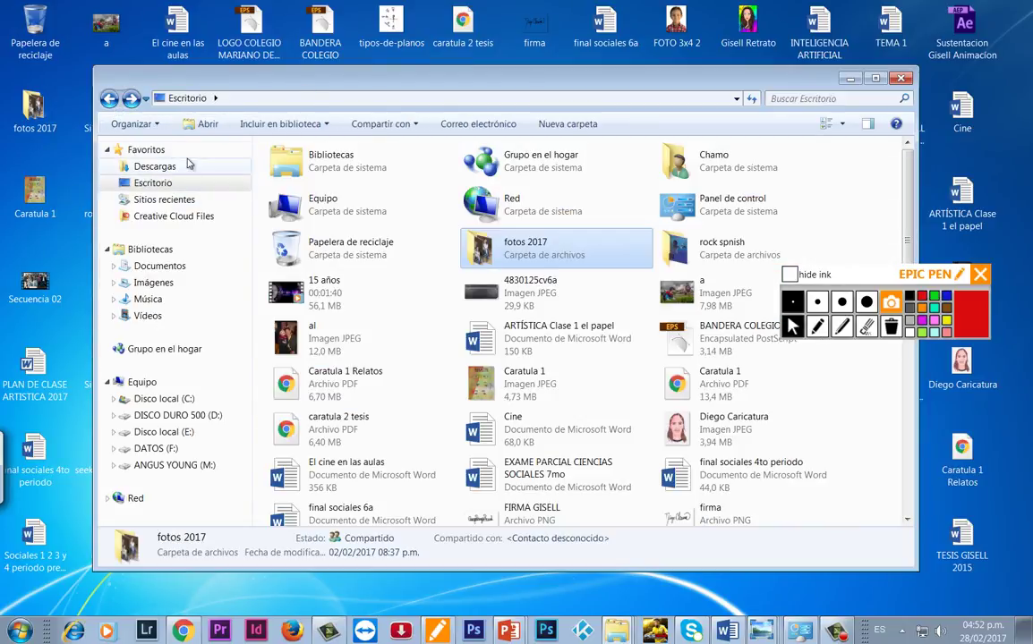
- Go to Descargas, display its Organizar commands, and return to Escritorio
{"action": "left_click", "coordinate": [165, 170]}
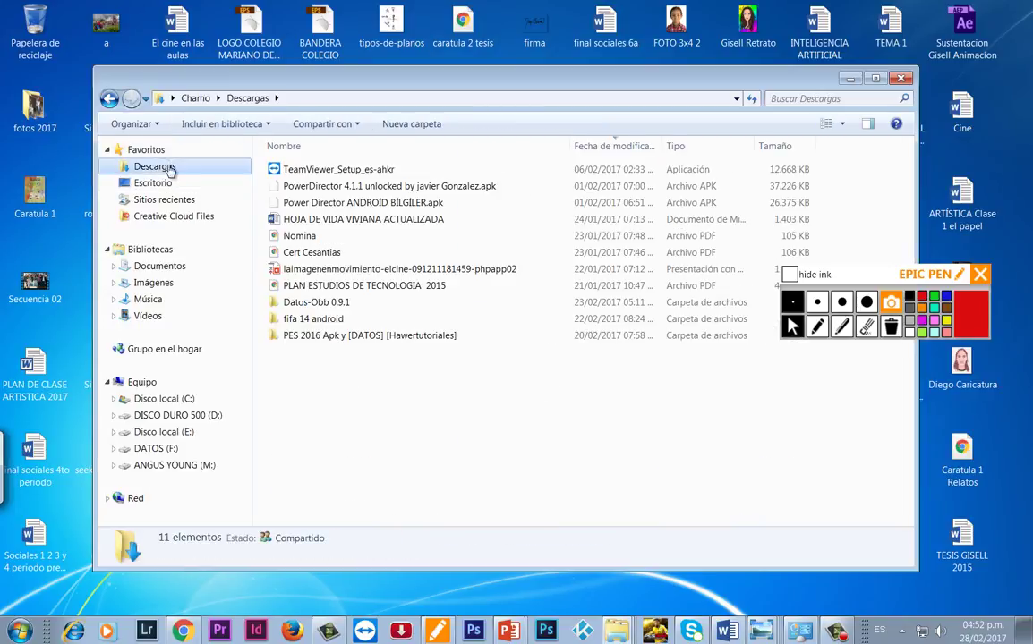
{"action": "left_click", "coordinate": [144, 124]}
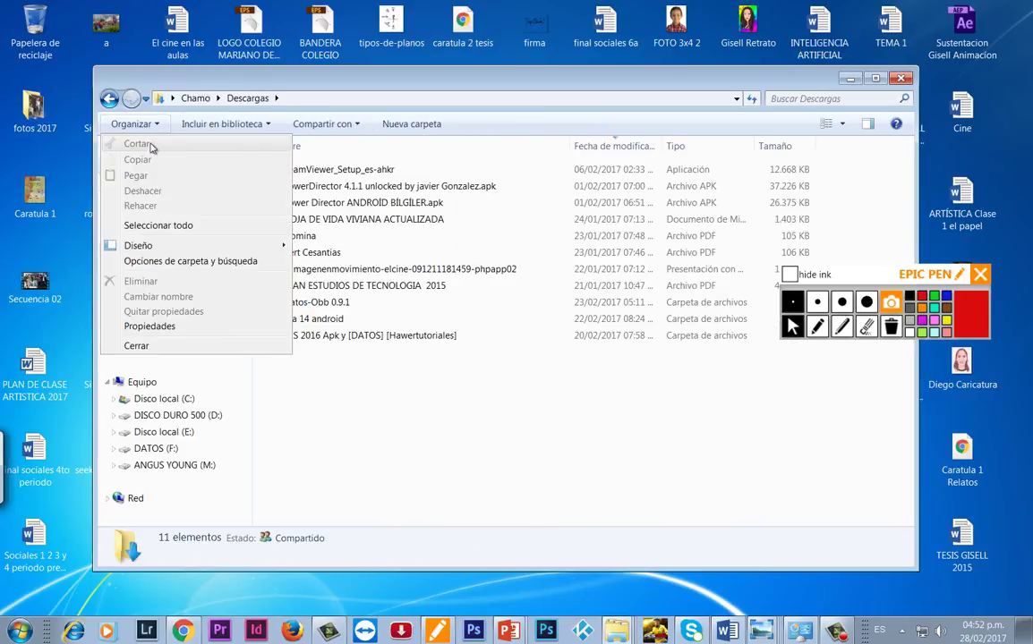
{"action": "left_click", "coordinate": [130, 119]}
{"action": "left_click", "coordinate": [109, 98]}
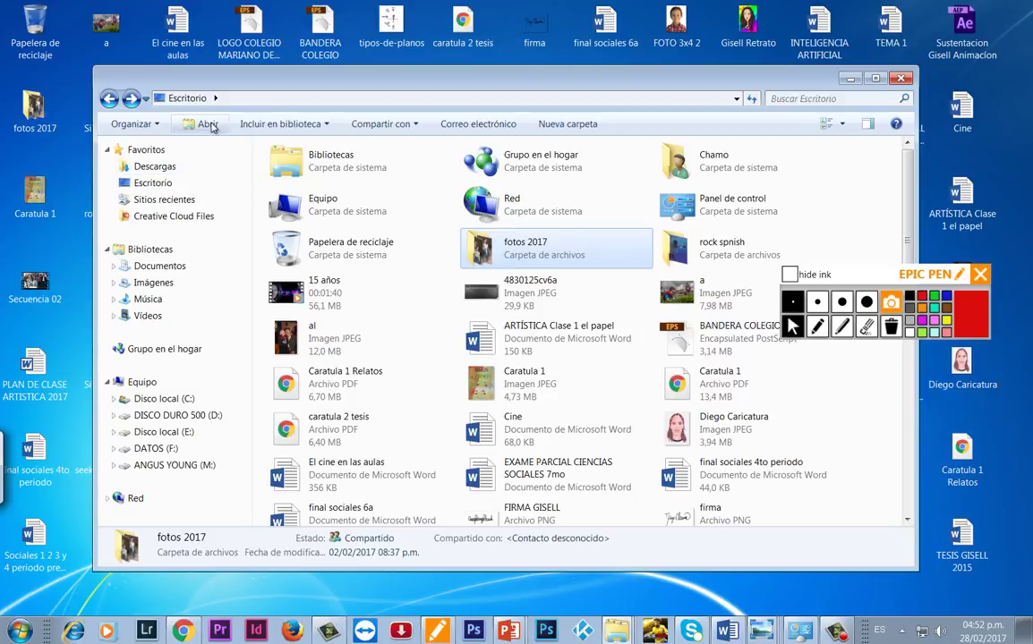
- Select the 4830125cv6a image and display the programs offered under Vista previa
{"action": "left_click", "coordinate": [527, 295]}
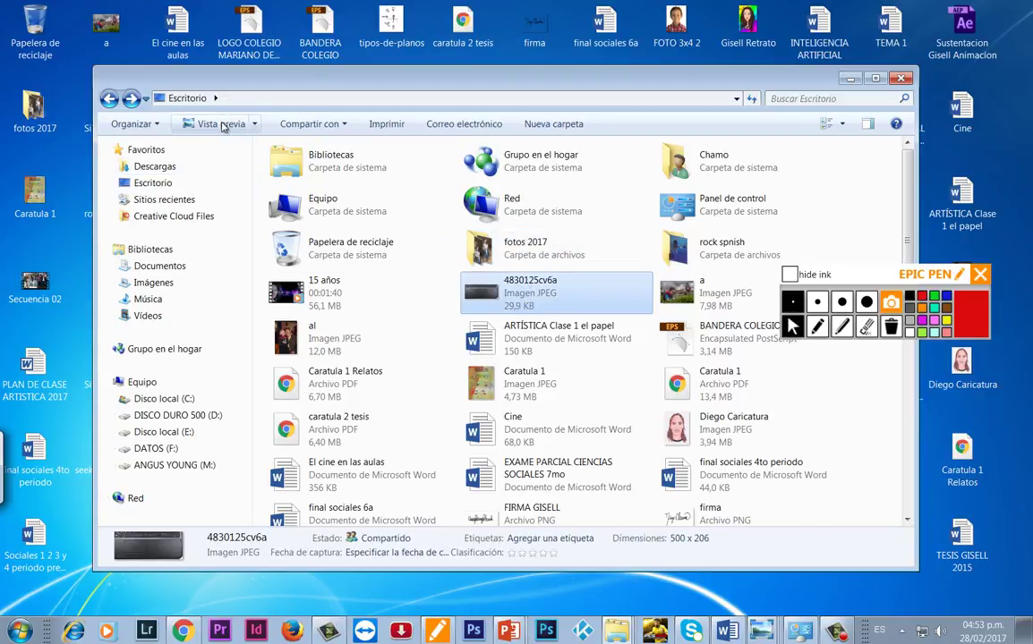
{"action": "left_click", "coordinate": [252, 124]}
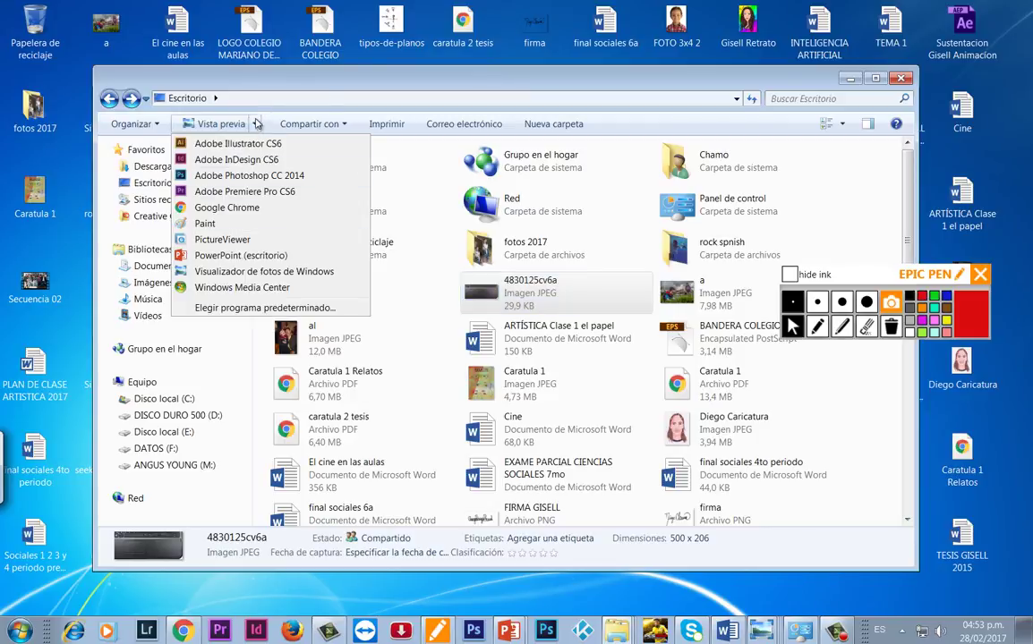
{"action": "left_click", "coordinate": [255, 125]}
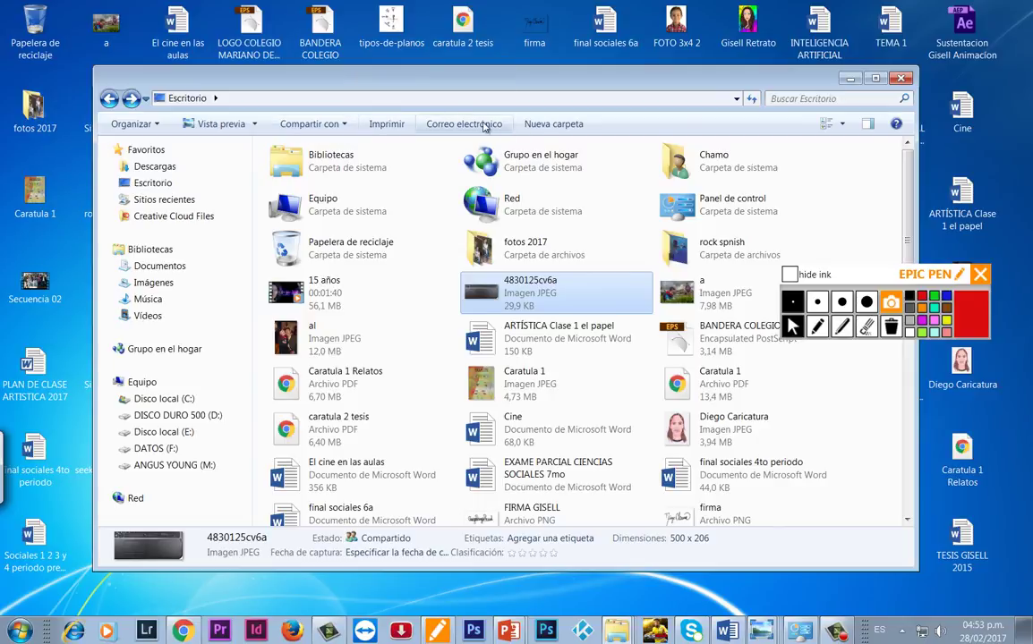
- Display the Compartir con options for the selected image, followed by the list of view modes
{"action": "left_click", "coordinate": [345, 124]}
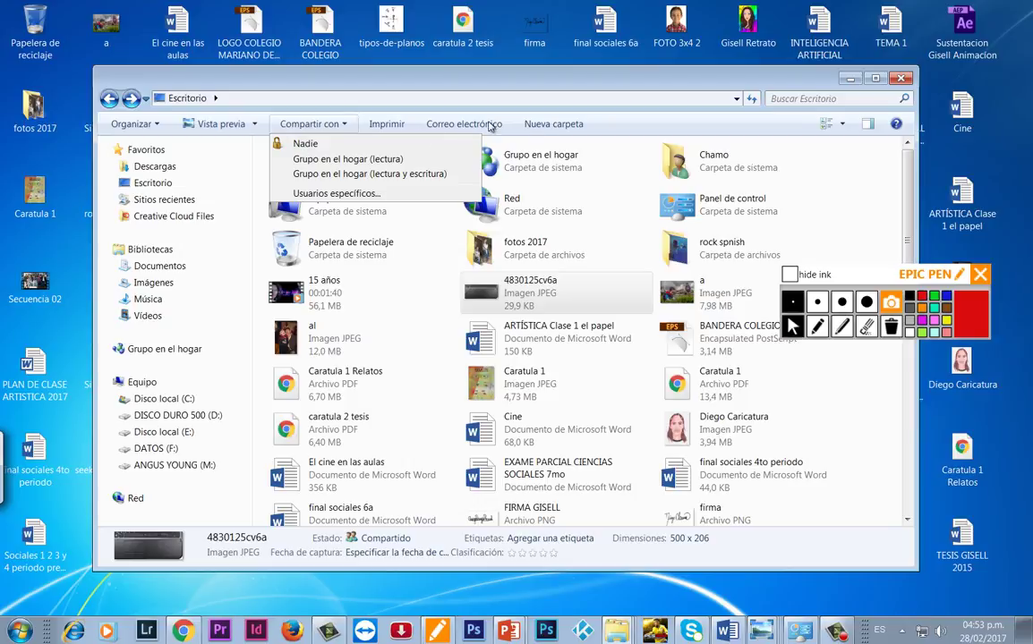
{"action": "left_click", "coordinate": [622, 130]}
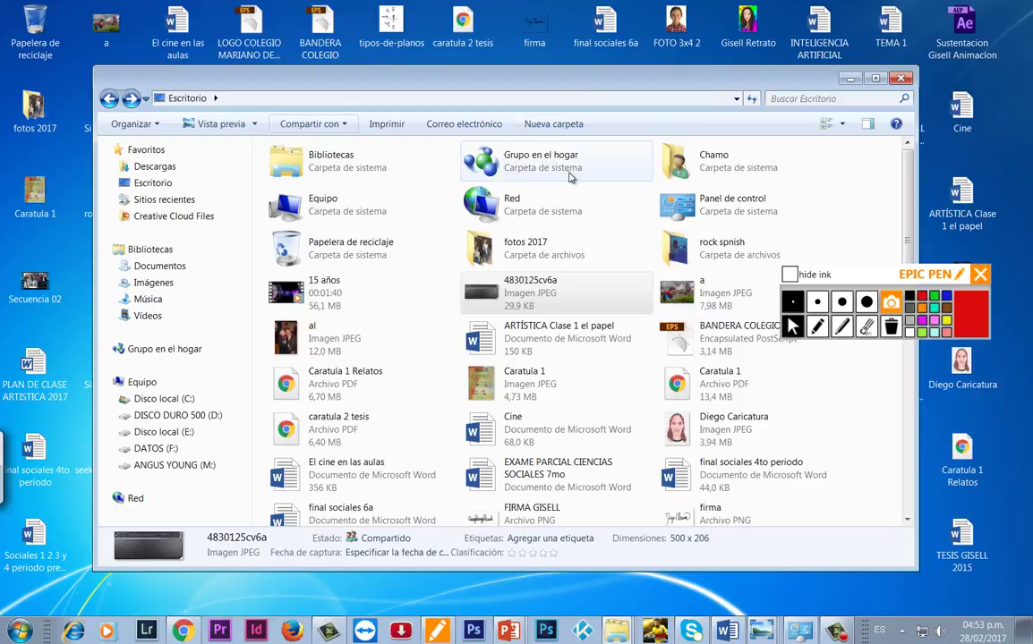
{"action": "left_click", "coordinate": [841, 128]}
{"action": "left_click", "coordinate": [787, 126]}
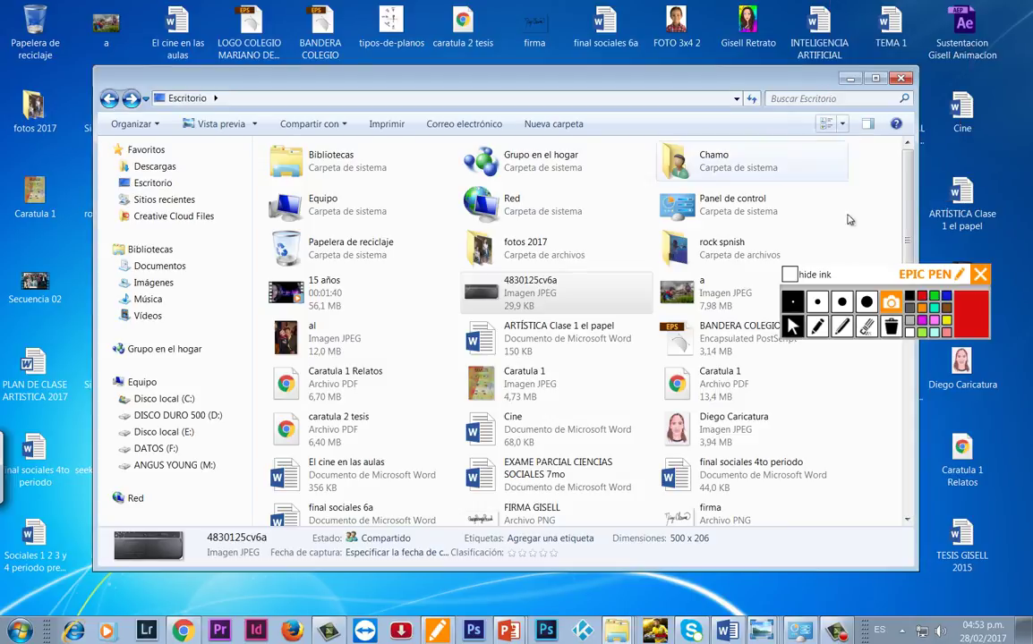
- Circle the view mode control in the command bar with the red highlighter and return to the cursor
{"action": "left_click", "coordinate": [841, 327]}
{"action": "mouse_move", "coordinate": [845, 119]}
{"action": "left_mouse_down"}
{"action": "mouse_move", "coordinate": [817, 134]}
{"action": "mouse_move", "coordinate": [847, 126]}
{"action": "left_mouse_up"}
{"action": "left_click", "coordinate": [792, 326]}
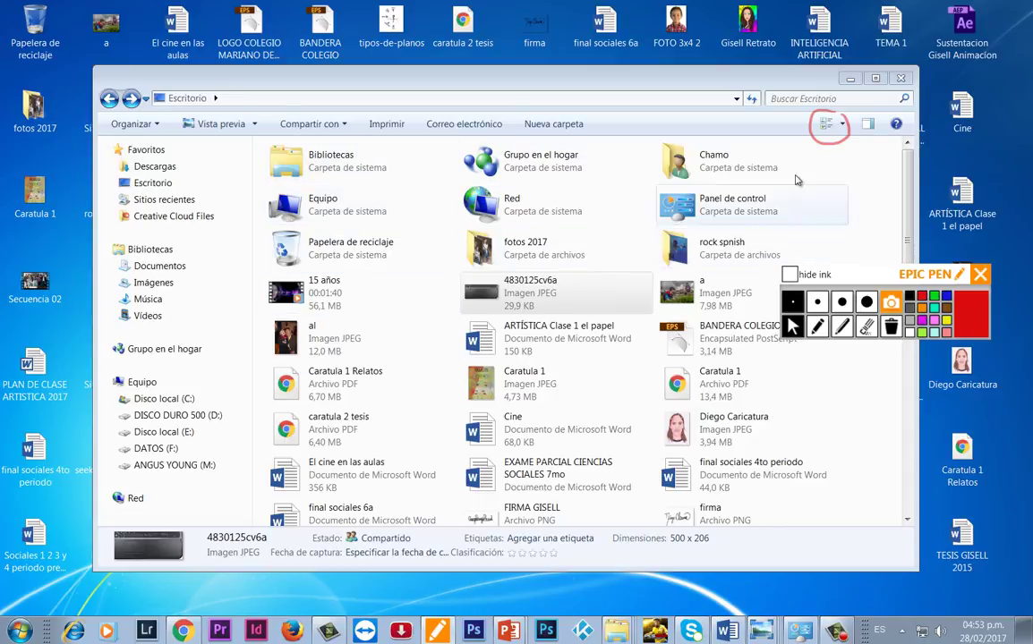
- Show the Escritorio items as Iconos muy grandes and look through them
{"action": "left_click", "coordinate": [845, 128]}
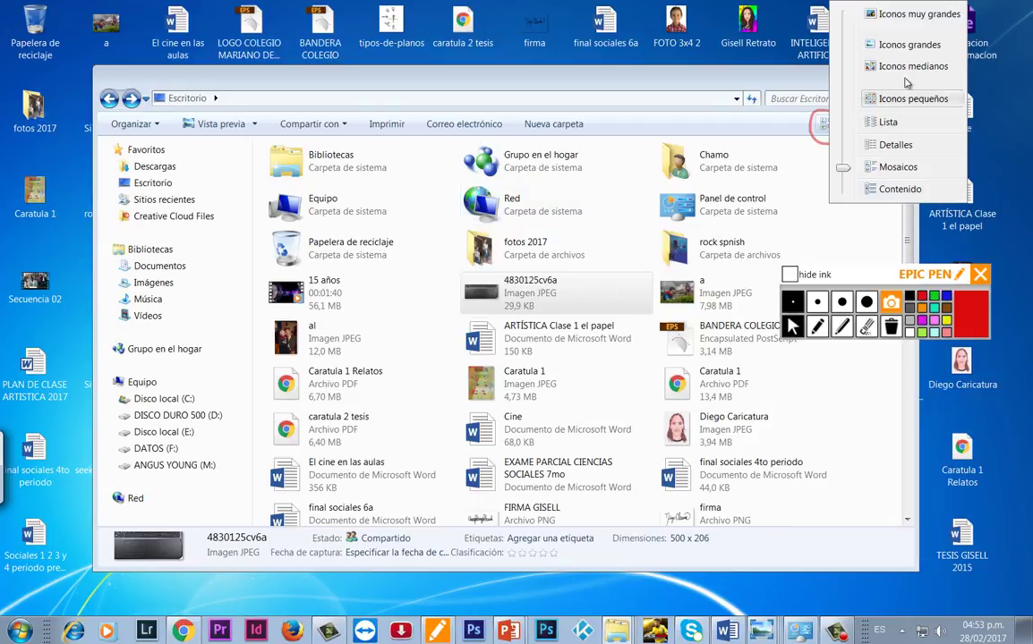
{"action": "left_click", "coordinate": [915, 15]}
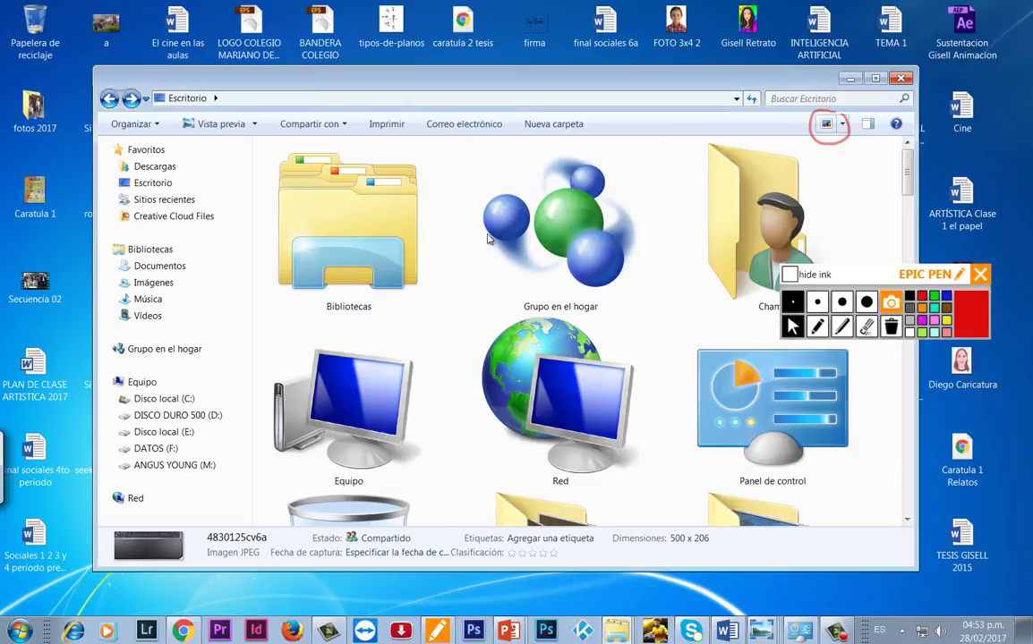
{"action": "mouse_move", "coordinate": [906, 168]}
{"action": "left_mouse_down"}
{"action": "mouse_move", "coordinate": [899, 269]}
{"action": "mouse_move", "coordinate": [906, 153]}
{"action": "left_mouse_up"}
- Switch the Escritorio items to Iconos grandes and then to Iconos medianos
{"action": "left_click", "coordinate": [842, 127]}
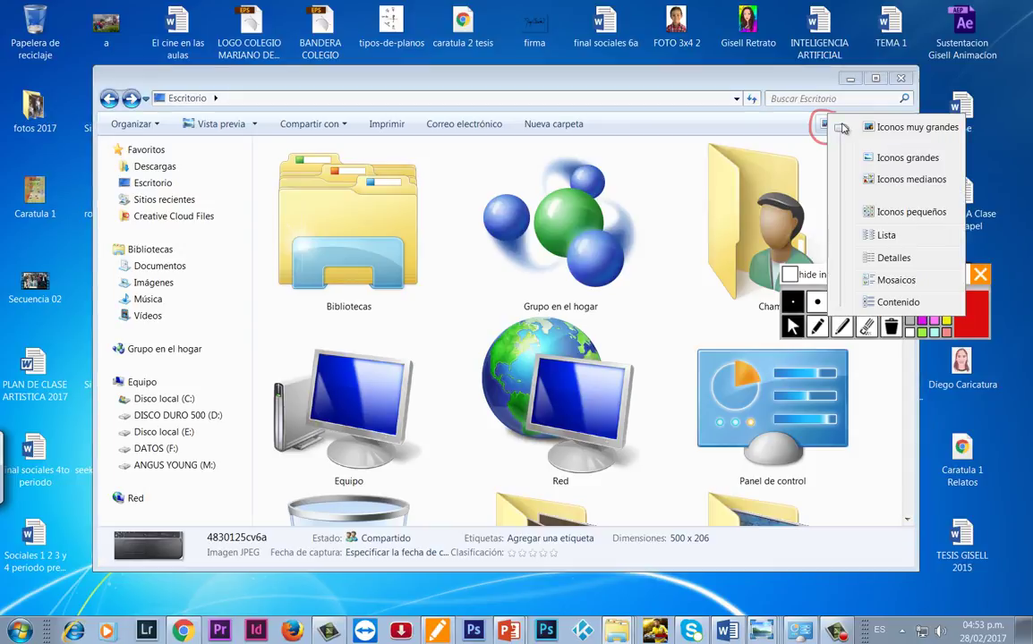
{"action": "left_click", "coordinate": [912, 179]}
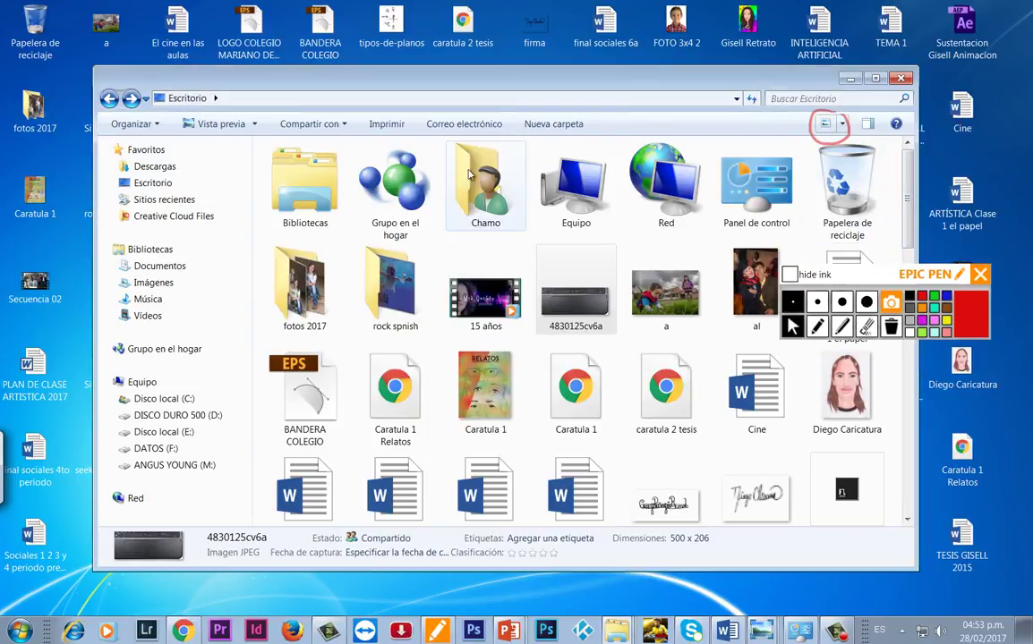
{"action": "left_click", "coordinate": [841, 125]}
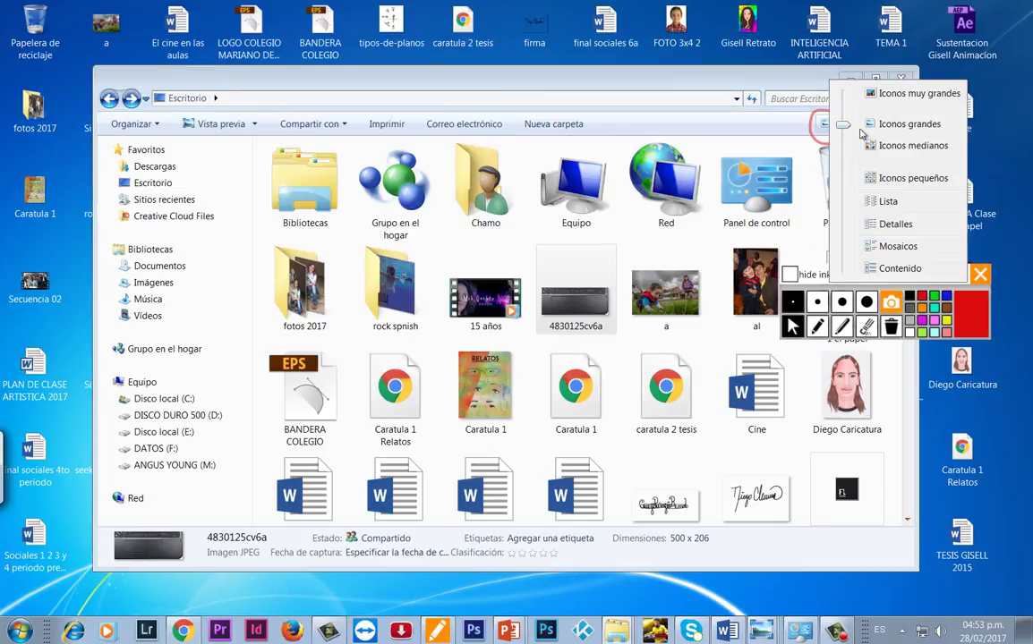
{"action": "left_click", "coordinate": [842, 145]}
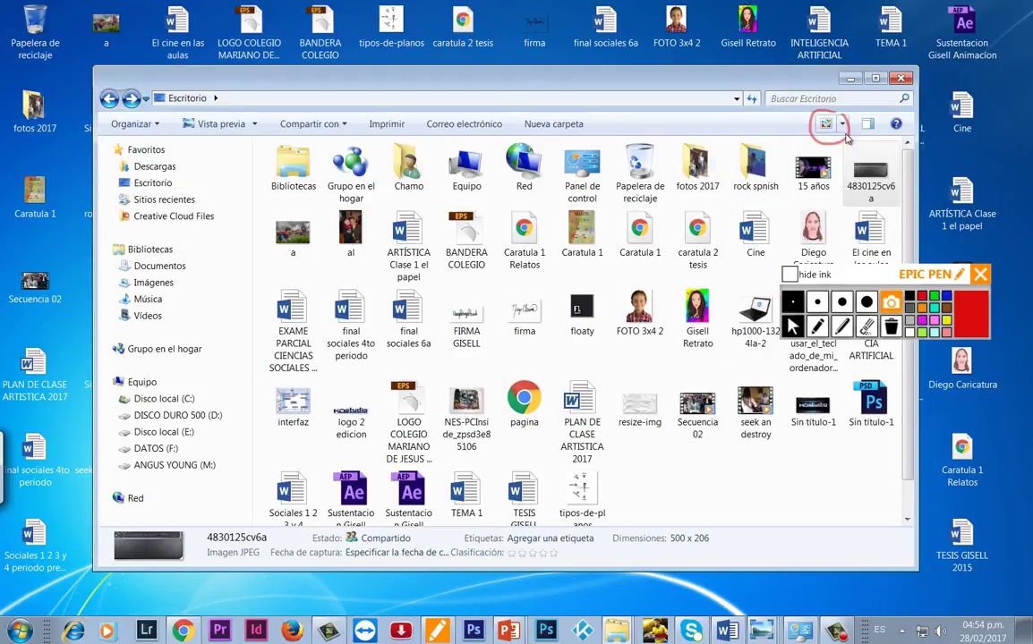
- Switch the Escritorio items to Iconos pequeños and then to Lista
{"action": "left_click", "coordinate": [842, 124]}
{"action": "left_click", "coordinate": [882, 185]}
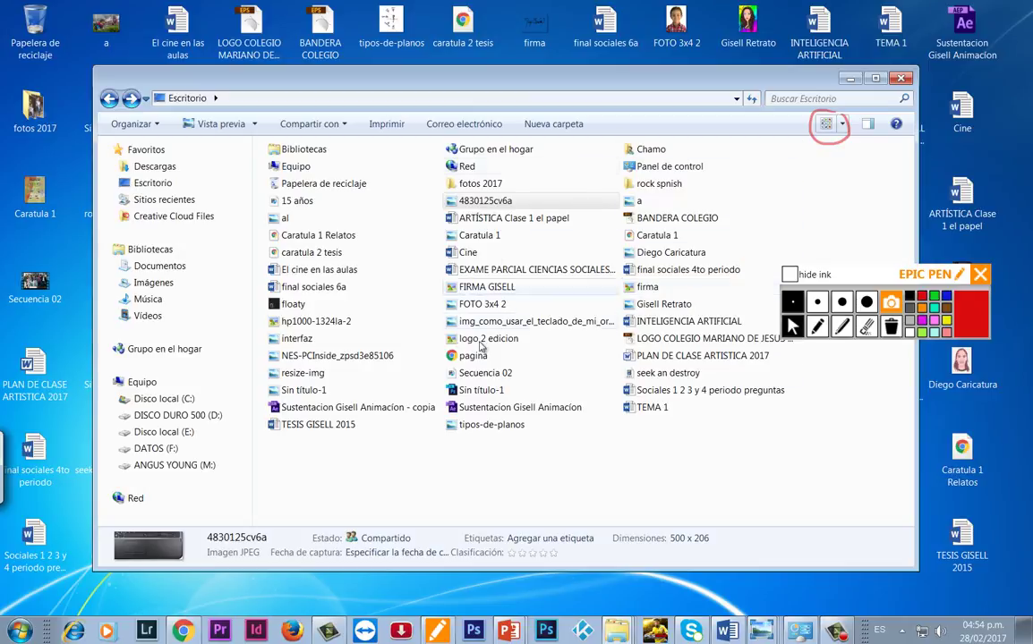
{"action": "left_click", "coordinate": [842, 127]}
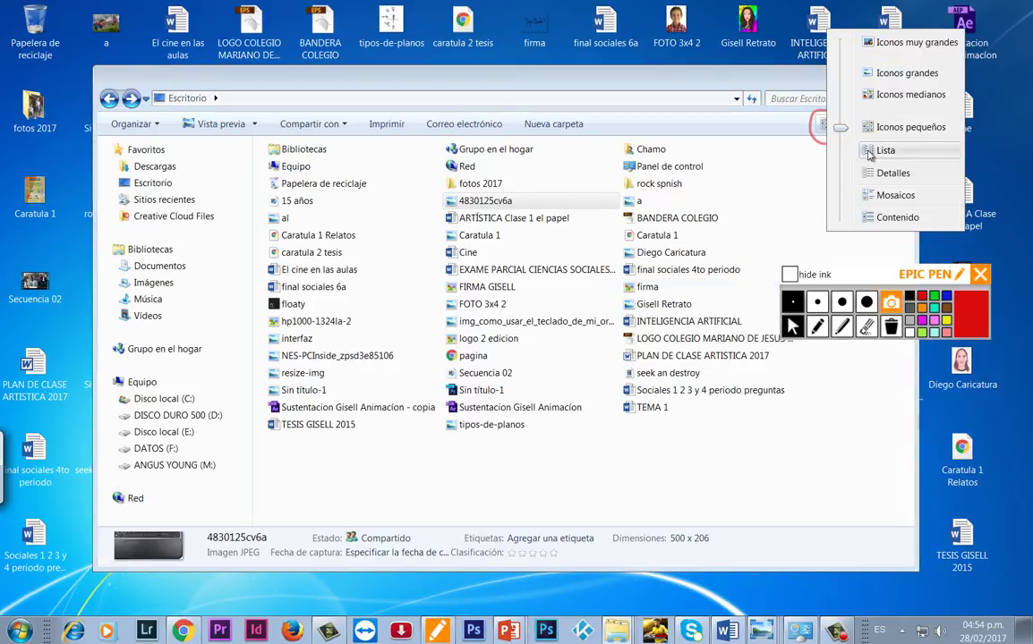
{"action": "left_click", "coordinate": [884, 148]}
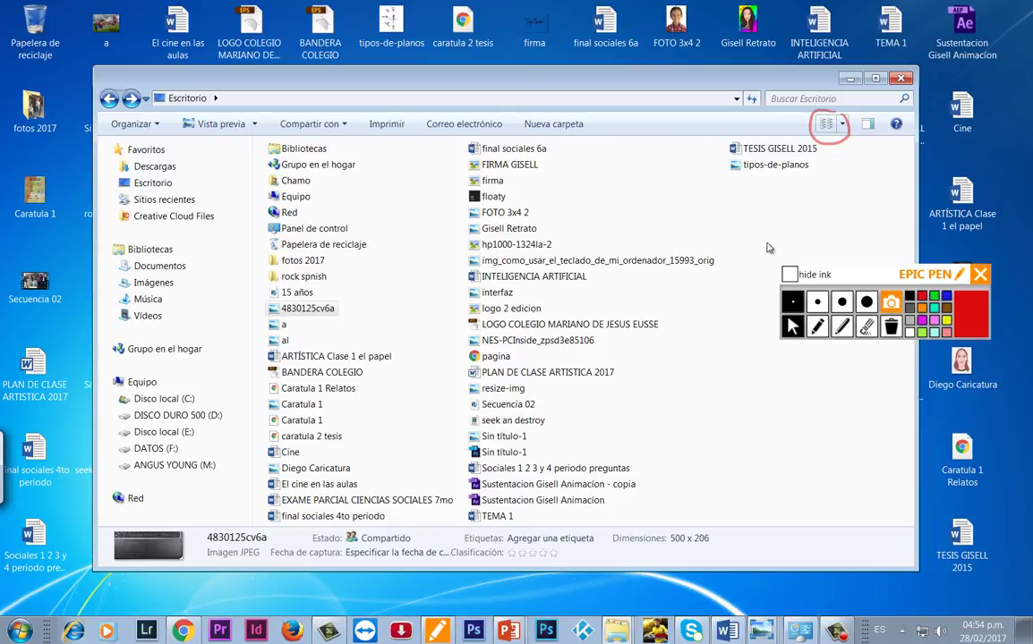
- Show the Escritorio items in the Detalles view and widen the Tamaño column
{"action": "left_click", "coordinate": [842, 124]}
{"action": "left_click", "coordinate": [889, 146]}
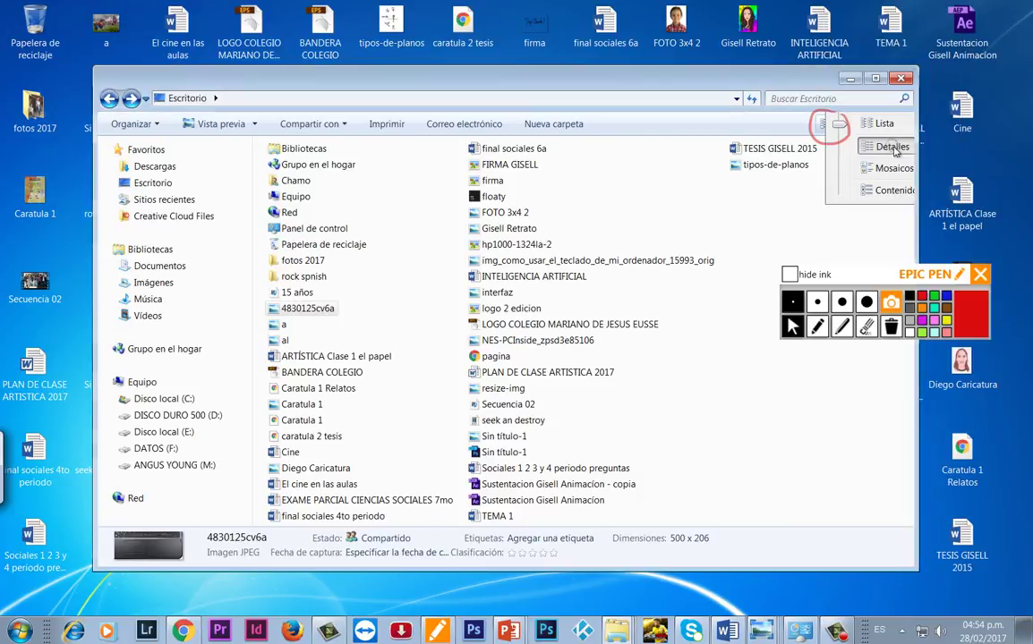
{"action": "left_click_drag", "start_coordinate": [438, 145], "coordinate": [516, 145]}
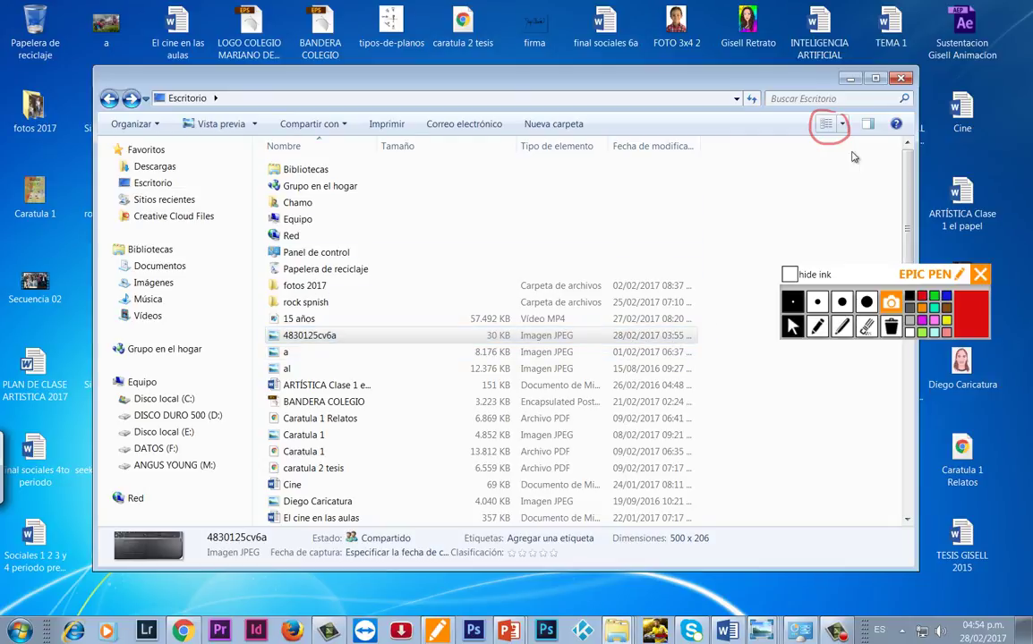
- Switch the Escritorio items to the Mosaicos view and look through their types and sizes
{"action": "left_click", "coordinate": [843, 125]}
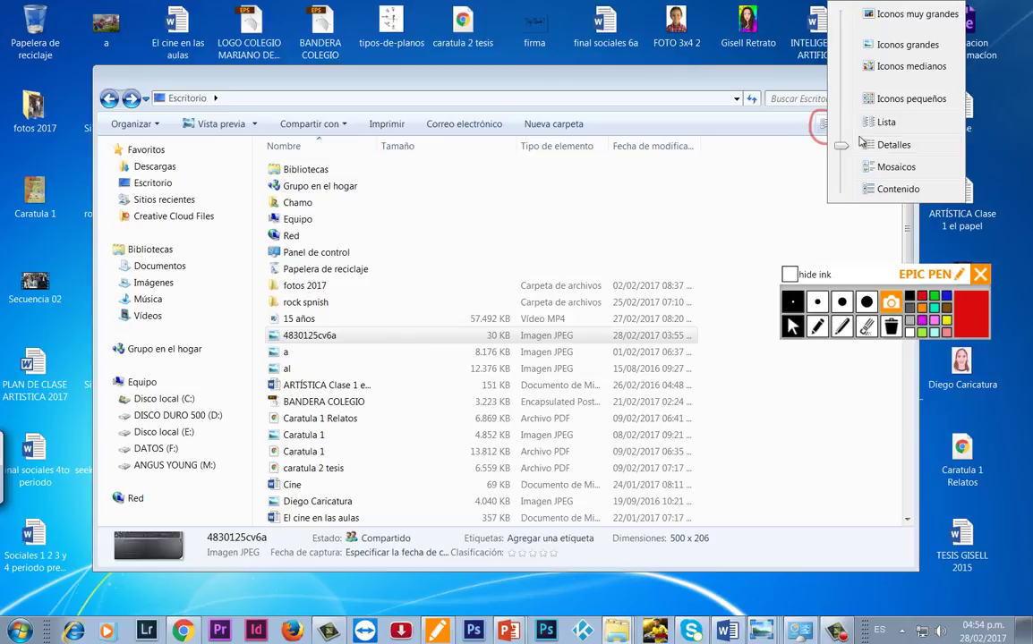
{"action": "left_click", "coordinate": [895, 168]}
{"action": "mouse_move", "coordinate": [905, 193]}
{"action": "left_mouse_down"}
{"action": "mouse_move", "coordinate": [903, 242]}
{"action": "mouse_move", "coordinate": [901, 182]}
{"action": "left_mouse_up"}
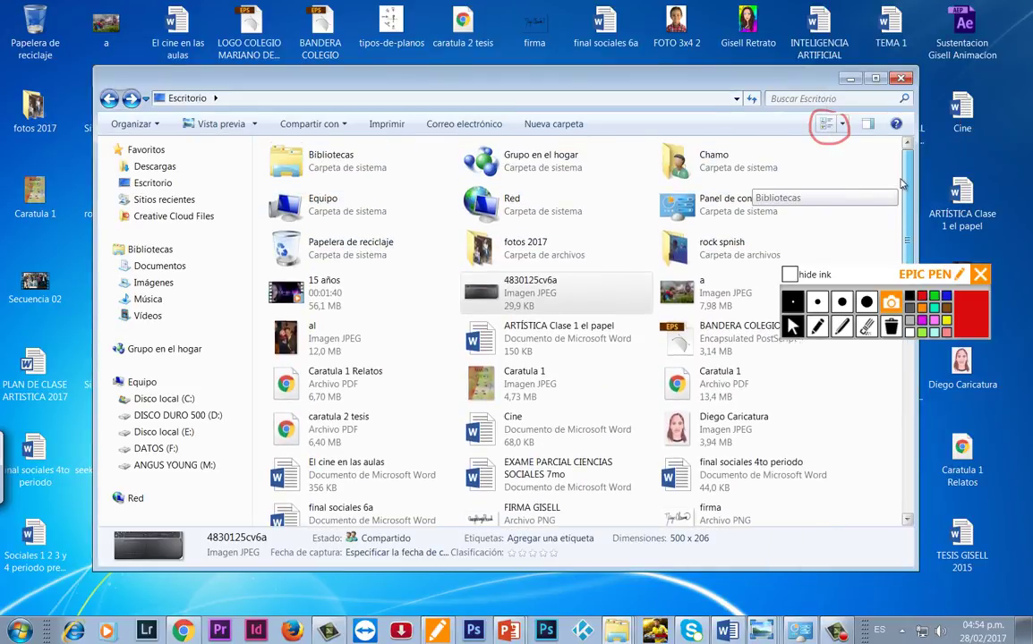
{"action": "scroll", "coordinate": [821, 168], "scroll_direction": "down", "scroll_amount": 1}
{"action": "scroll", "coordinate": [821, 168], "scroll_direction": "up", "scroll_amount": 1}
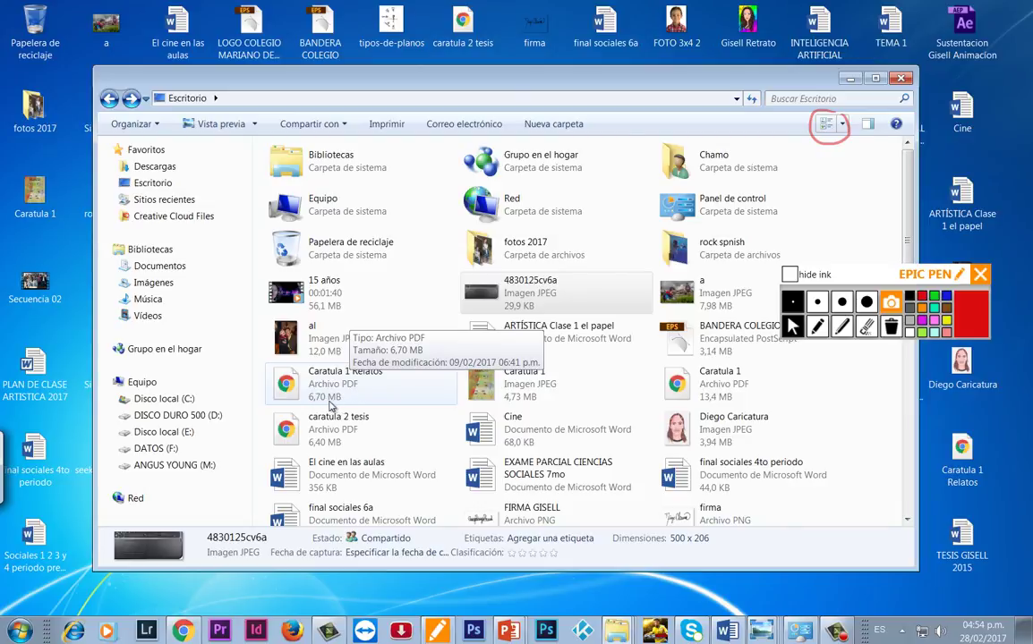
- Switch the Escritorio items to the Contenido view, look through them, and display the list of view modes again
{"action": "left_click", "coordinate": [841, 123]}
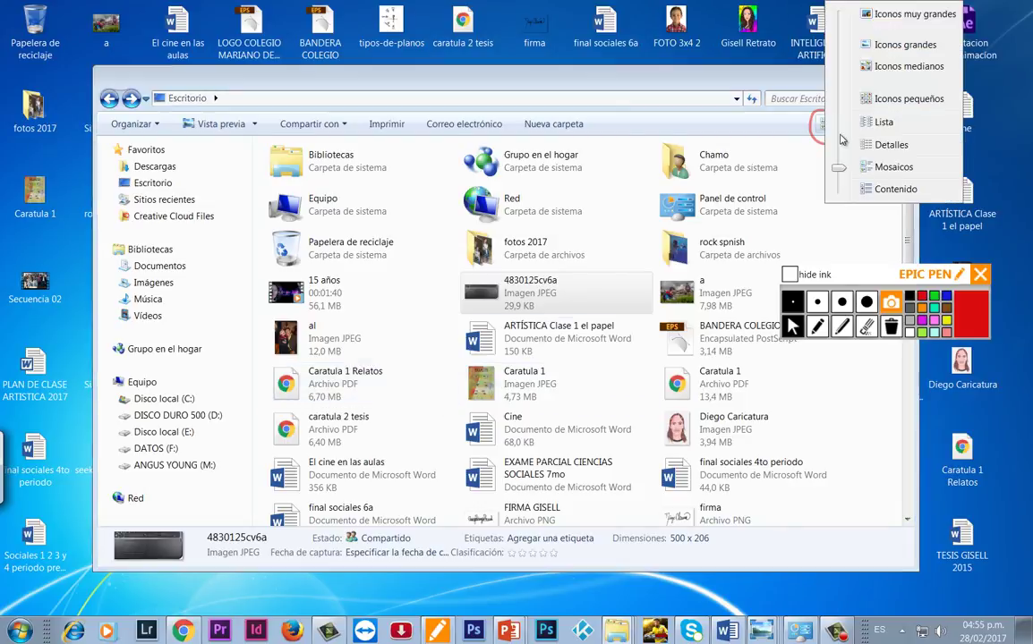
{"action": "left_click", "coordinate": [876, 189]}
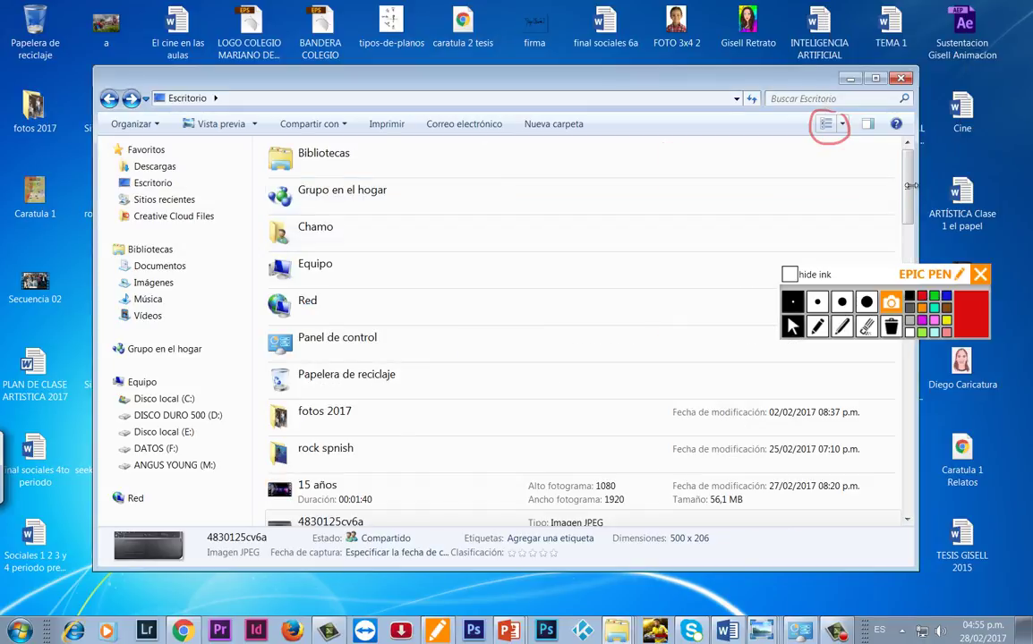
{"action": "scroll", "coordinate": [760, 179], "scroll_direction": "down", "scroll_amount": 6}
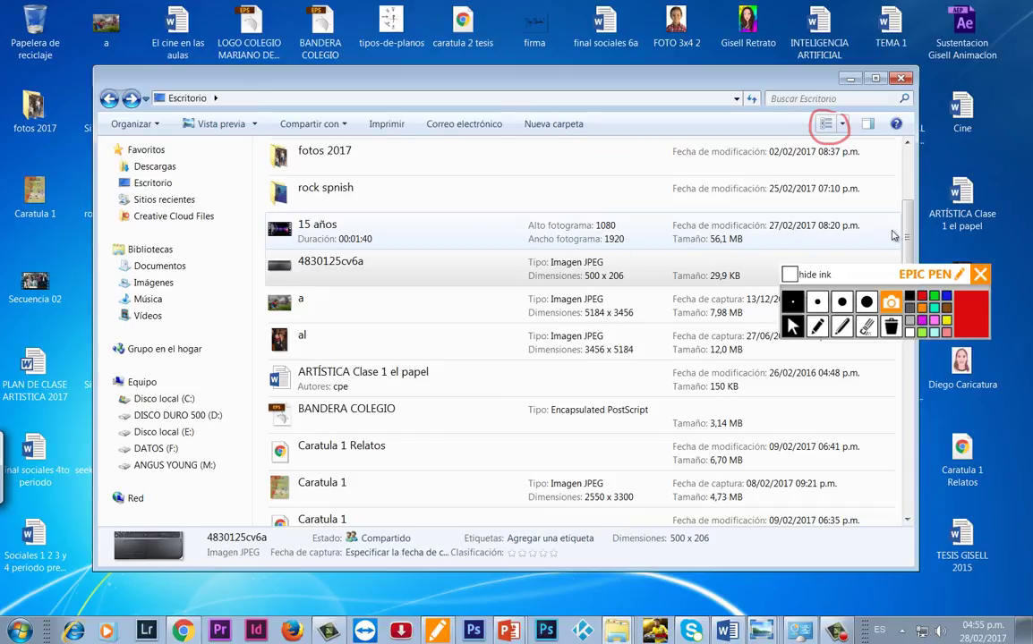
{"action": "scroll", "coordinate": [822, 204], "scroll_direction": "up", "scroll_amount": 3}
{"action": "left_click", "coordinate": [841, 124]}
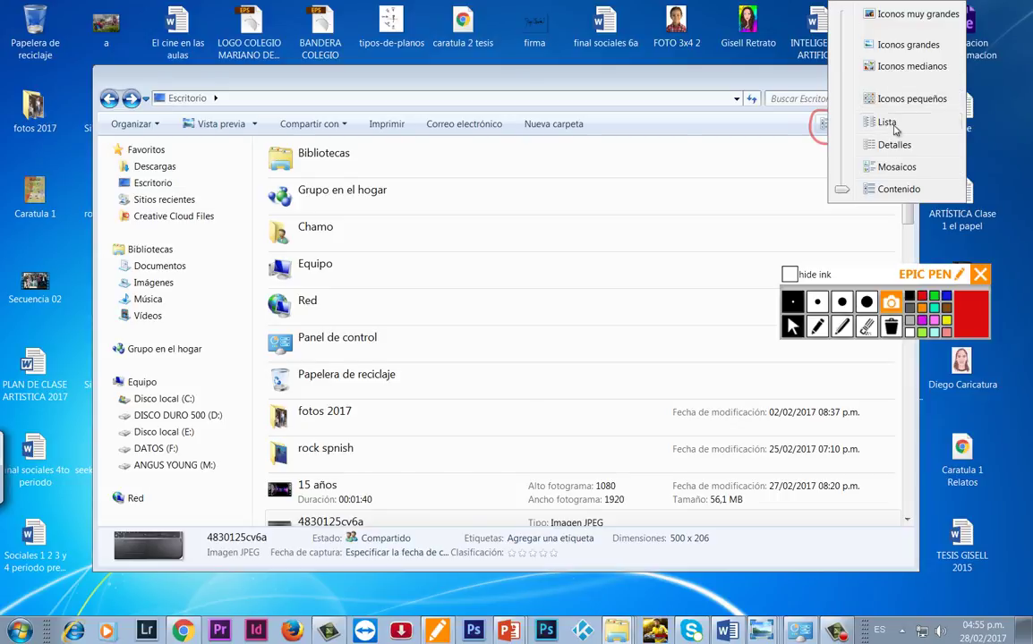
{"action": "left_click", "coordinate": [805, 164]}
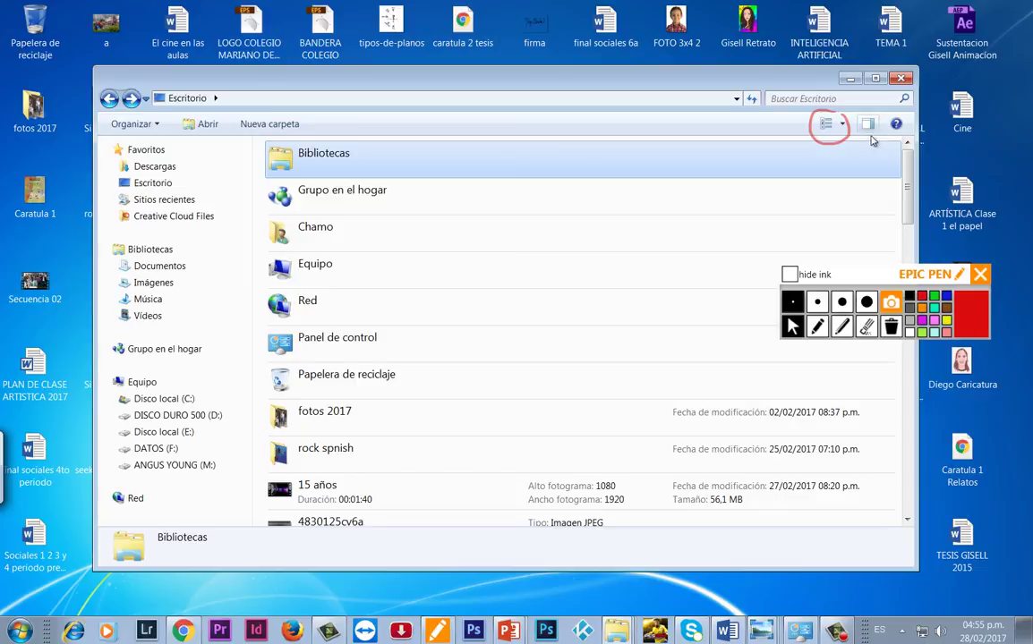
- Circle the preview pane control in the command bar with the red highlighter and return to the cursor
{"action": "left_click", "coordinate": [842, 327]}
{"action": "left_click_drag", "start_coordinate": [880, 120], "coordinate": [876, 113]}
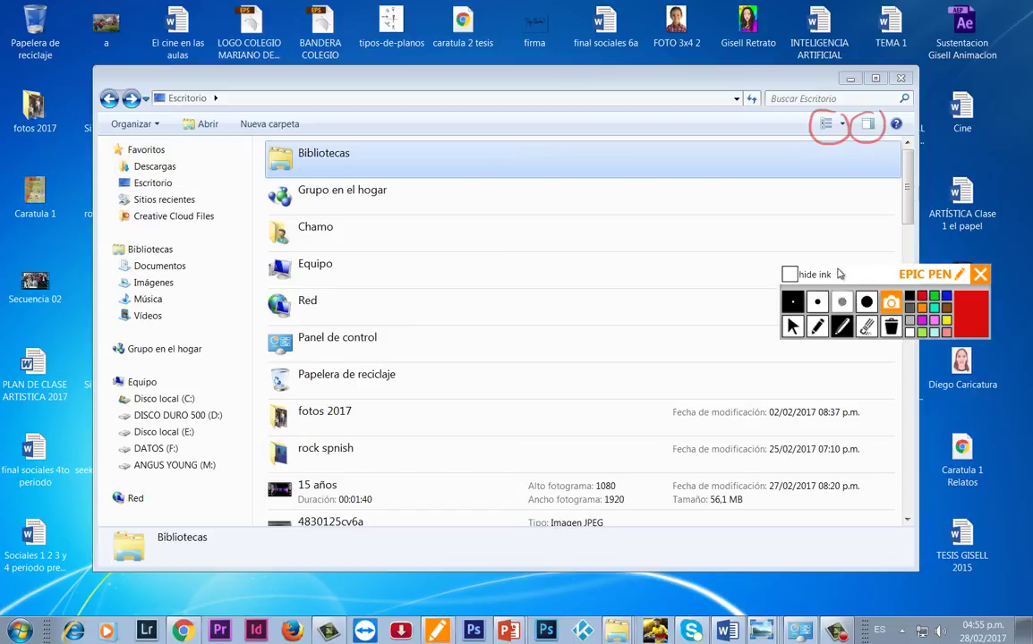
{"action": "left_click", "coordinate": [790, 325]}
- Toggle the preview pane several times, leaving it shown, and move the Epic Pen toolbar down to uncover it
{"action": "left_click", "coordinate": [868, 129]}
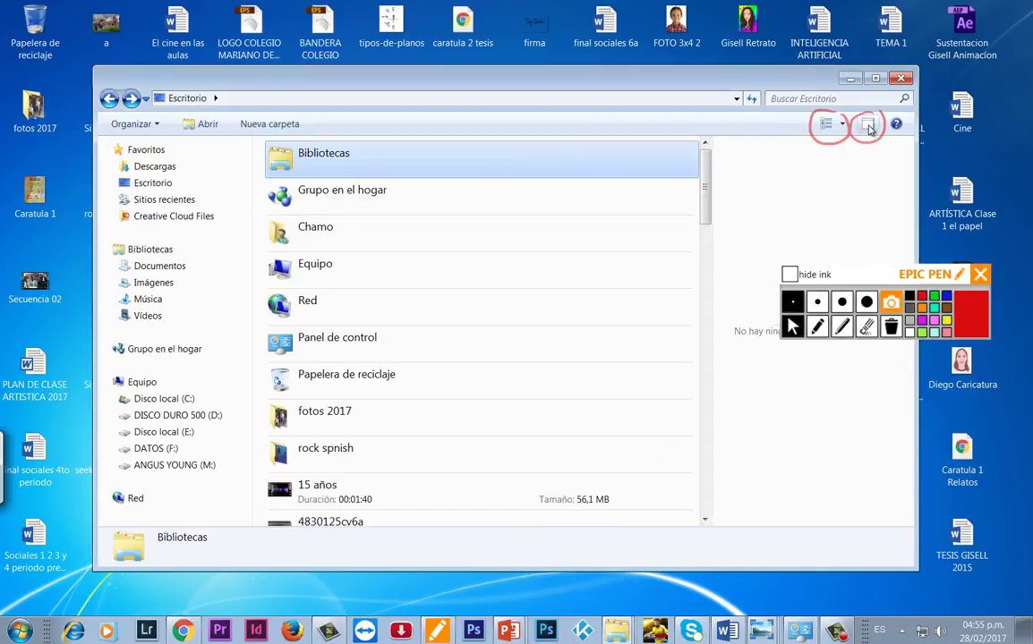
{"action": "left_click", "coordinate": [867, 126]}
{"action": "left_click", "coordinate": [868, 127]}
{"action": "left_click", "coordinate": [866, 127]}
{"action": "left_click", "coordinate": [868, 126]}
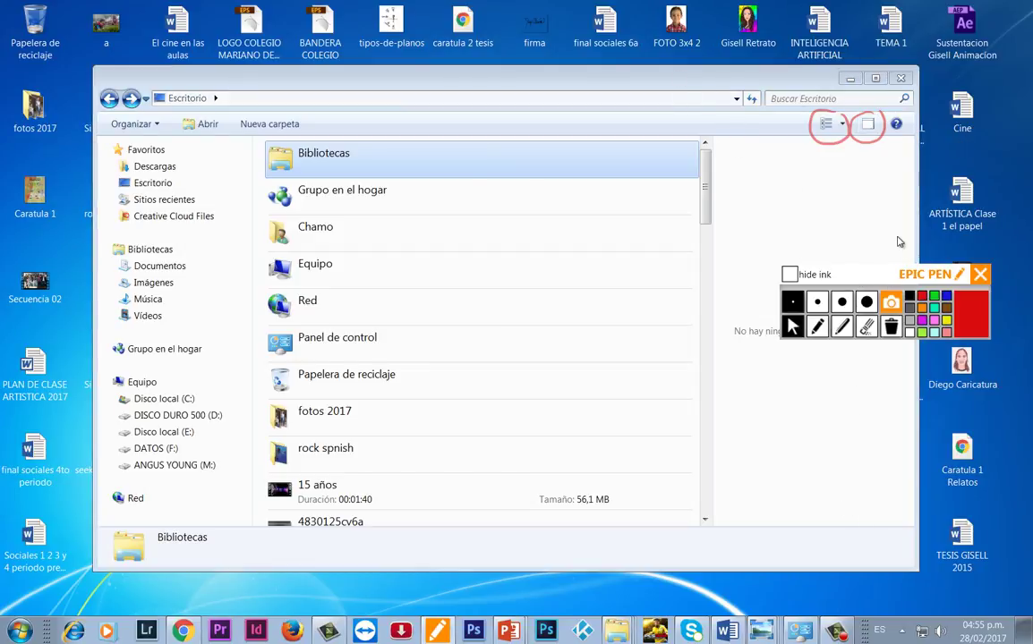
{"action": "left_click_drag", "start_coordinate": [866, 349], "coordinate": [866, 551]}
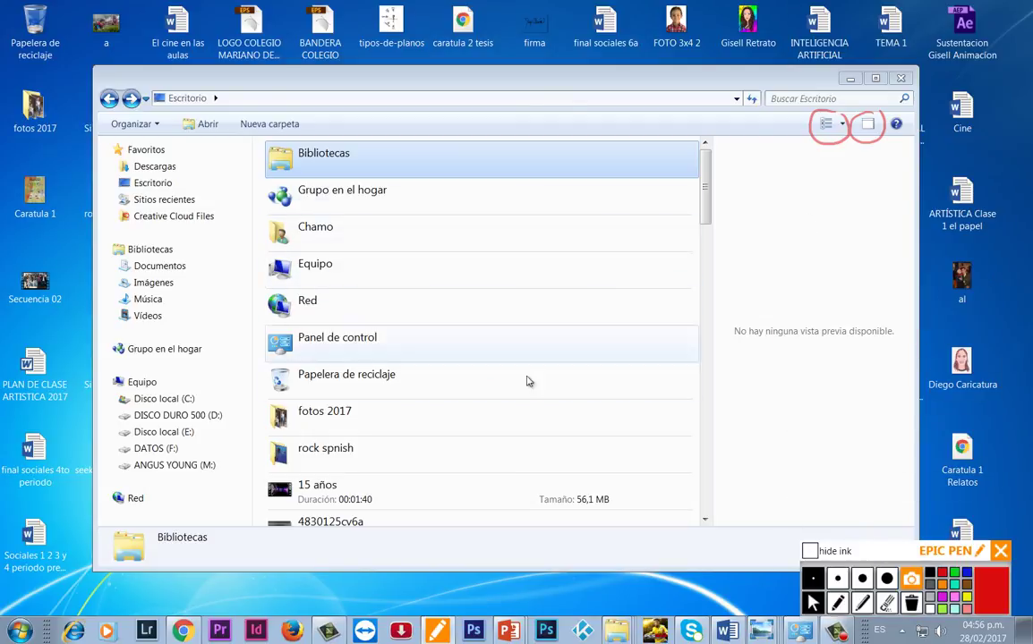
- Preview the 15 años video in the preview pane, playing it for a few seconds and pausing it
{"action": "left_click", "coordinate": [340, 491]}
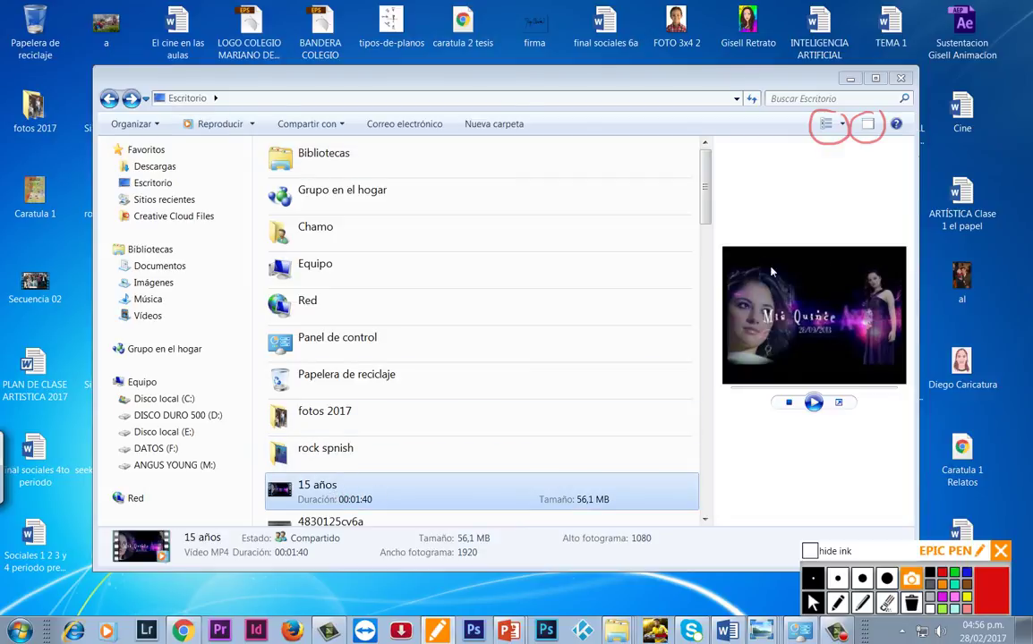
{"action": "left_click", "coordinate": [814, 404]}
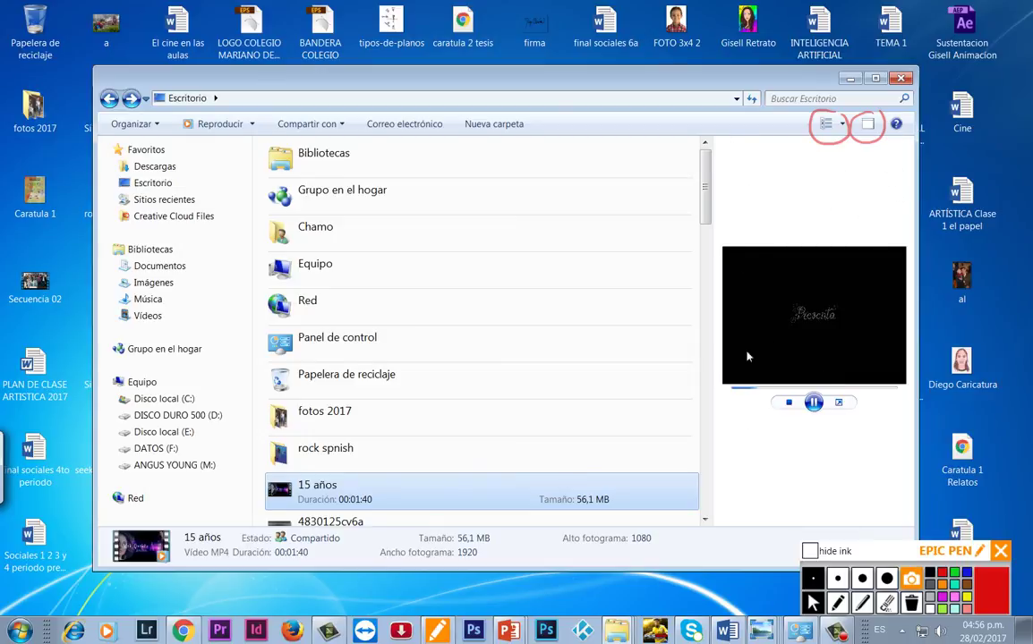
{"action": "left_click_drag", "start_coordinate": [705, 190], "coordinate": [698, 239]}
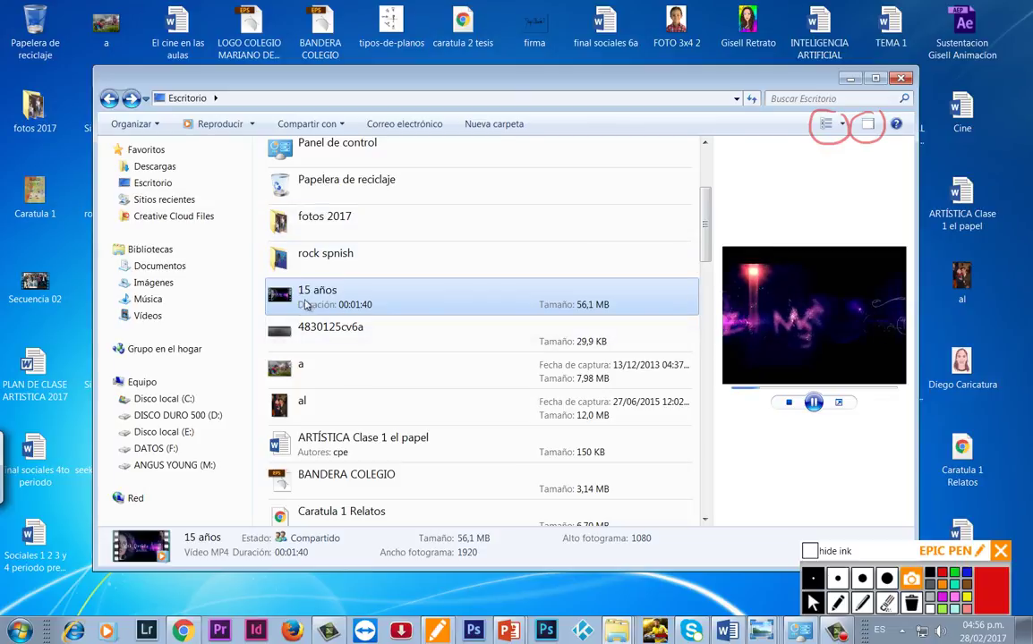
{"action": "left_click", "coordinate": [815, 404]}
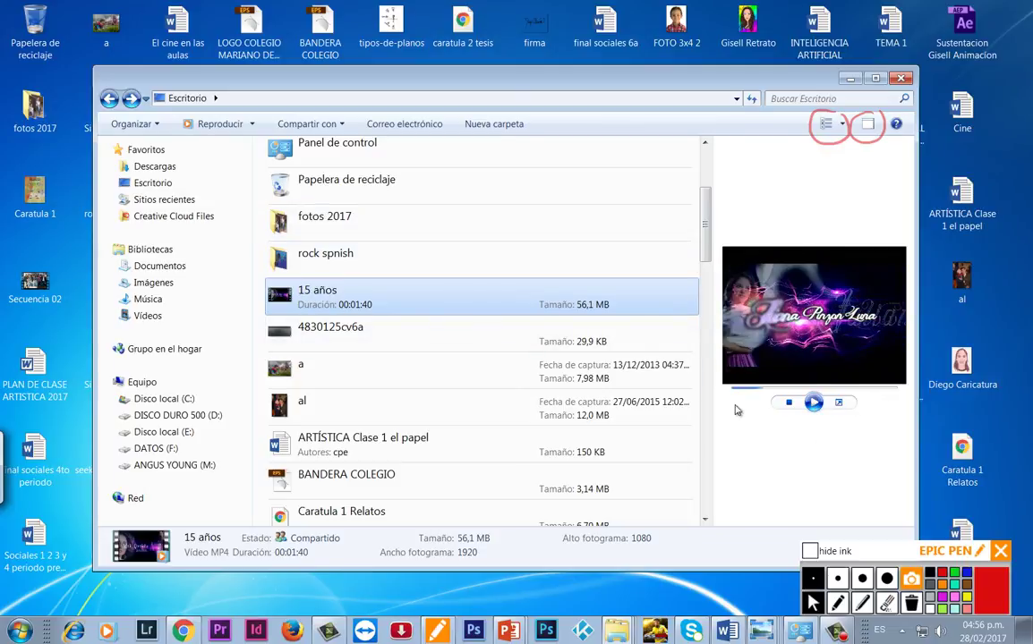
- Preview the images 4830125cv6a and a, and toggle the preview pane several times, leaving it shown
{"action": "left_click", "coordinate": [352, 339]}
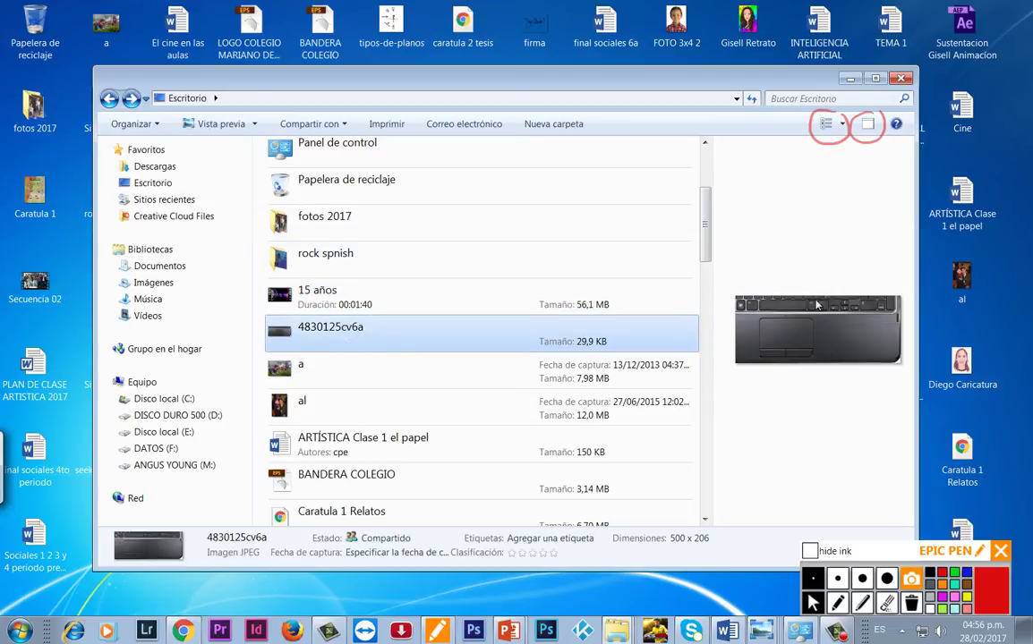
{"action": "left_click", "coordinate": [304, 370]}
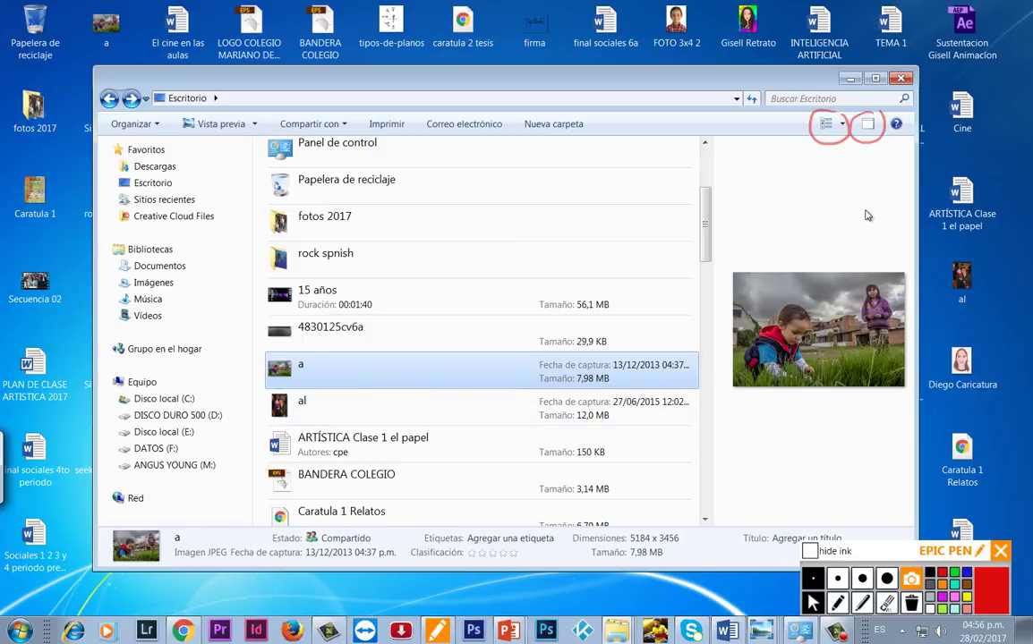
{"action": "left_click", "coordinate": [866, 125]}
{"action": "left_click", "coordinate": [867, 127]}
{"action": "left_click", "coordinate": [868, 127]}
{"action": "left_click", "coordinate": [869, 128]}
{"action": "left_click", "coordinate": [867, 130]}
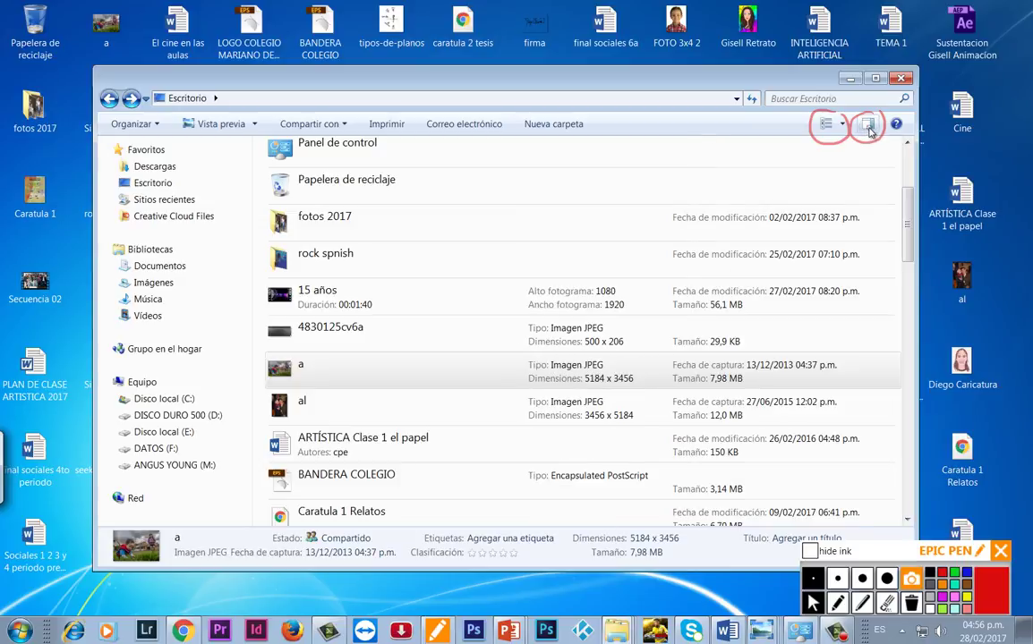
{"action": "left_click", "coordinate": [868, 131]}
- Preview the Word document ARTÍSTICA Clase 1 el papel and look through its text and paper-folding drawings in the preview pane
{"action": "left_click_drag", "start_coordinate": [706, 239], "coordinate": [707, 269]}
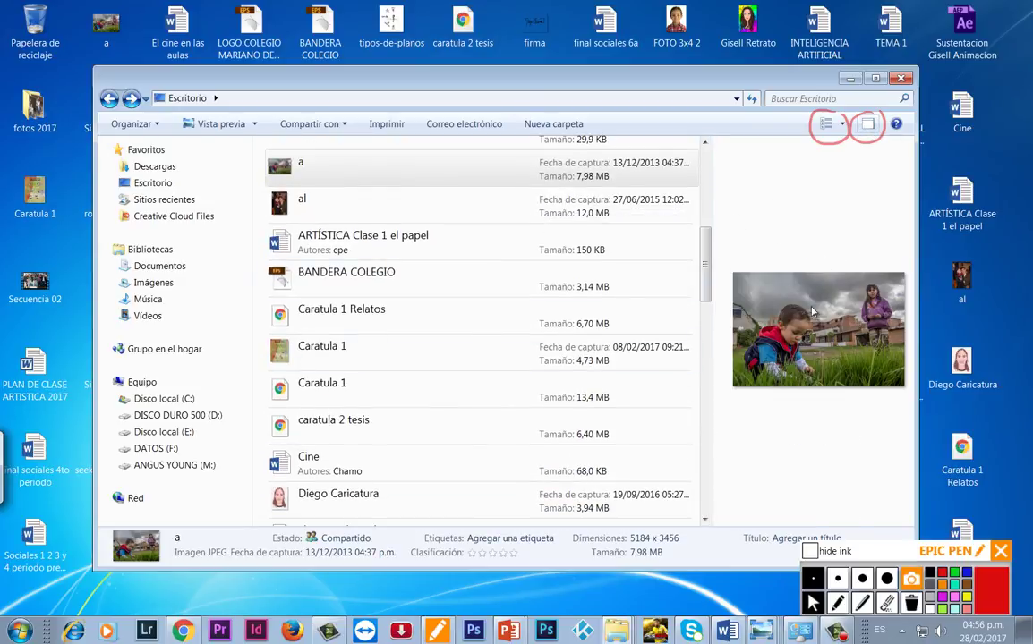
{"action": "left_click", "coordinate": [371, 240]}
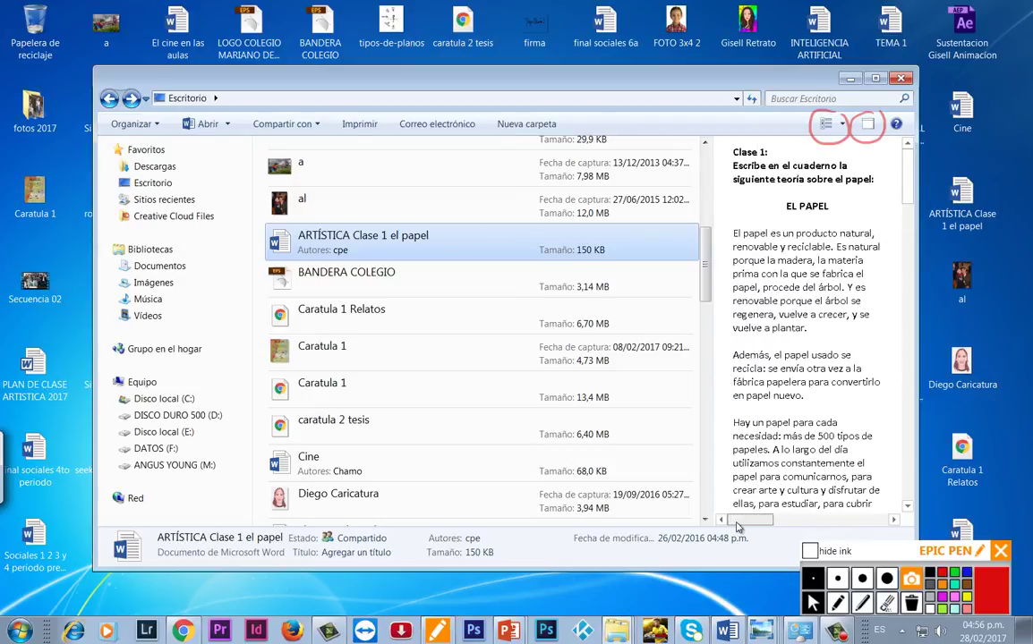
{"action": "left_click_drag", "start_coordinate": [905, 199], "coordinate": [903, 375]}
{"action": "left_click", "coordinate": [869, 130]}
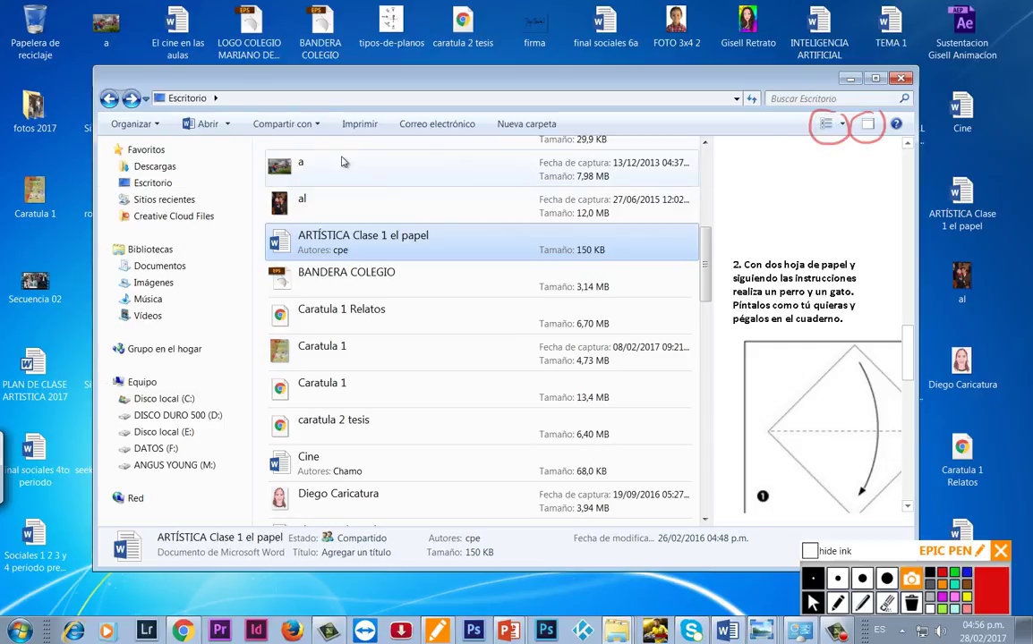
{"action": "left_click_drag", "start_coordinate": [907, 362], "coordinate": [904, 405]}
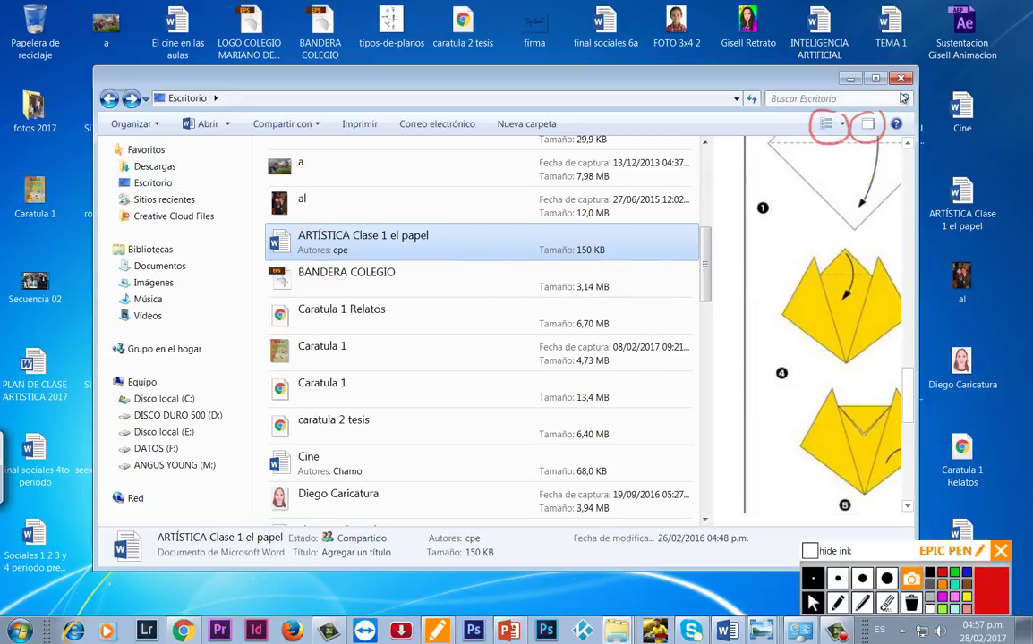
- Minimize the Escritorio window to return to the desktop
{"action": "left_click", "coordinate": [851, 82]}
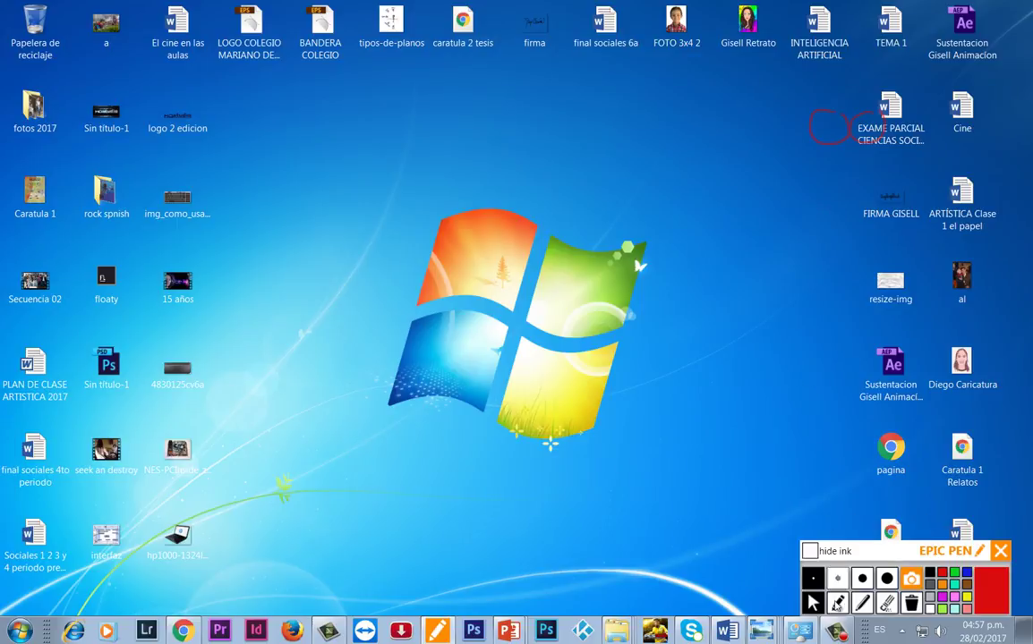
{"action": "left_click", "coordinate": [837, 631]}
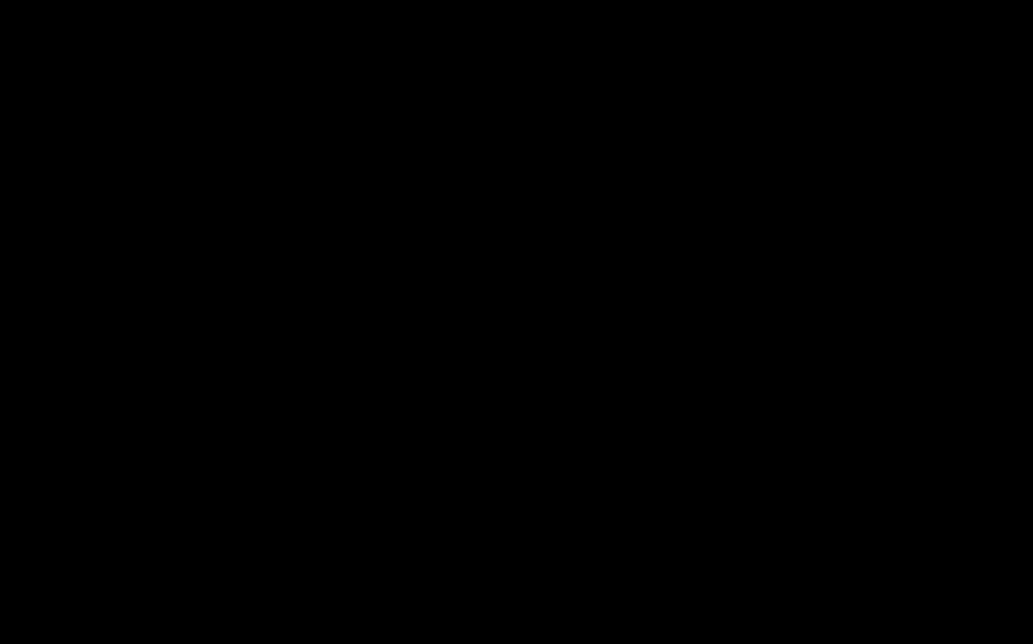